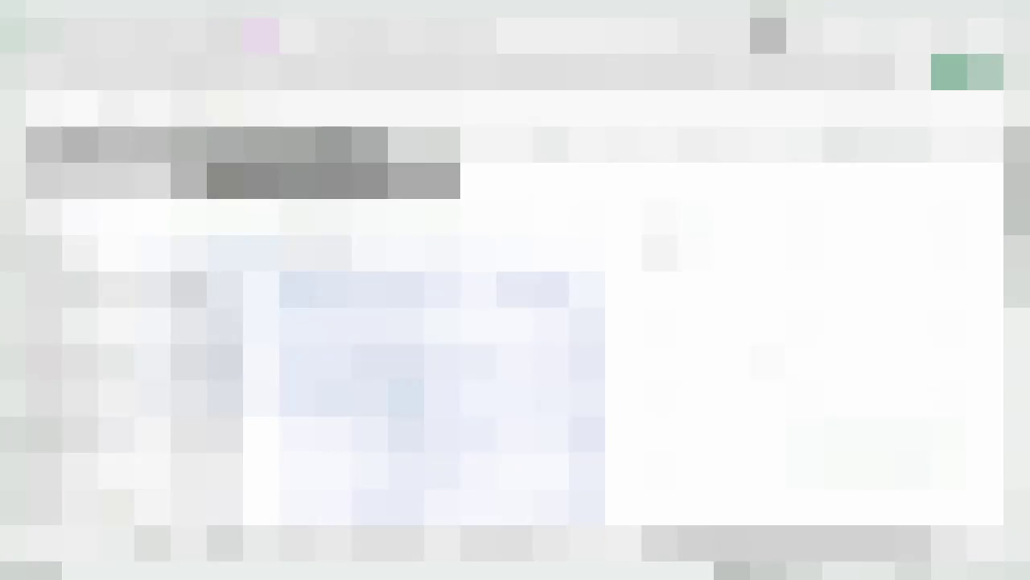
Switch to the budget sheet that holds the Budget and Dépenses tables.
left_click(235, 543)
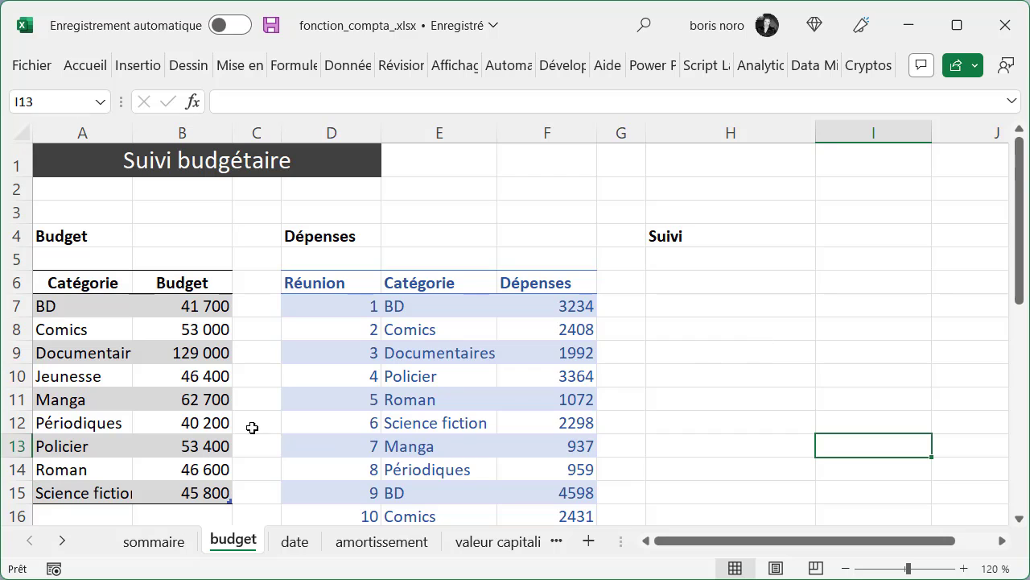
Add the Budget table to the Power Pivot data model.
left_click(111, 327)
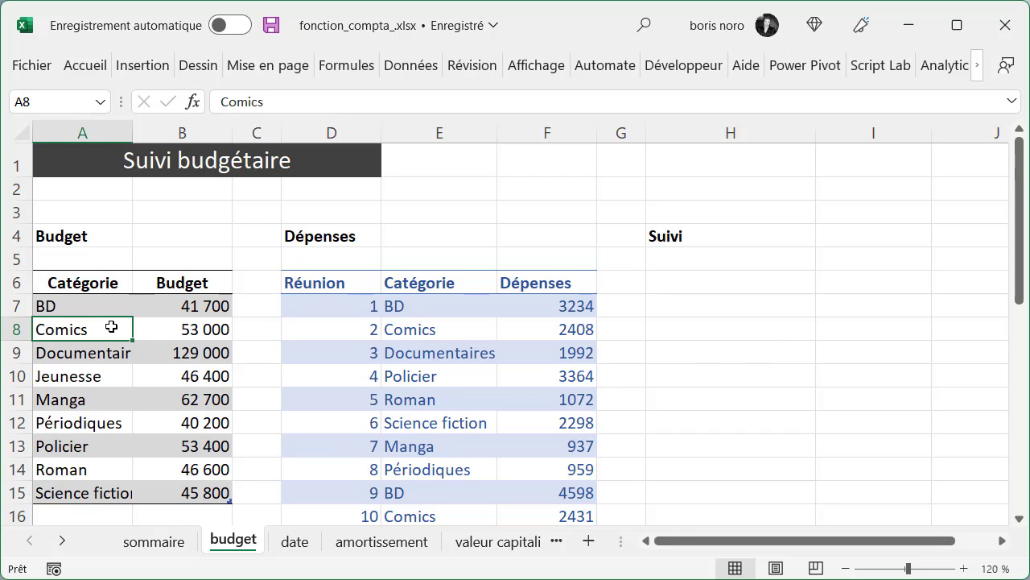
left_click(795, 69)
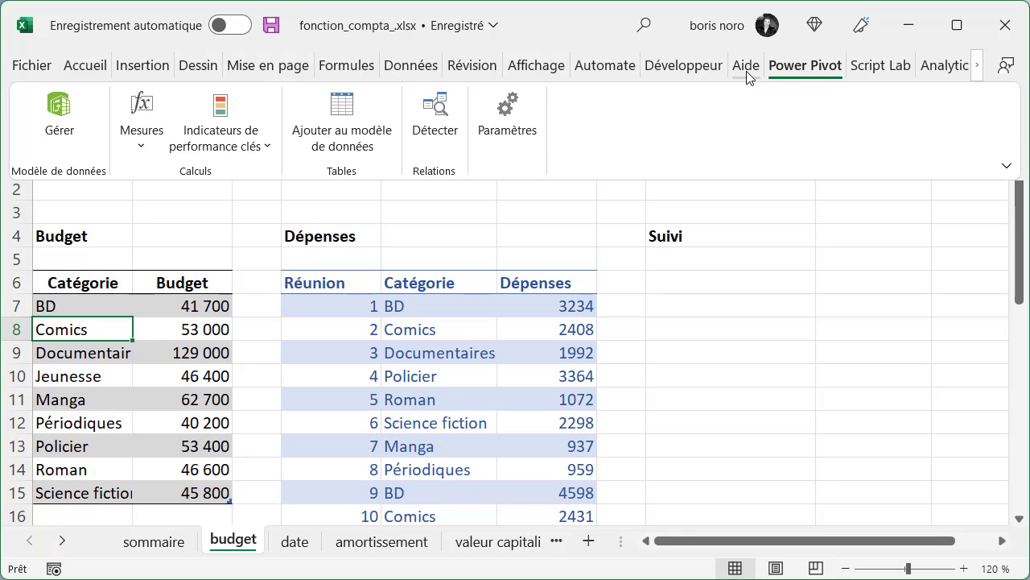
left_click(338, 125)
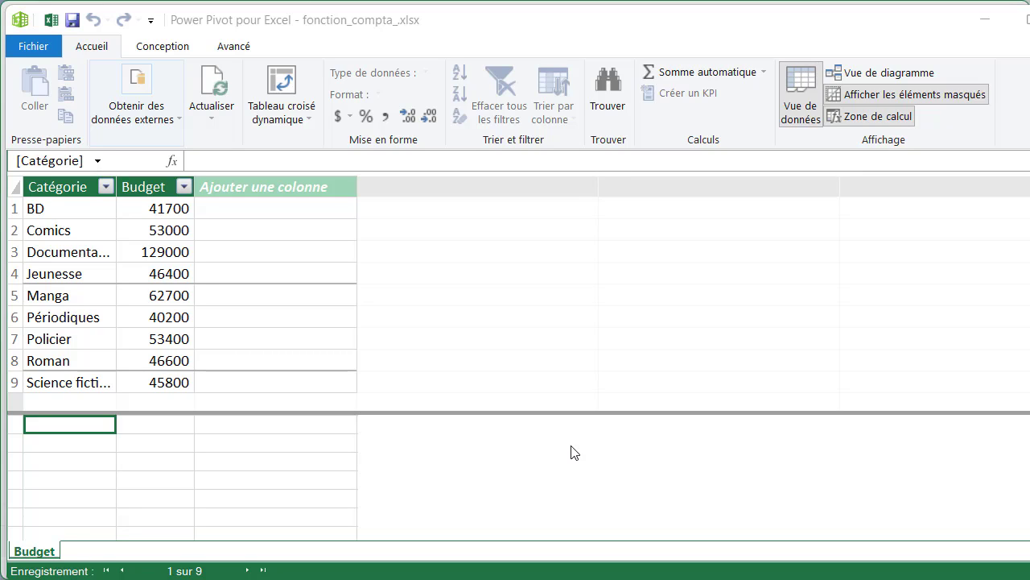
left_click(985, 26)
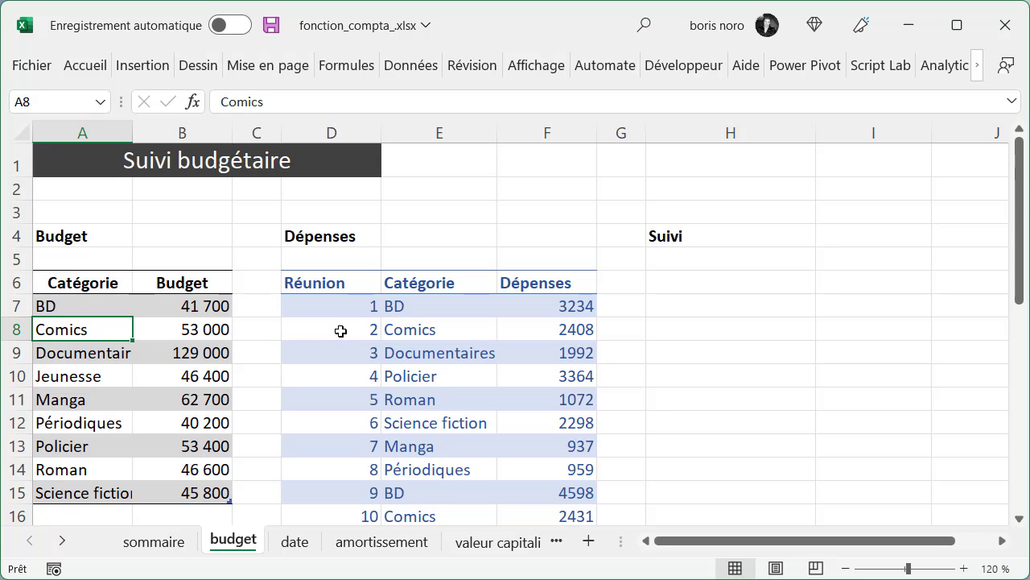
Add the Dépenses table to the data model and show both tables in diagram view.
left_click(340, 330)
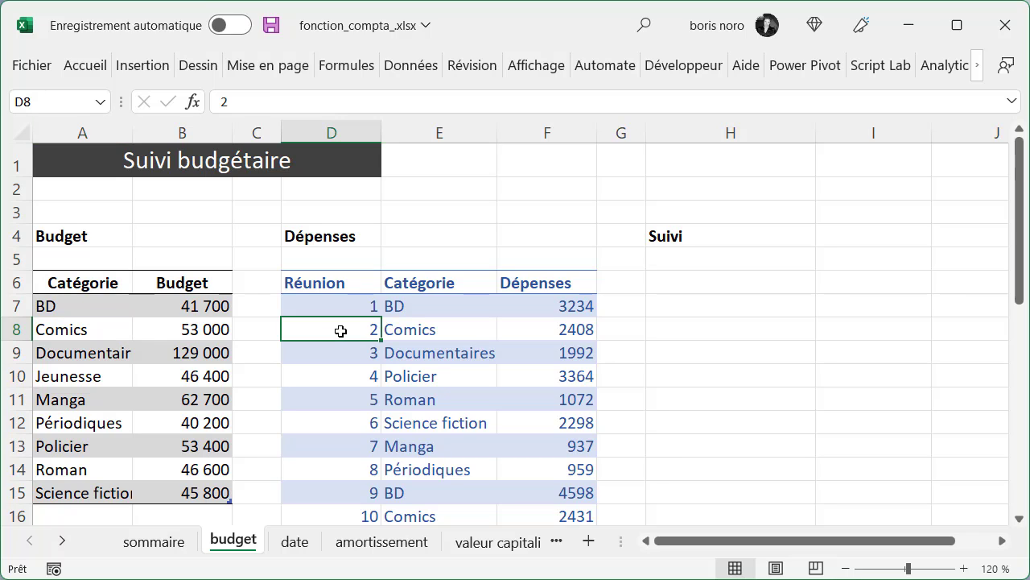
left_click(801, 69)
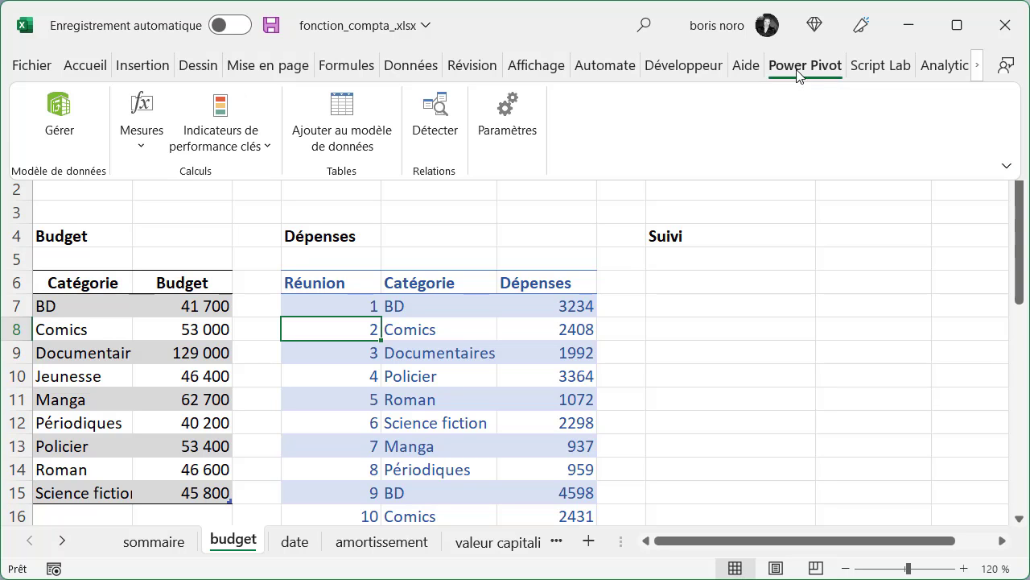
left_click(340, 137)
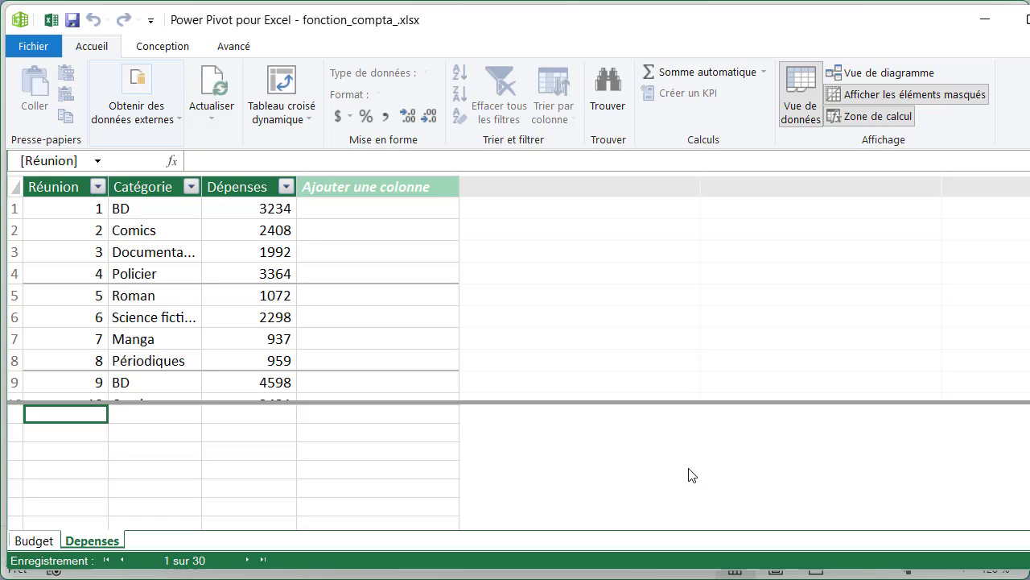
left_click(877, 74)
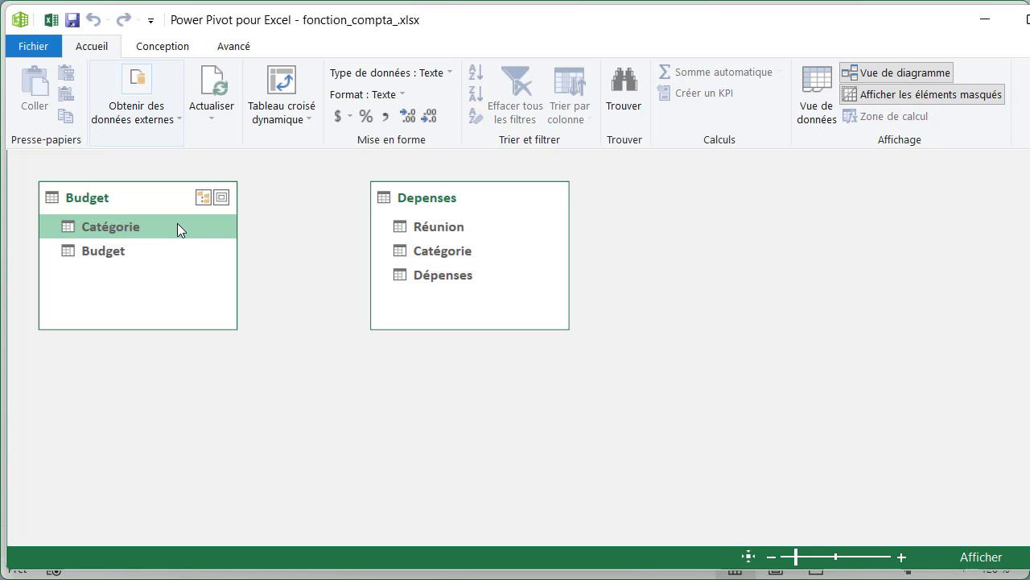
Link Budget's Catégorie column to Depenses' Catégorie, then return to the budget sheet.
left_click_drag(177, 223, 424, 255)
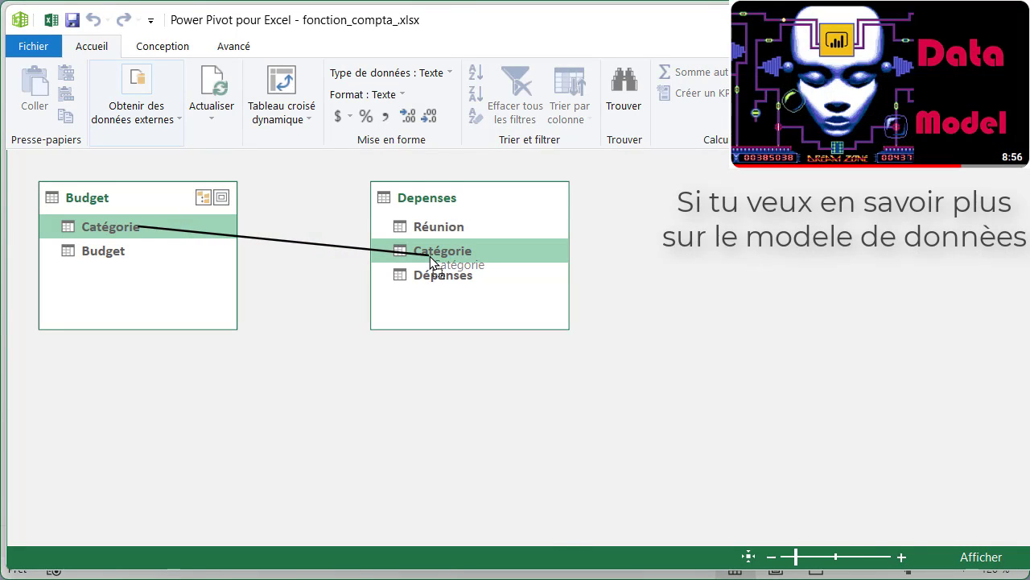
left_click_drag(424, 255, 430, 256)
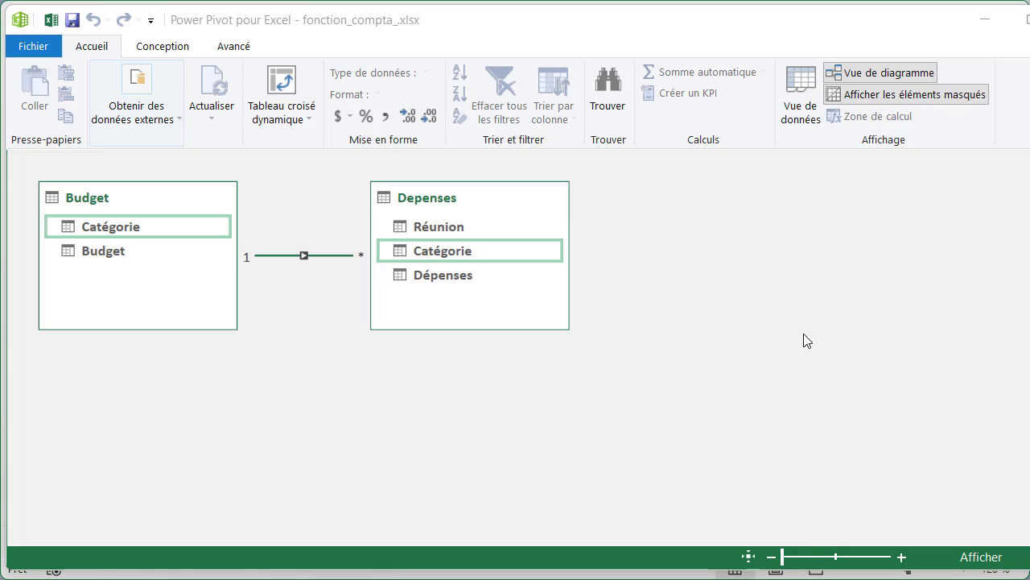
left_click(990, 30)
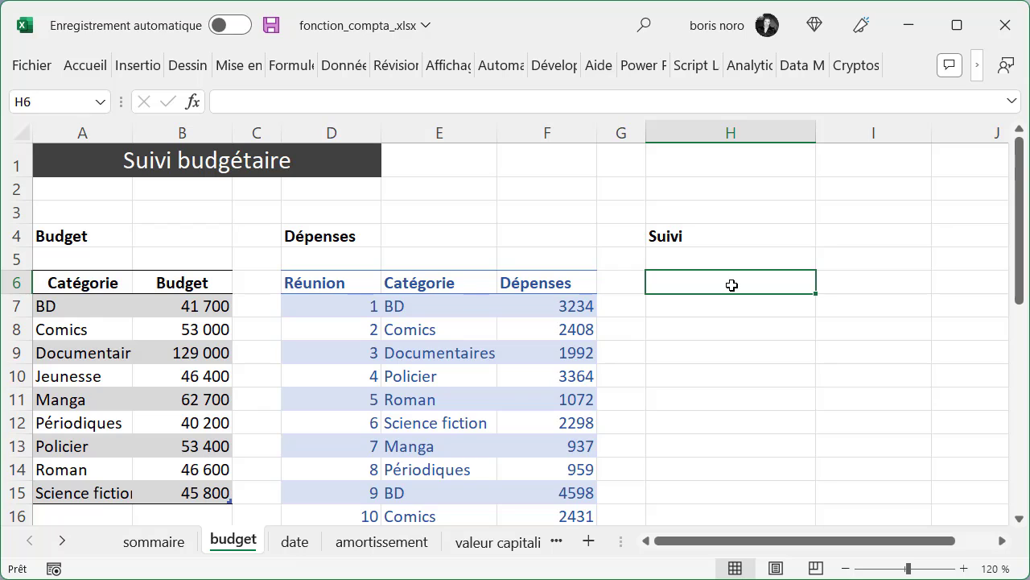
Insert a pivot table from the data model at cell H6.
left_click(137, 69)
left_click(44, 151)
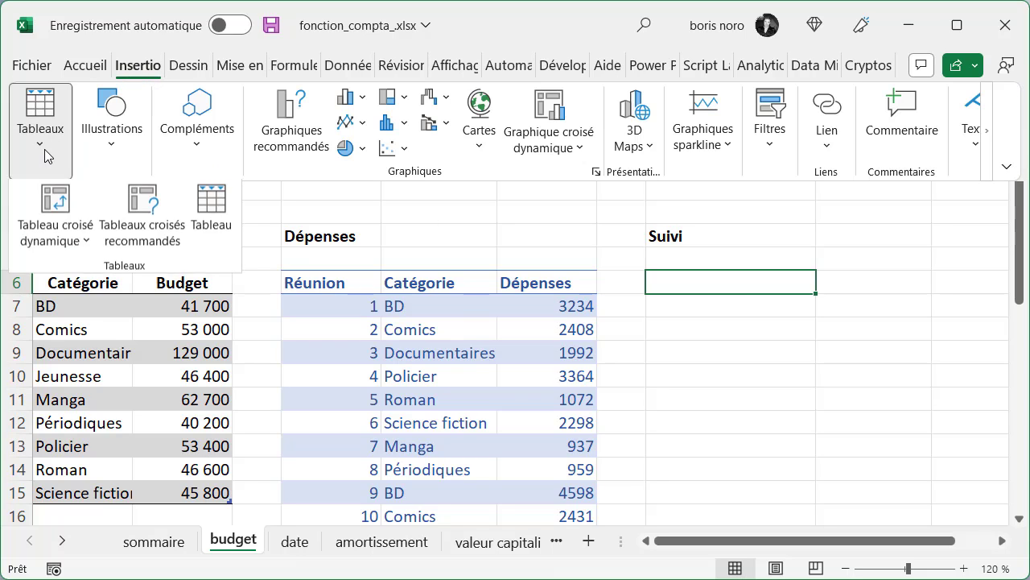
left_click(86, 244)
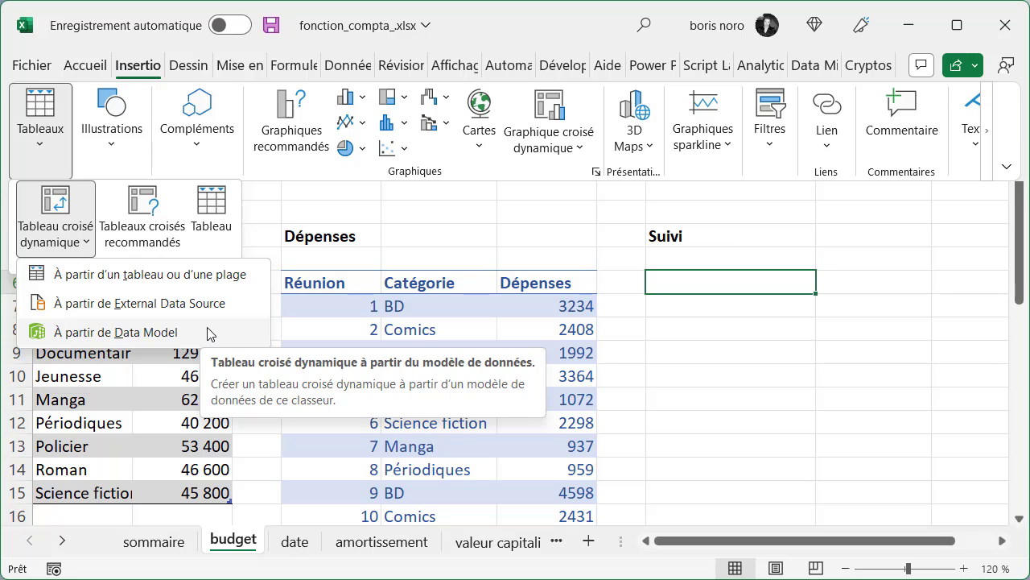
left_click(209, 333)
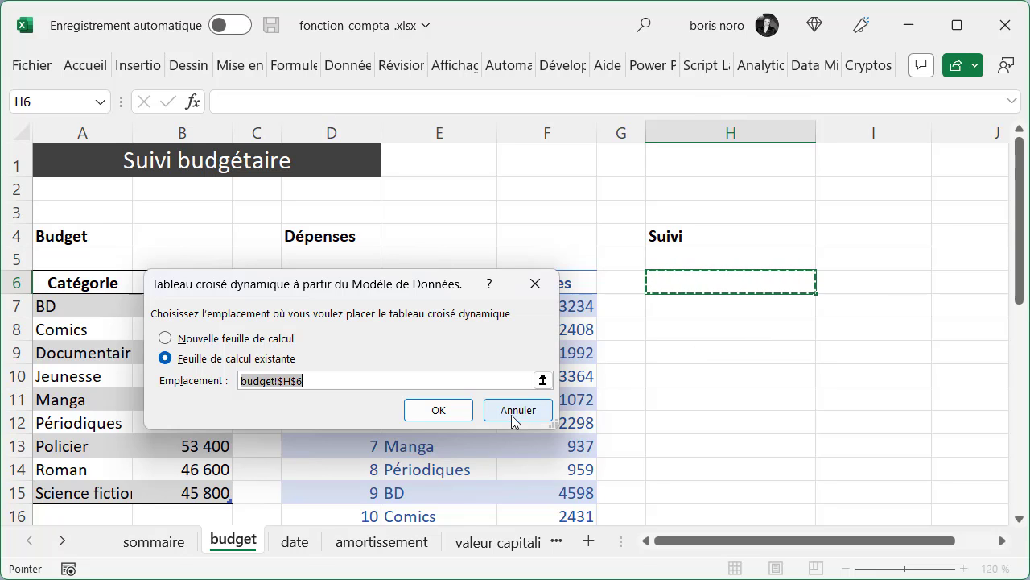
left_click(438, 410)
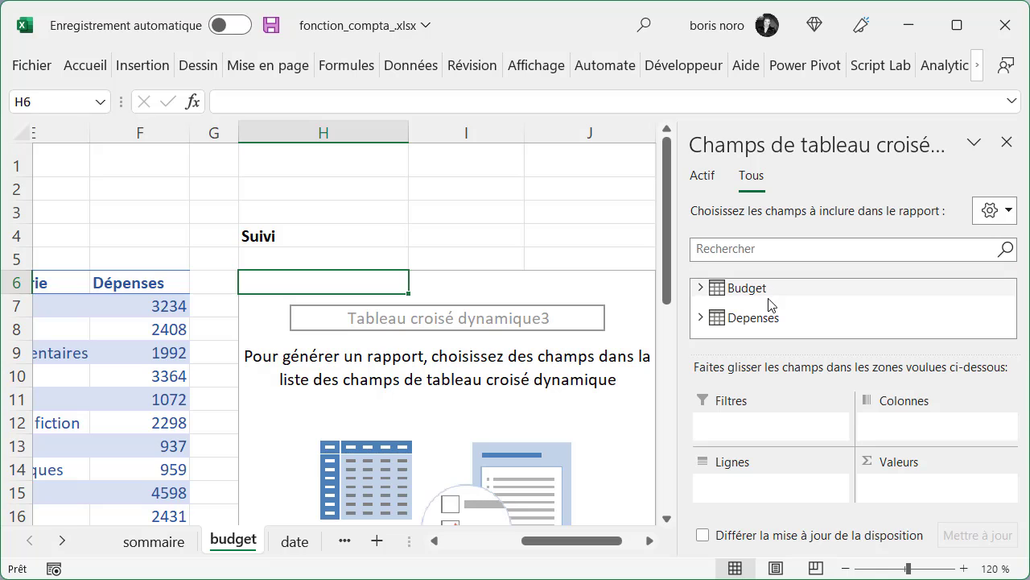
Place the Budget table's Catégorie field in the pivot rows.
scroll(338, 322, "down", 1)
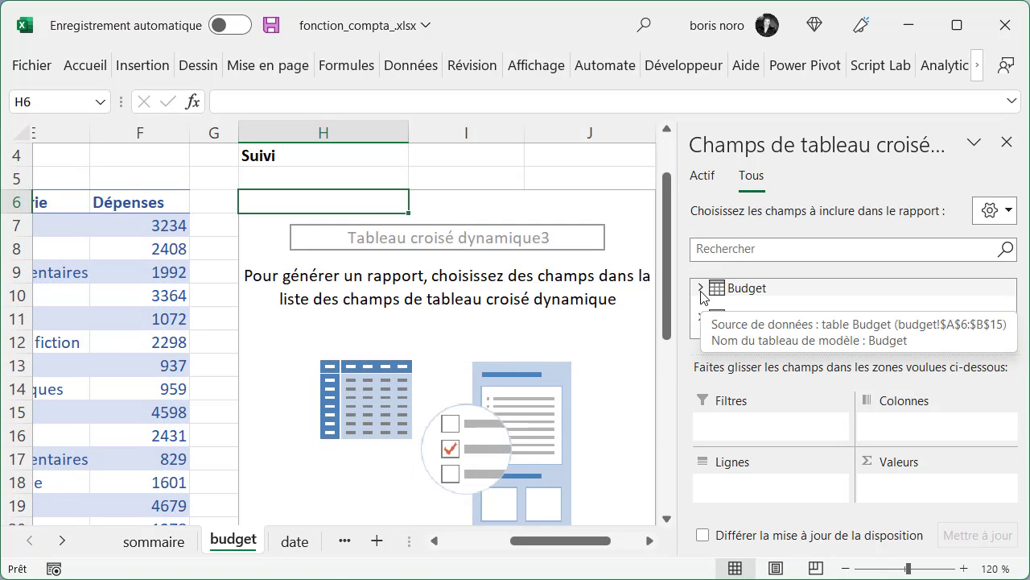
left_click(700, 288)
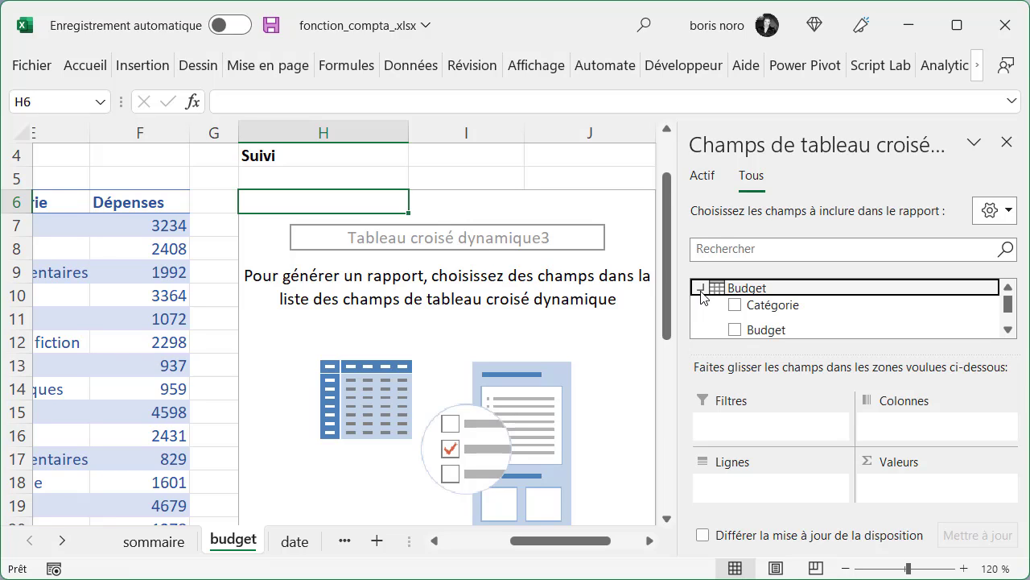
left_click_drag(741, 310, 731, 491)
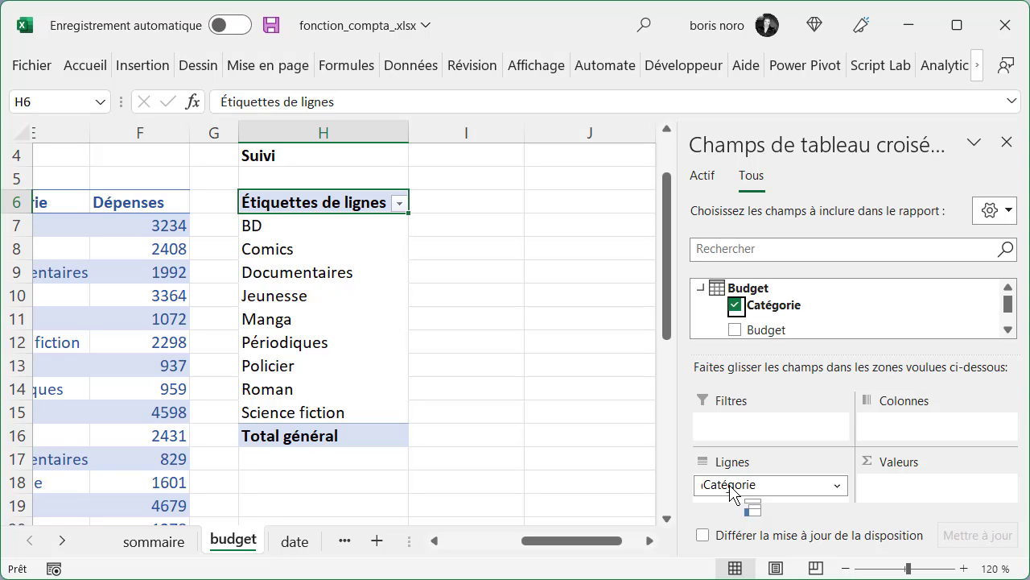
left_click_drag(730, 492, 732, 491)
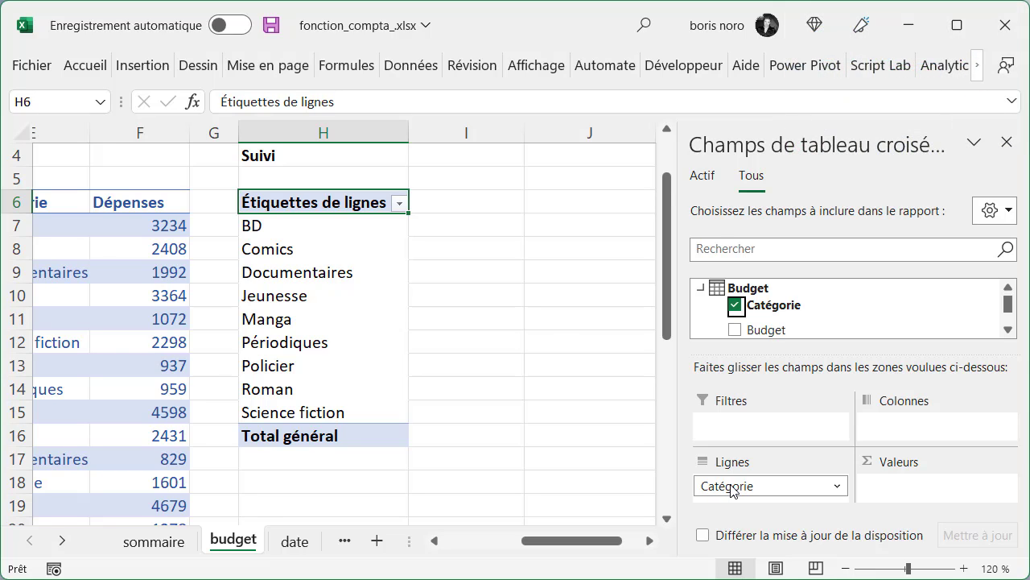
Create a new measure named total_budget with formula =SUM(Budget[Budget]).
left_click(803, 65)
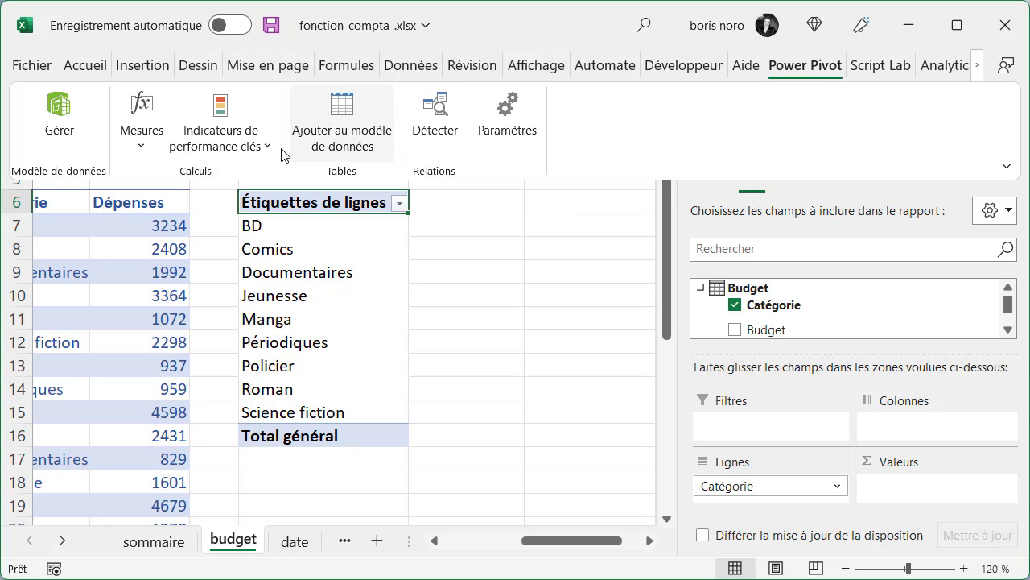
left_click(148, 148)
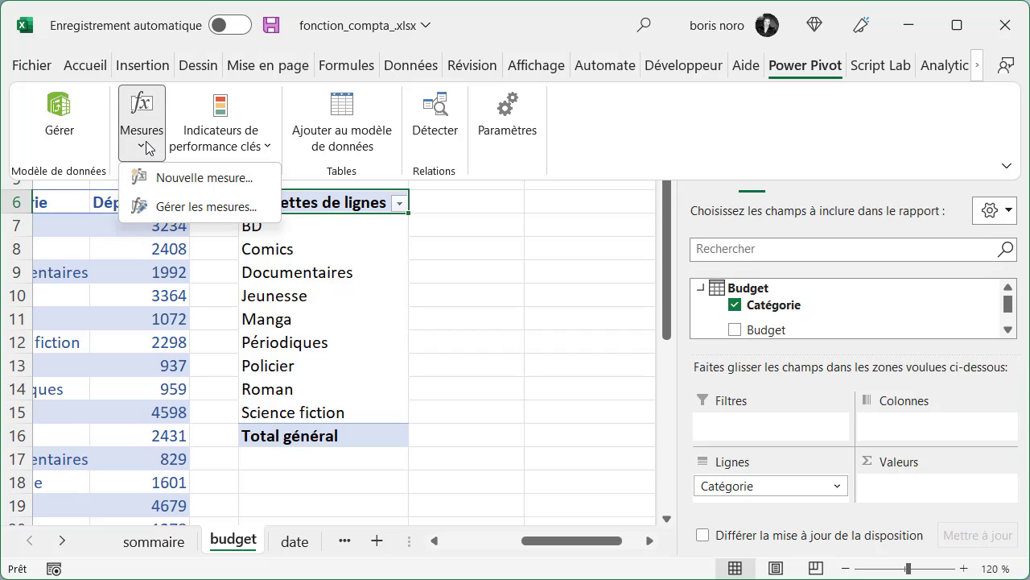
left_click(191, 178)
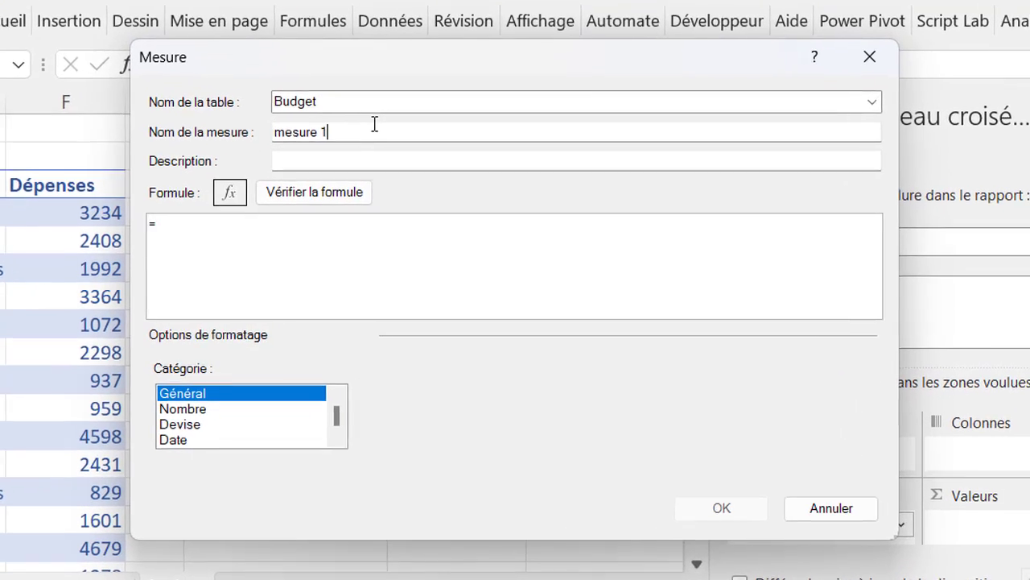
triple_click(396, 158)
type("total_budget")
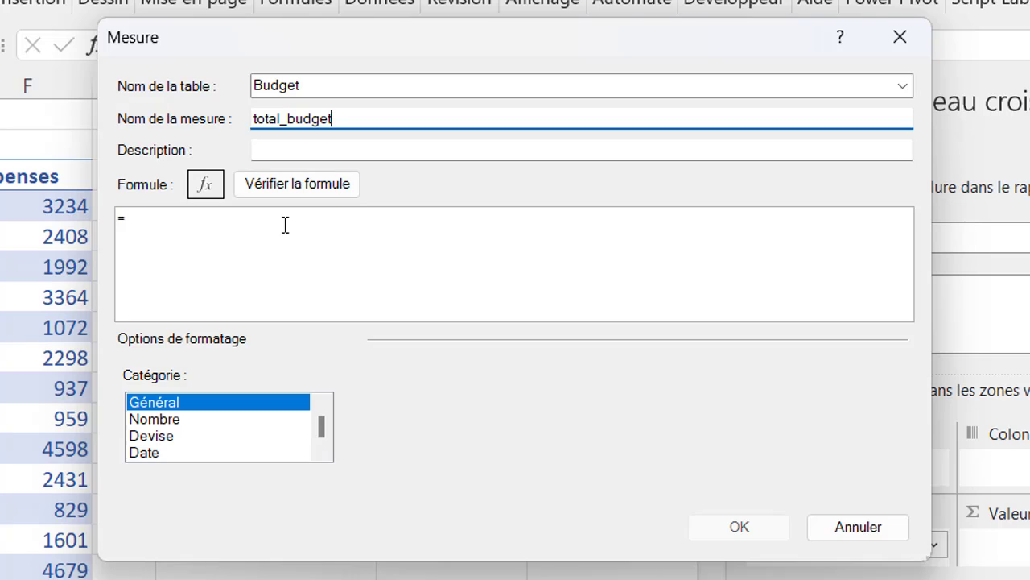
left_click(283, 223)
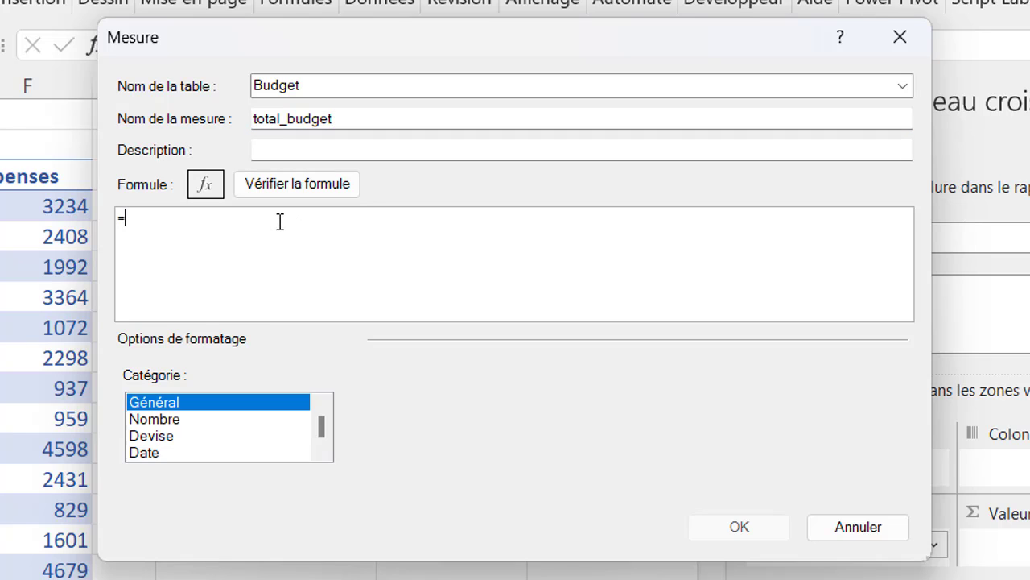
type("sum")
key("Tab")
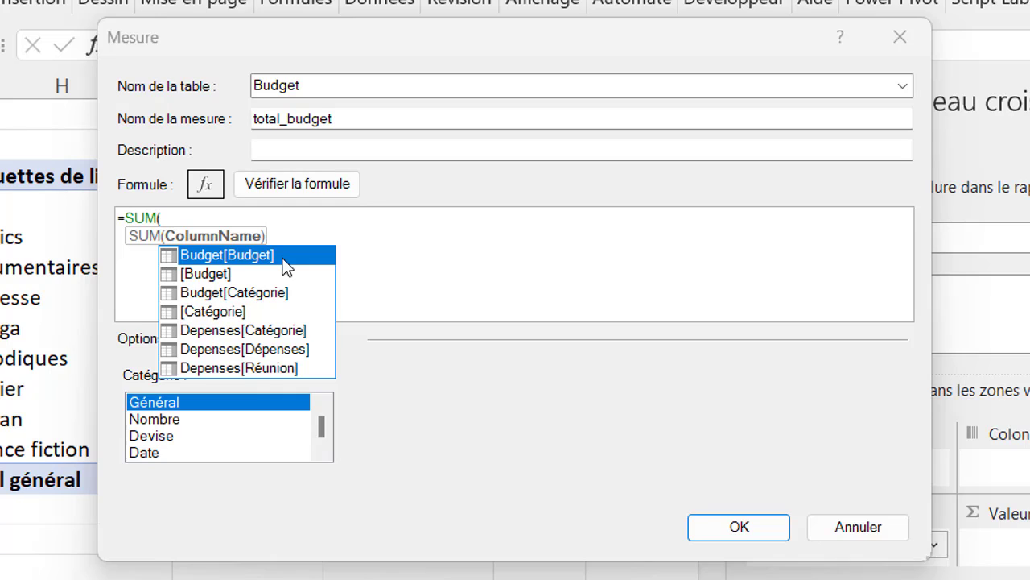
double_click(241, 254)
type(")")
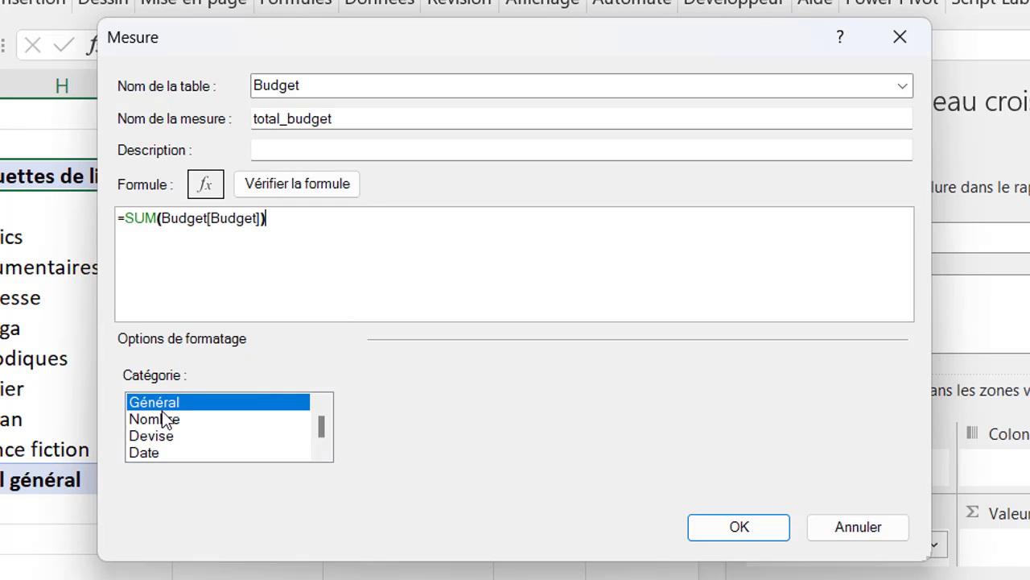
Format total_budget as a number with 0 decimals and thousands separators.
left_click(164, 423)
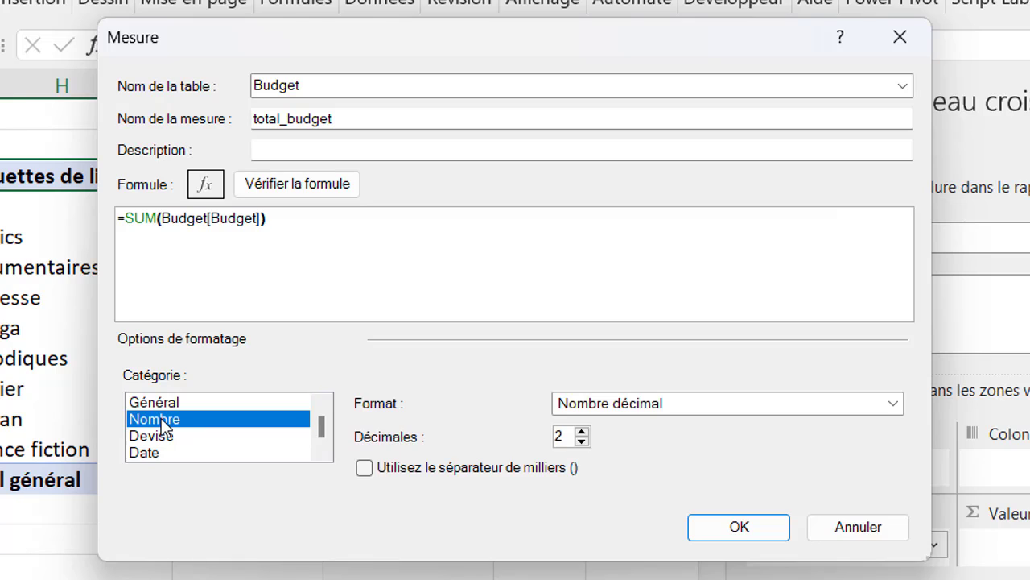
left_click(581, 442)
left_click(581, 442)
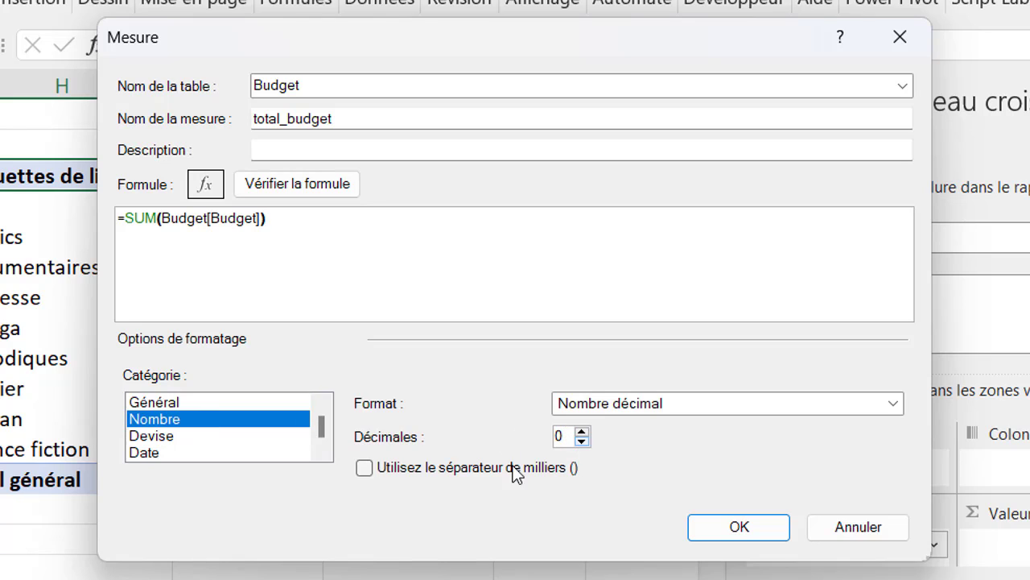
left_click(364, 468)
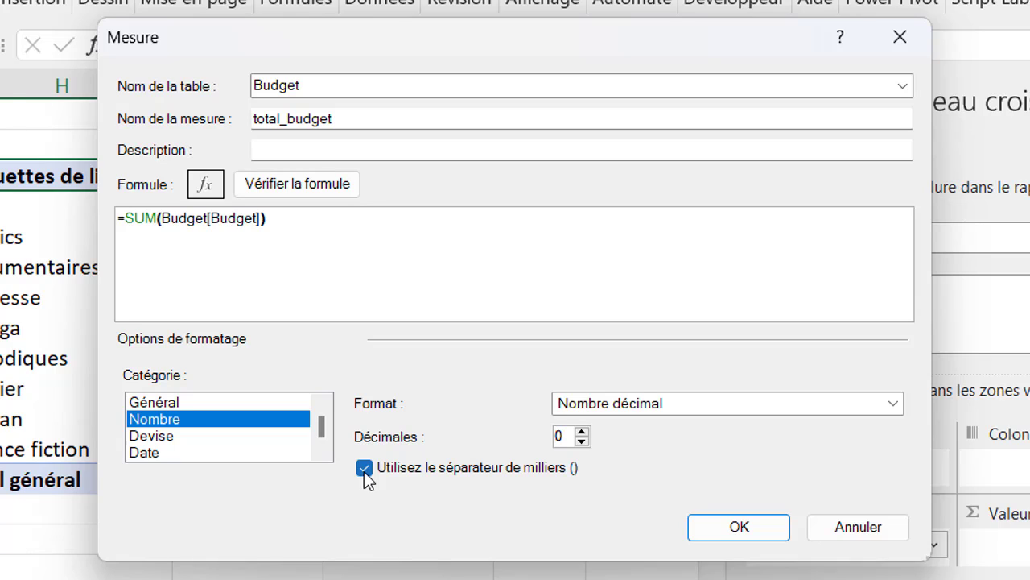
left_click(745, 529)
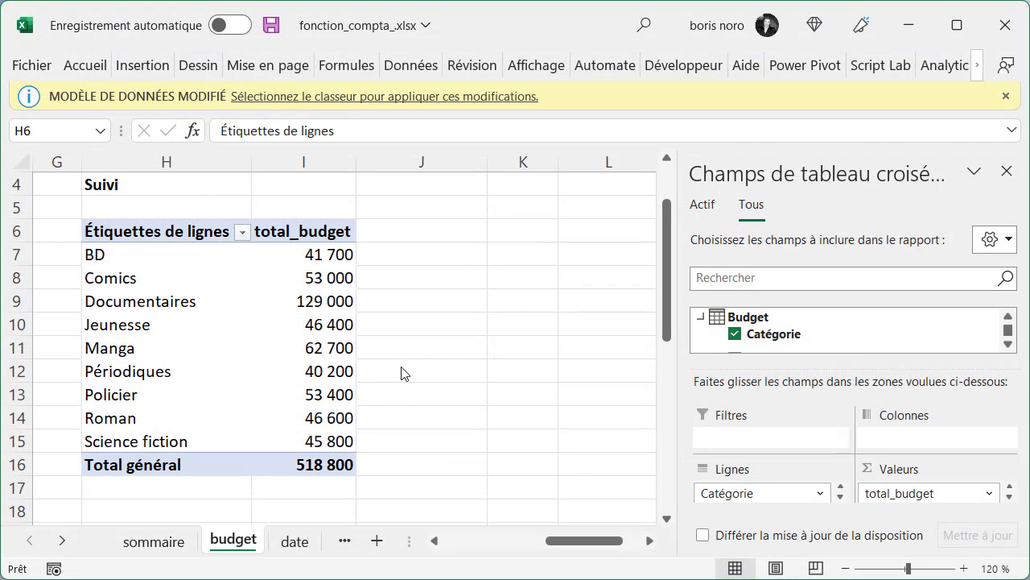
Start a new measure in the Depenses table named total_depenses.
left_click(792, 68)
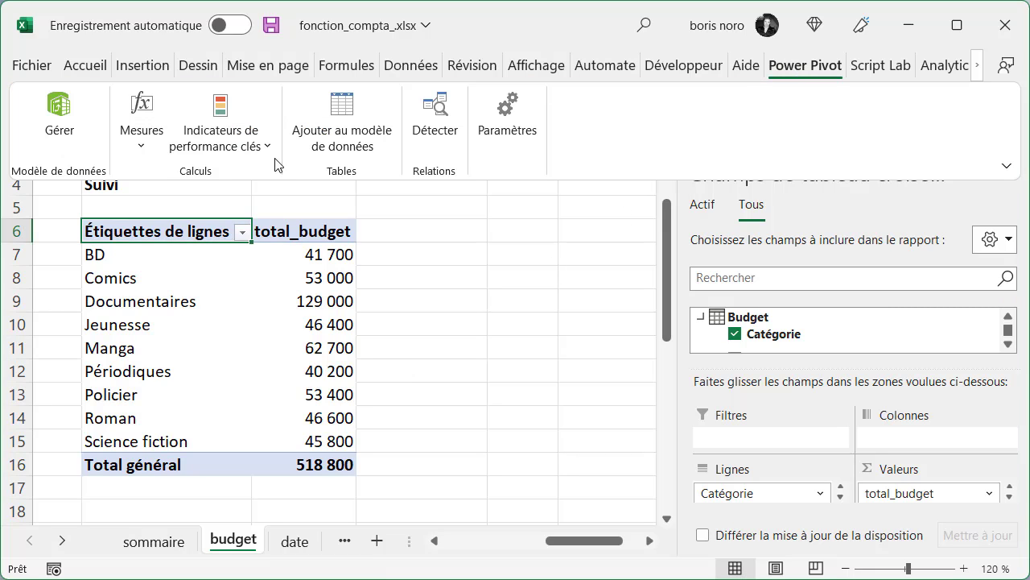
left_click(144, 146)
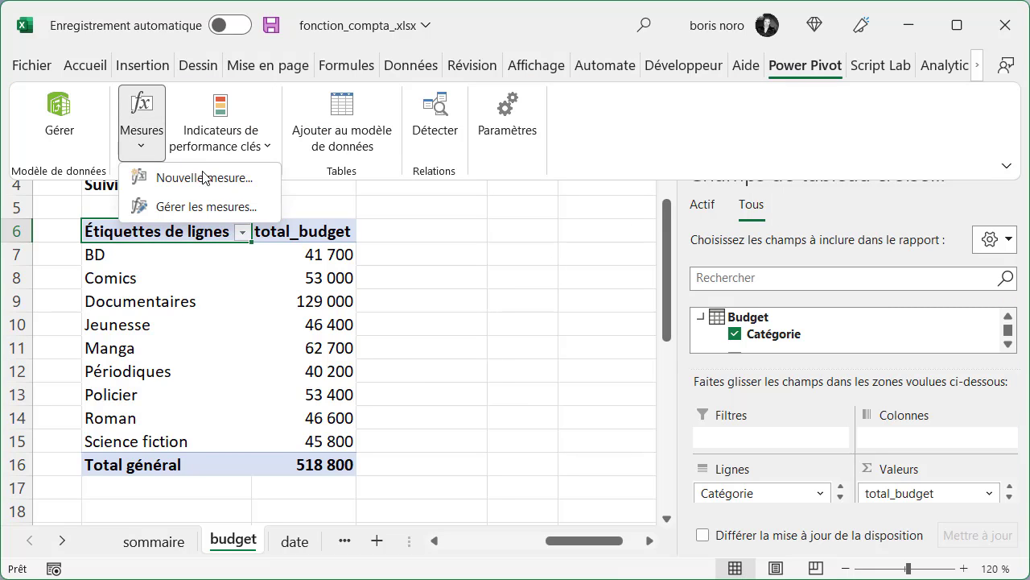
left_click(221, 178)
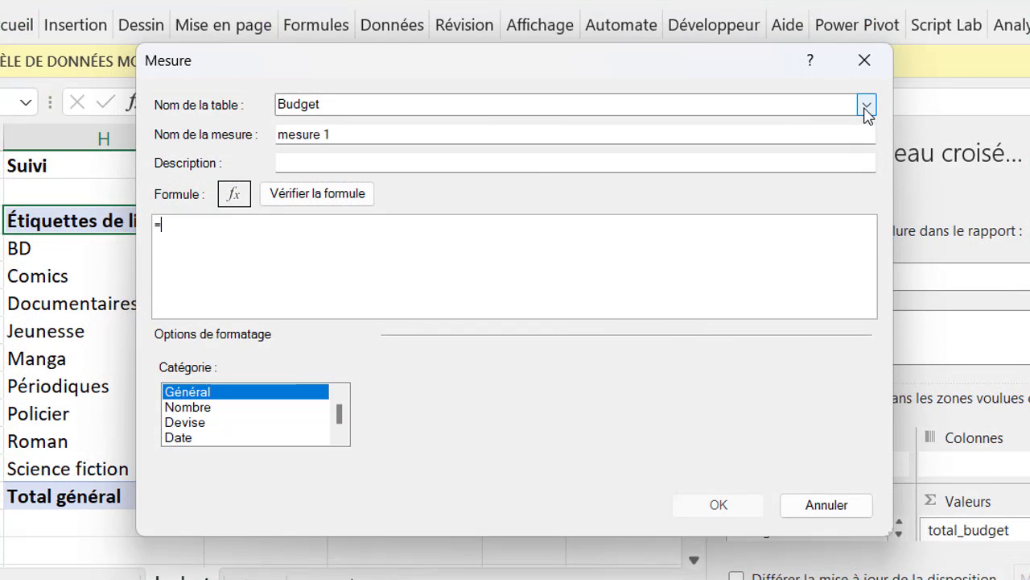
left_click(865, 107)
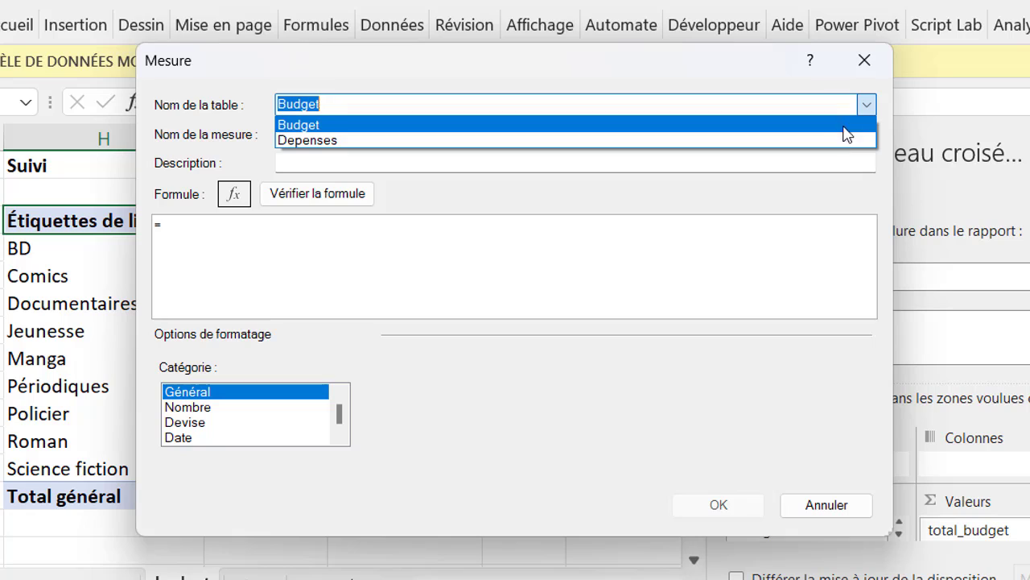
left_click(838, 141)
left_click(454, 131)
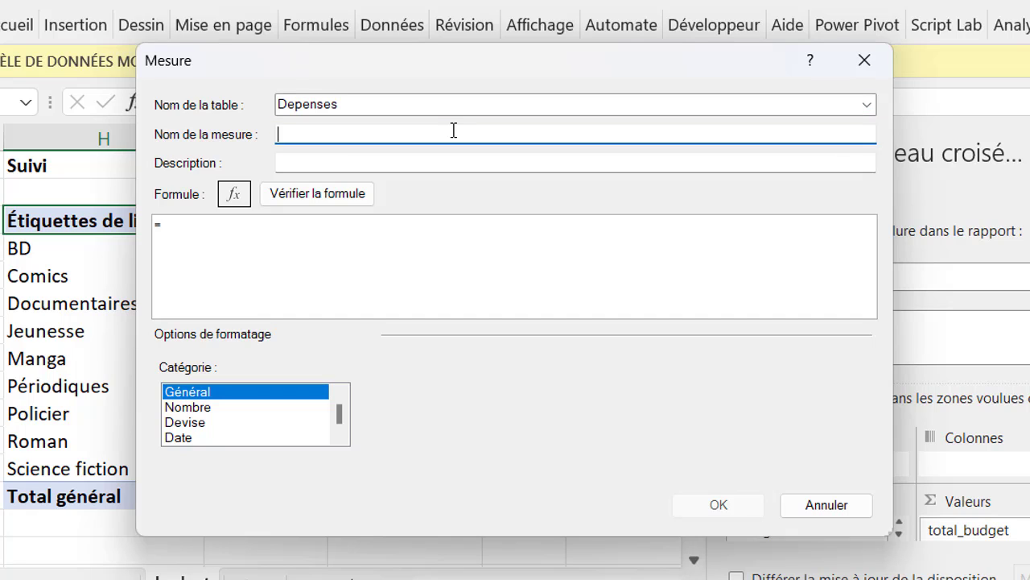
type("total_depenses")
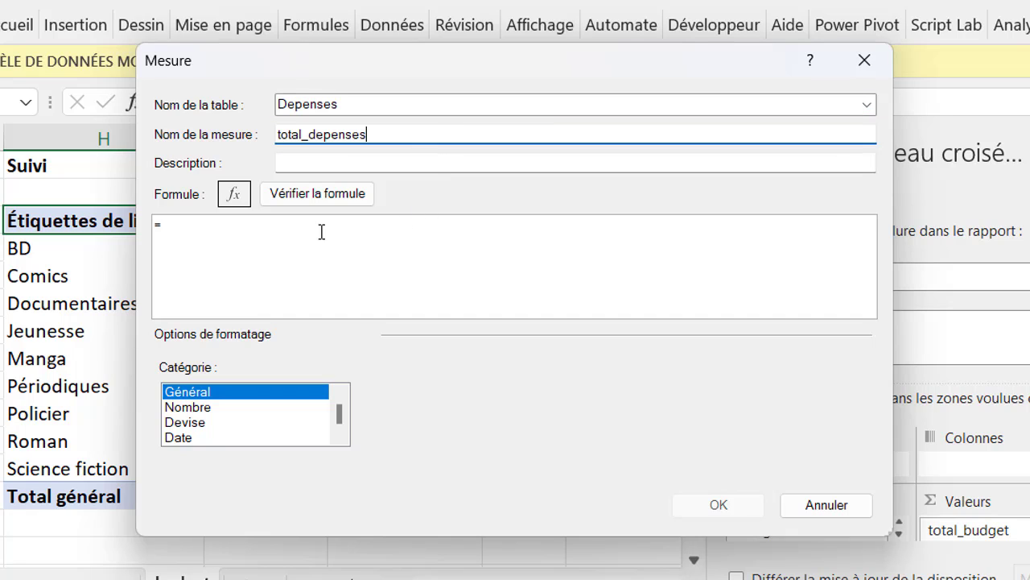
Define it as =SUM(Depenses[Dépenses]), a number with 0 decimals and thousands separators.
left_click(302, 232)
type("sum")
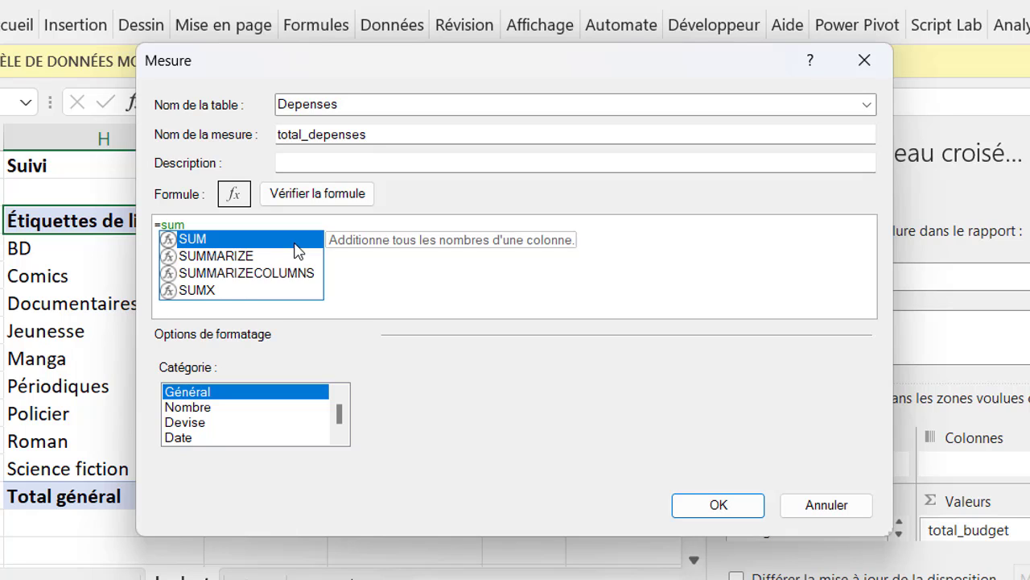
double_click(295, 243)
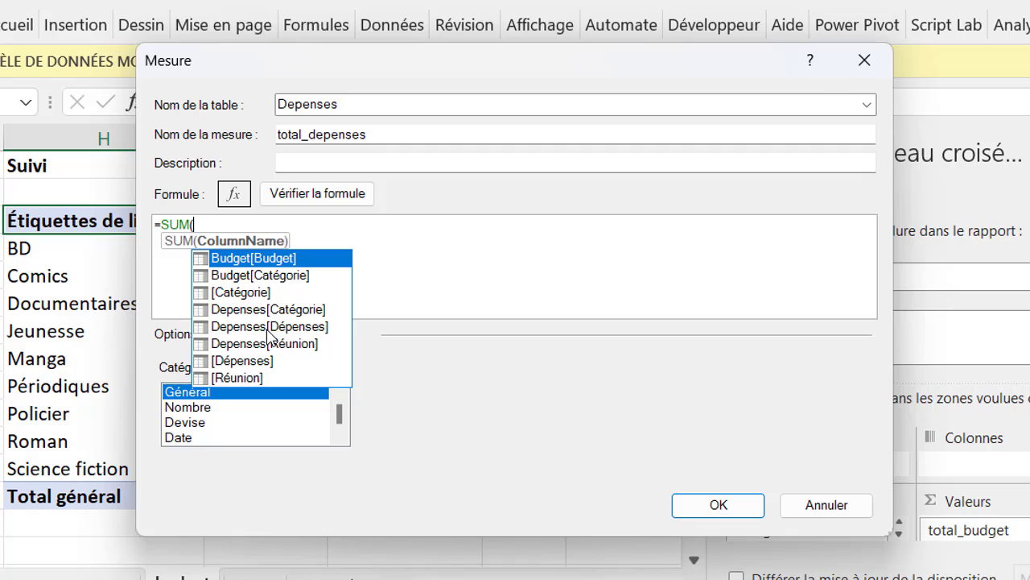
double_click(268, 328)
type(")")
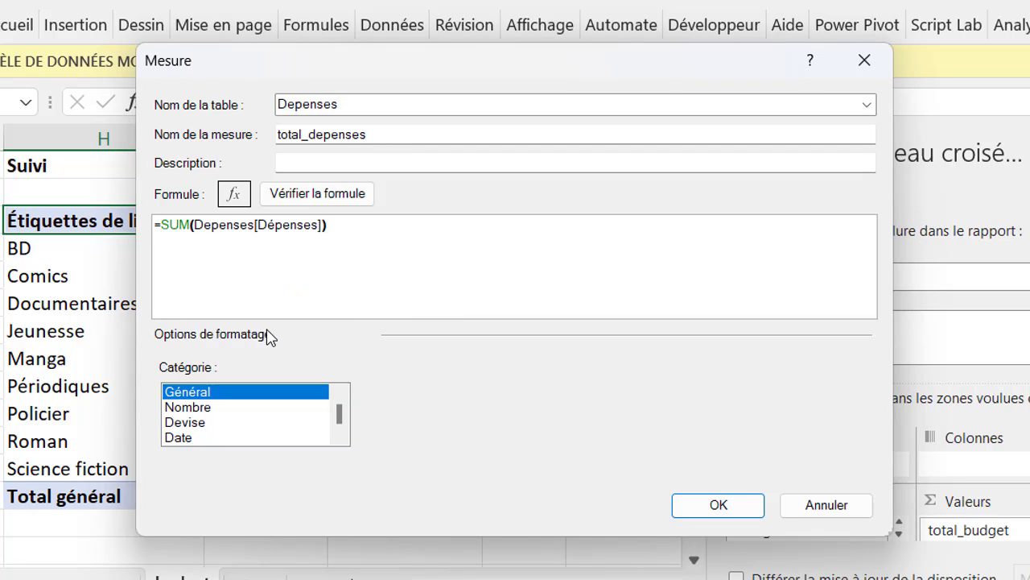
left_click(196, 407)
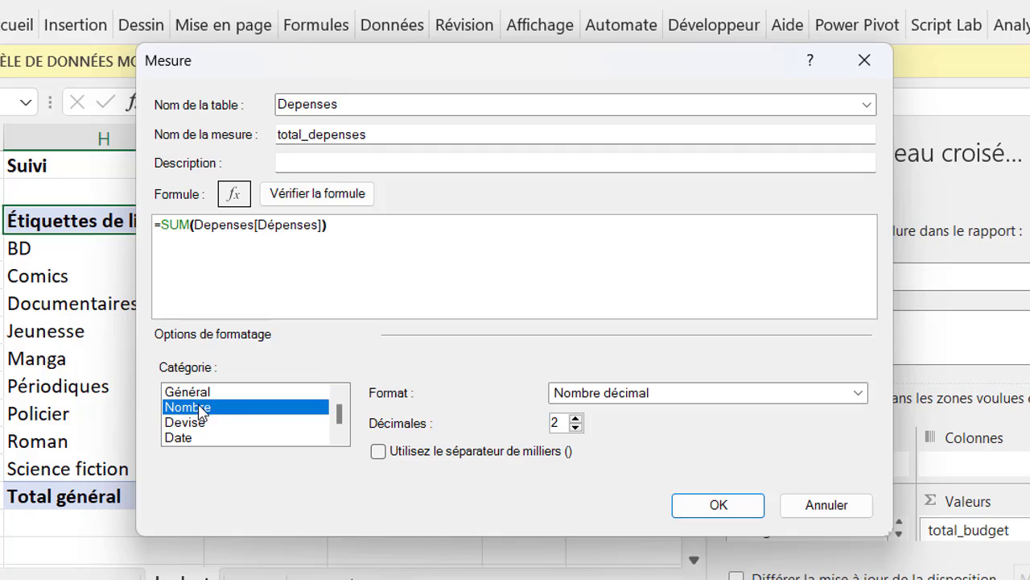
double_click(576, 427)
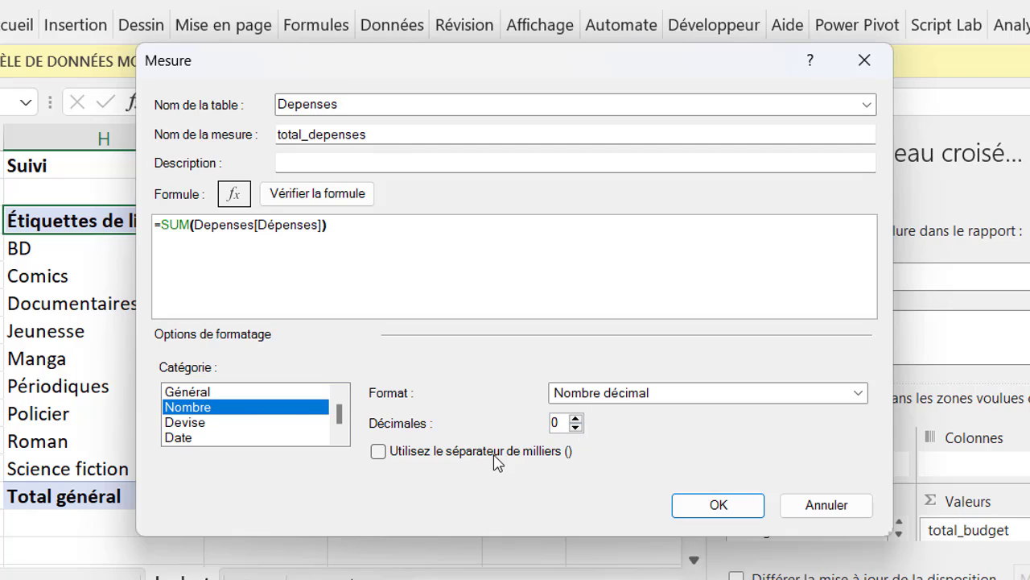
left_click(377, 451)
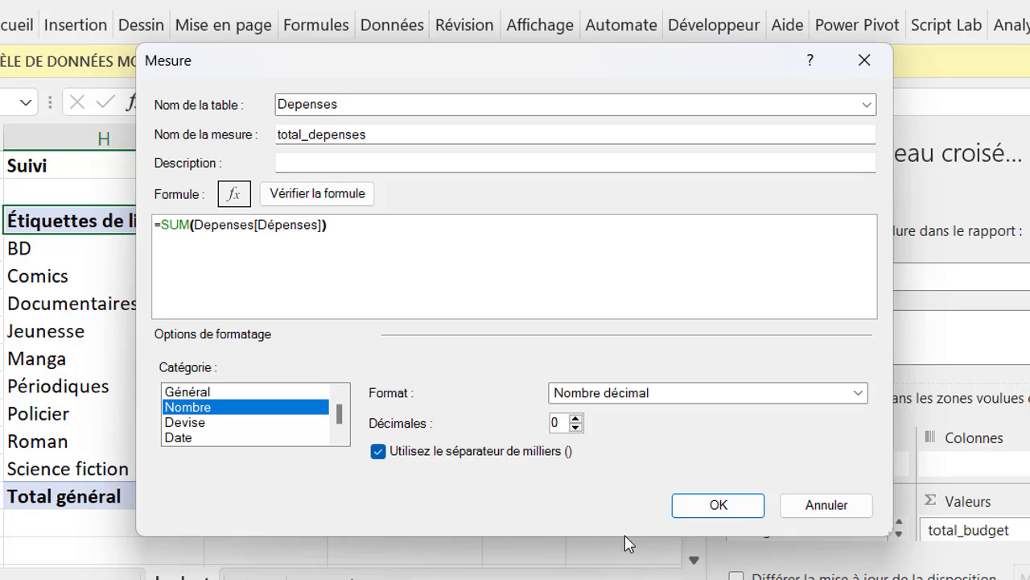
left_click(719, 505)
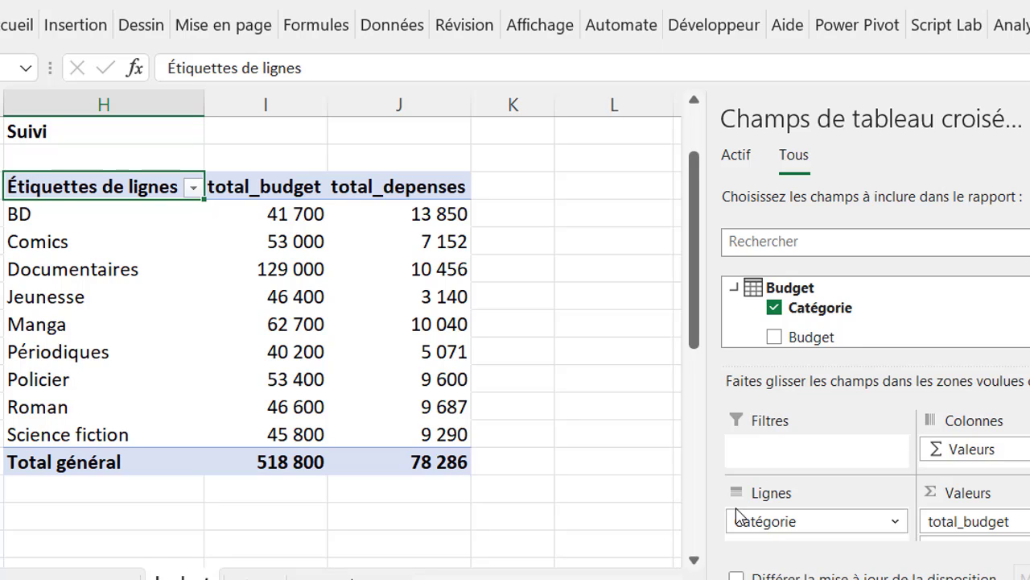
Start a new measure in the Budget table named budget_restant.
left_click(855, 34)
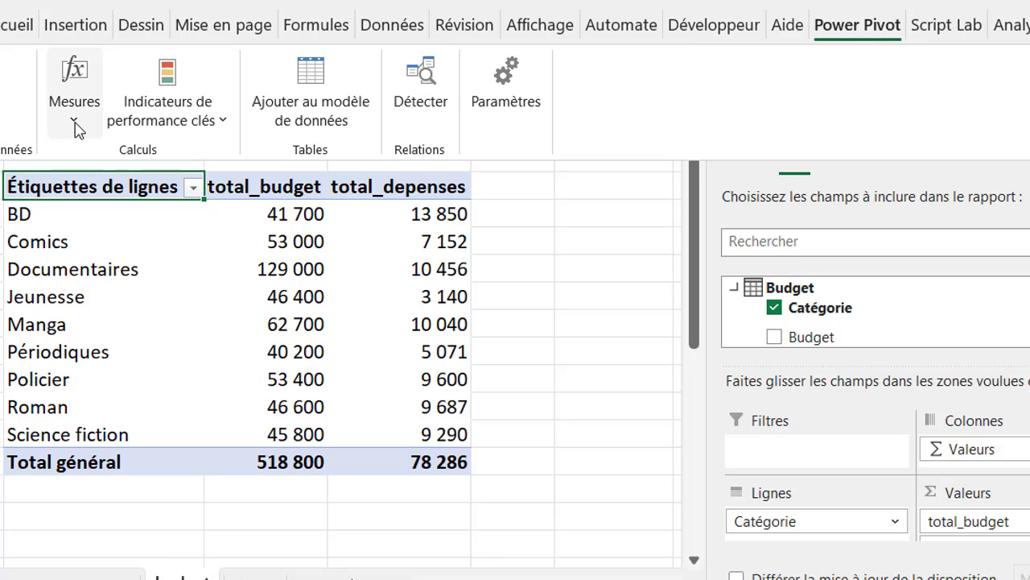
left_click(74, 121)
left_click(145, 159)
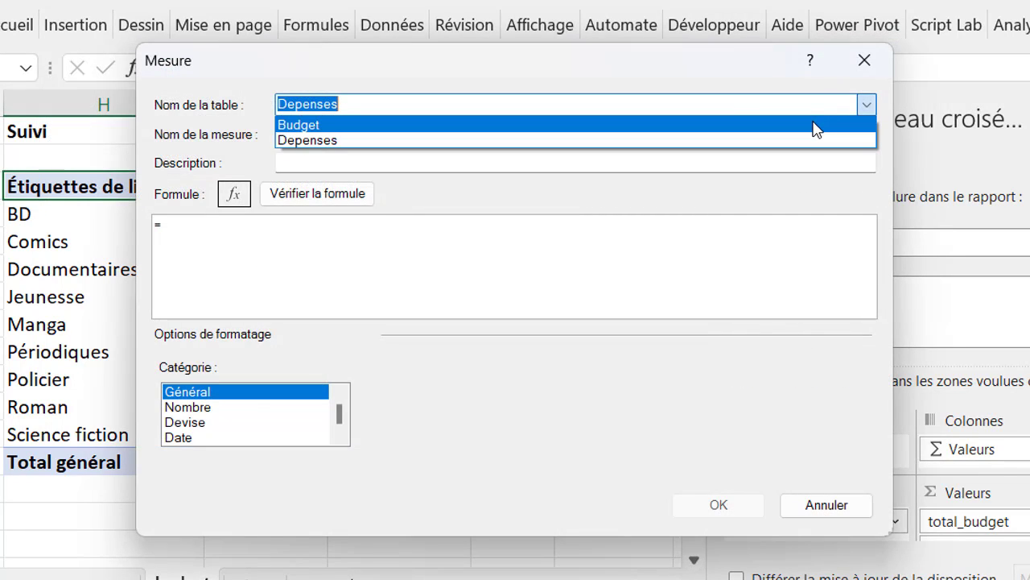
left_click(816, 125)
left_click(381, 133)
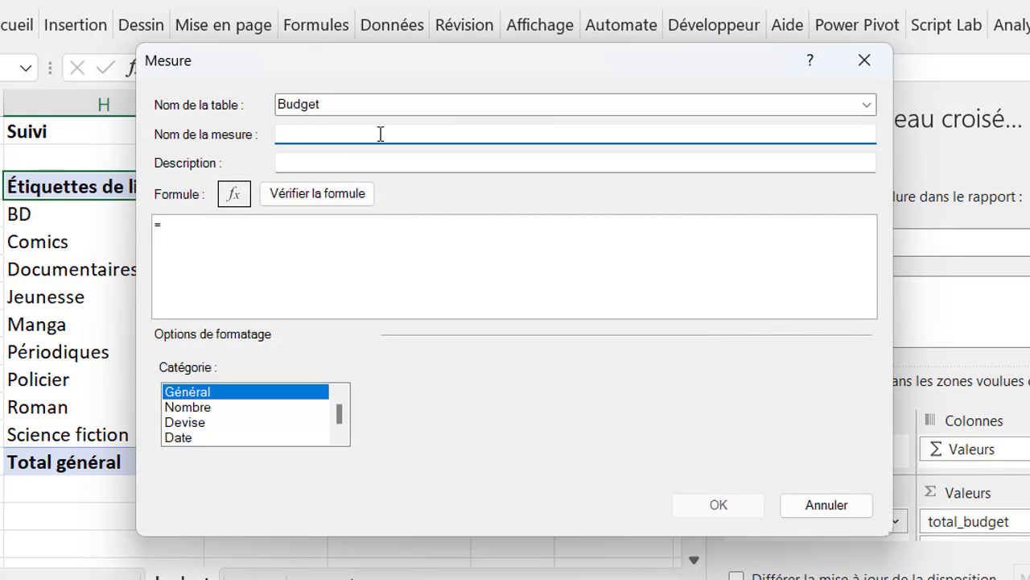
type("budget_restant")
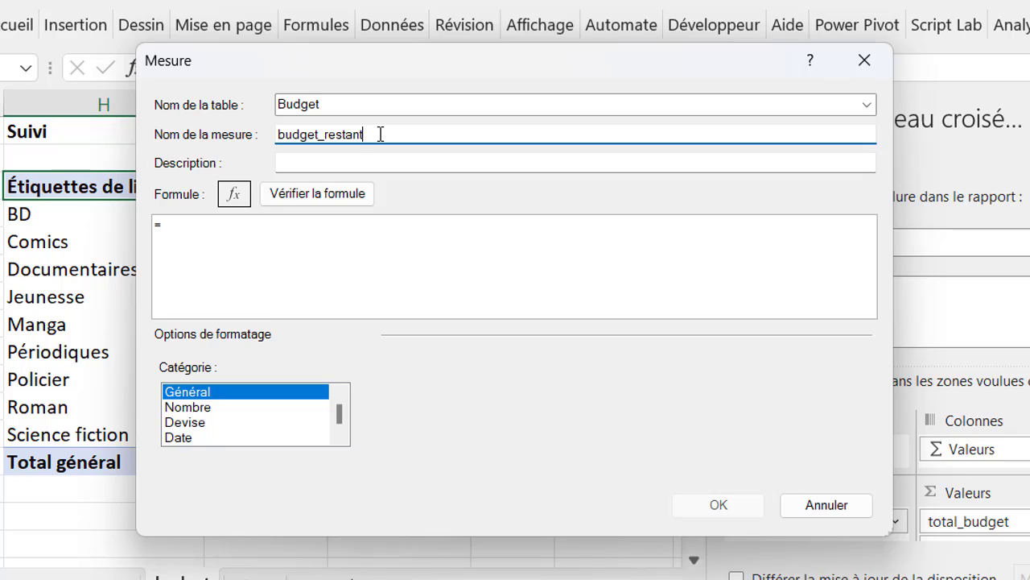
Set it to [total_budget]-[total_depenses], verified, with 0 decimals and thousands separators.
left_click(213, 225)
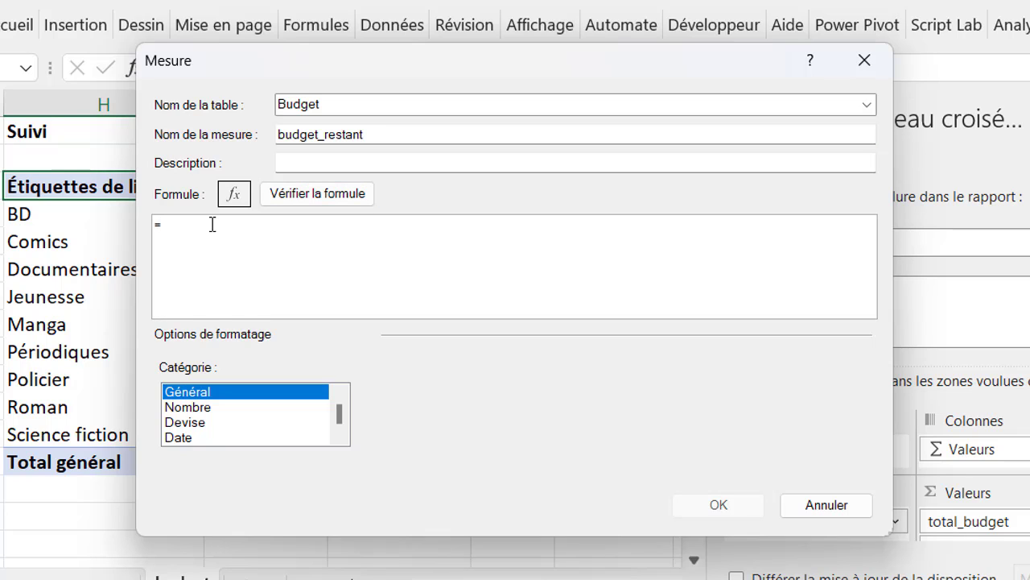
type("tot")
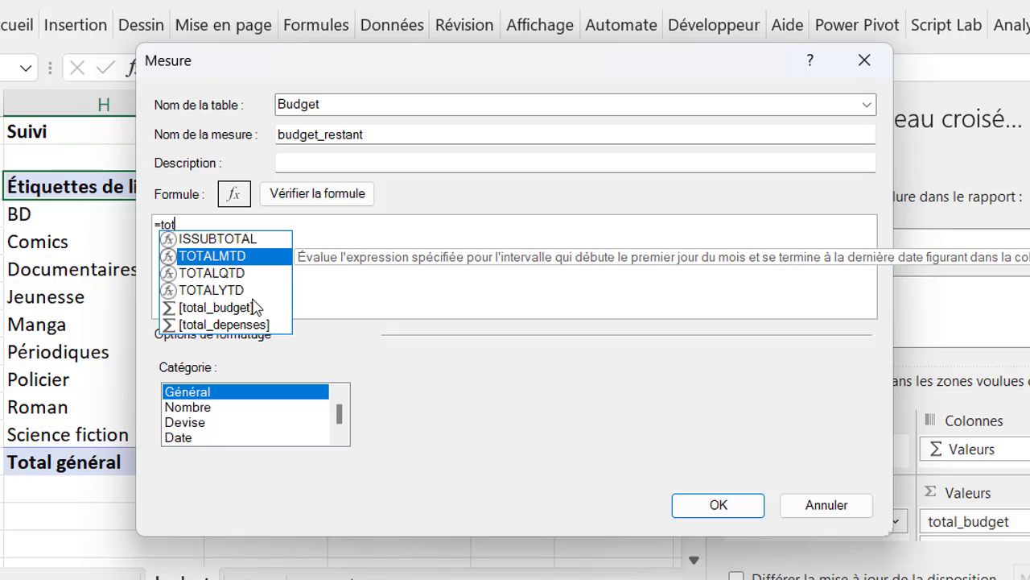
left_click(242, 307)
type("-")
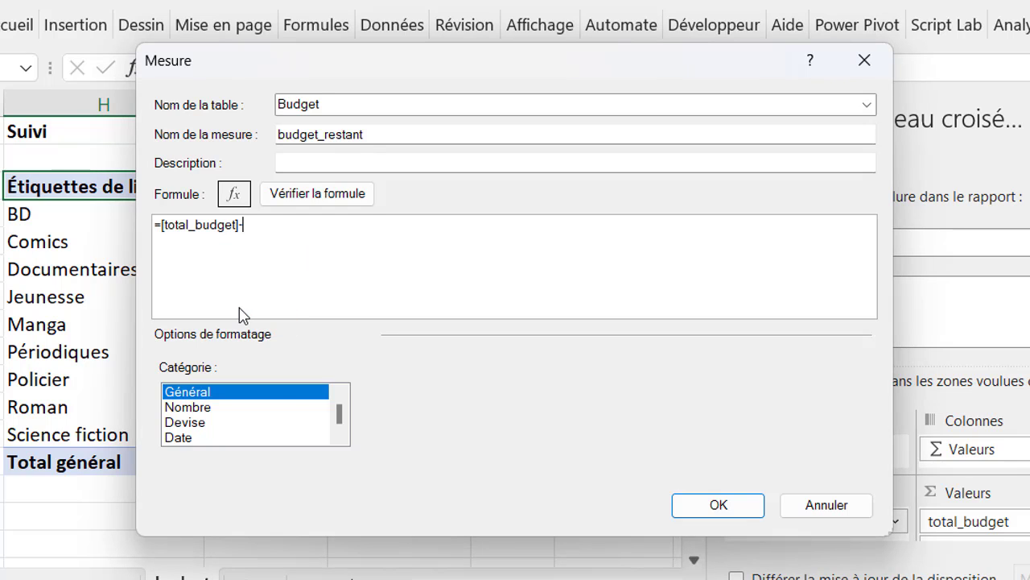
type("[tot")
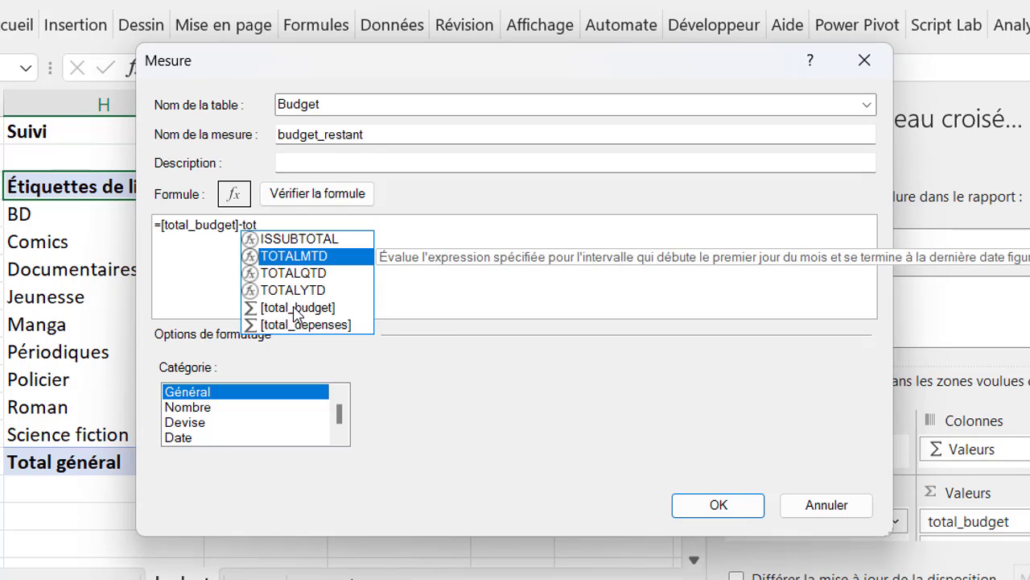
left_click(299, 323)
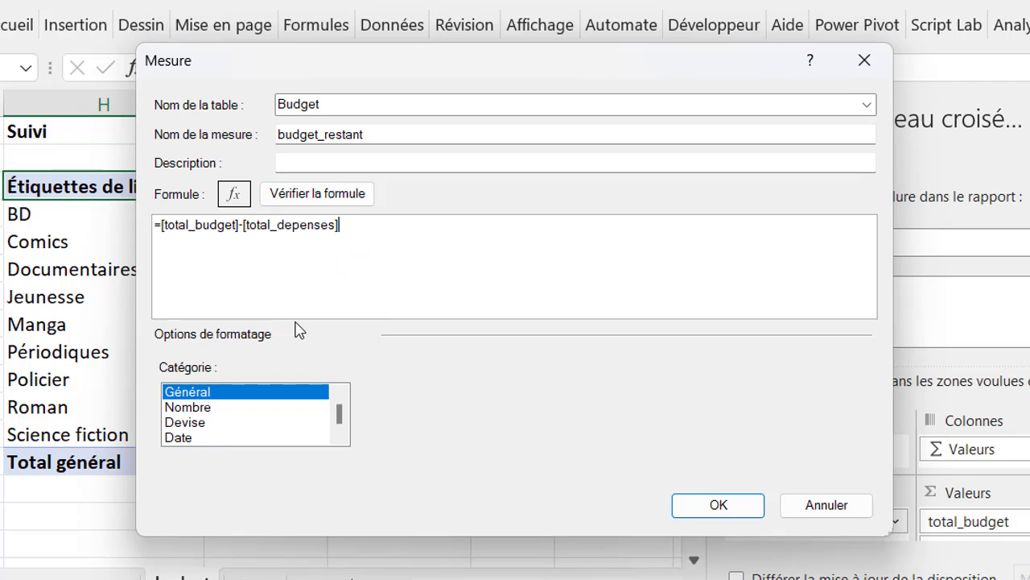
left_click(342, 196)
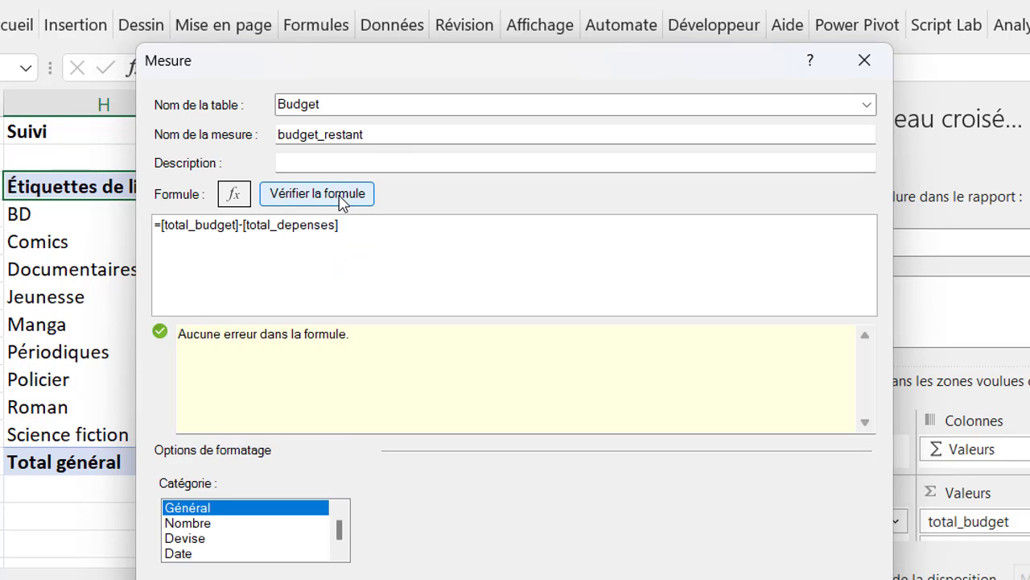
left_click(187, 522)
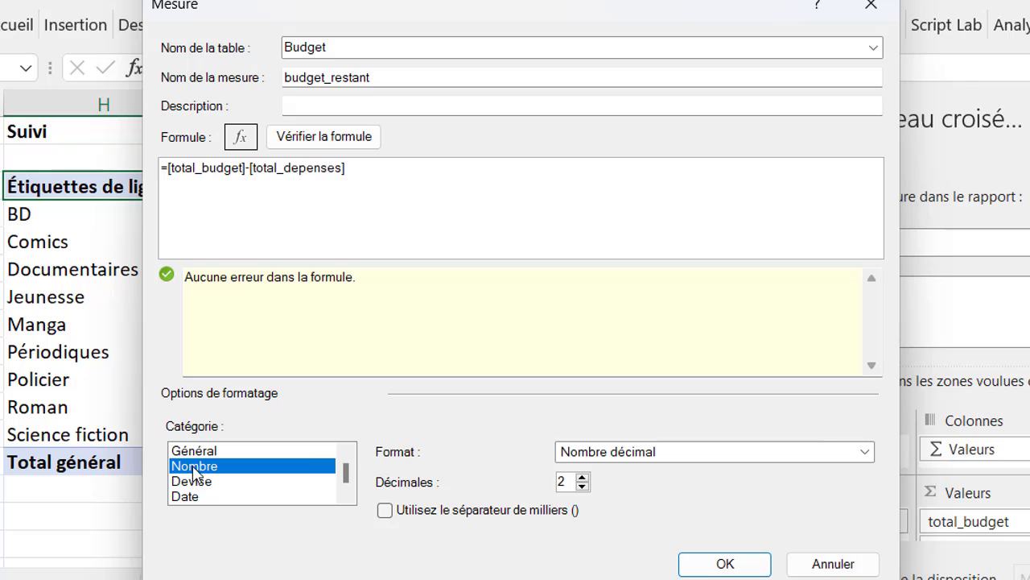
left_click(582, 487)
left_click(582, 486)
left_click(385, 512)
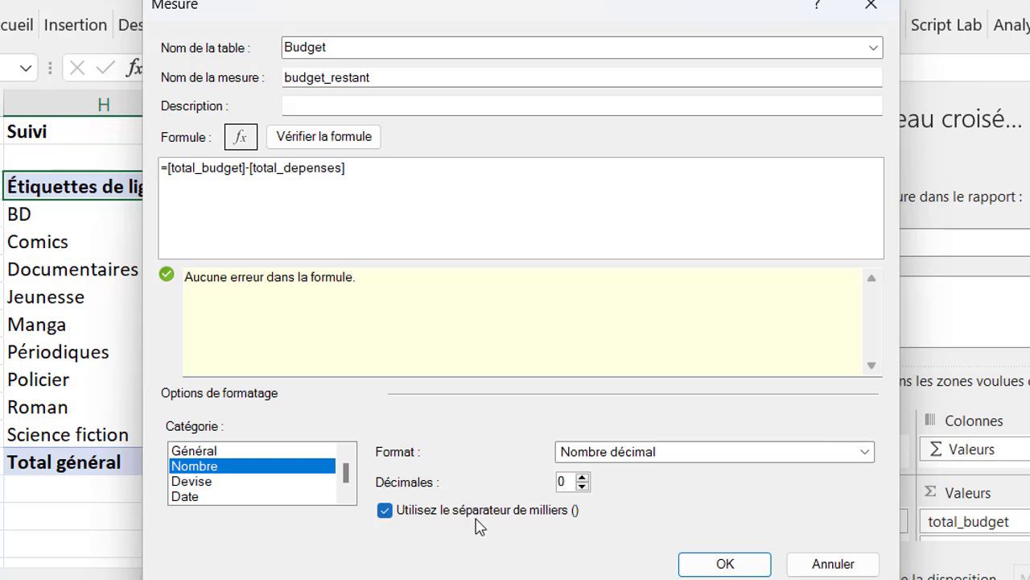
left_click(696, 564)
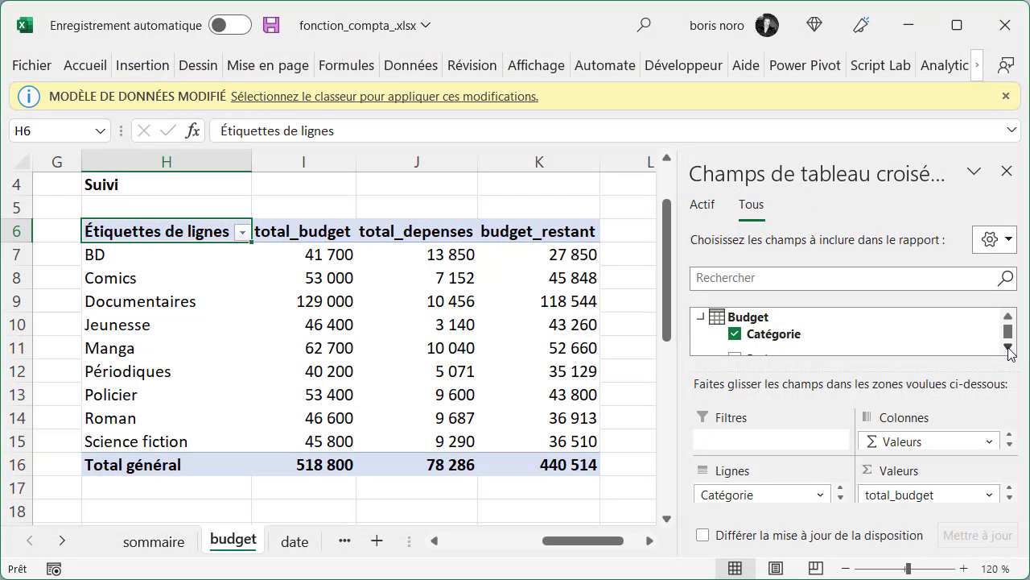
left_click(1007, 346)
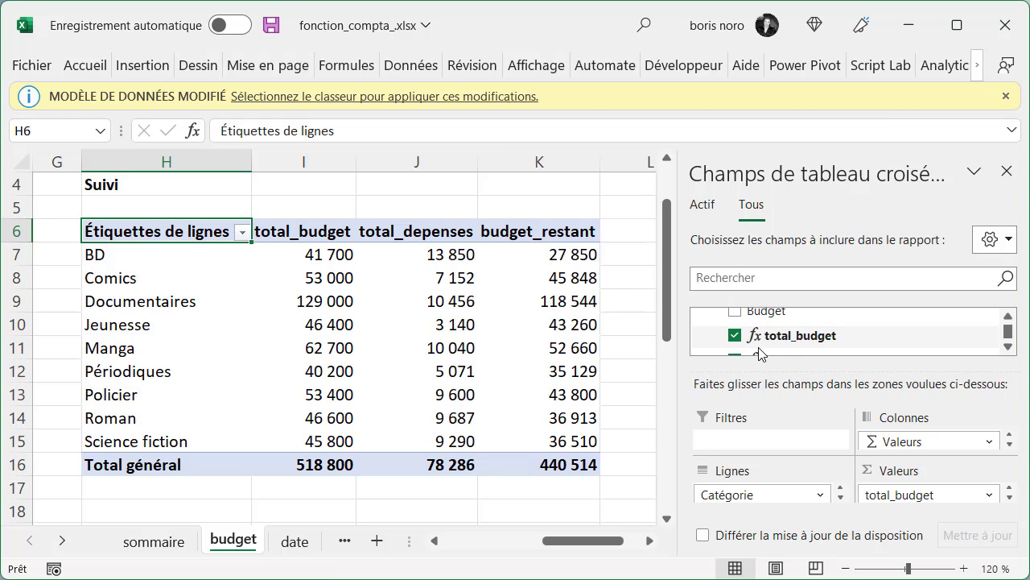
left_click(1008, 346)
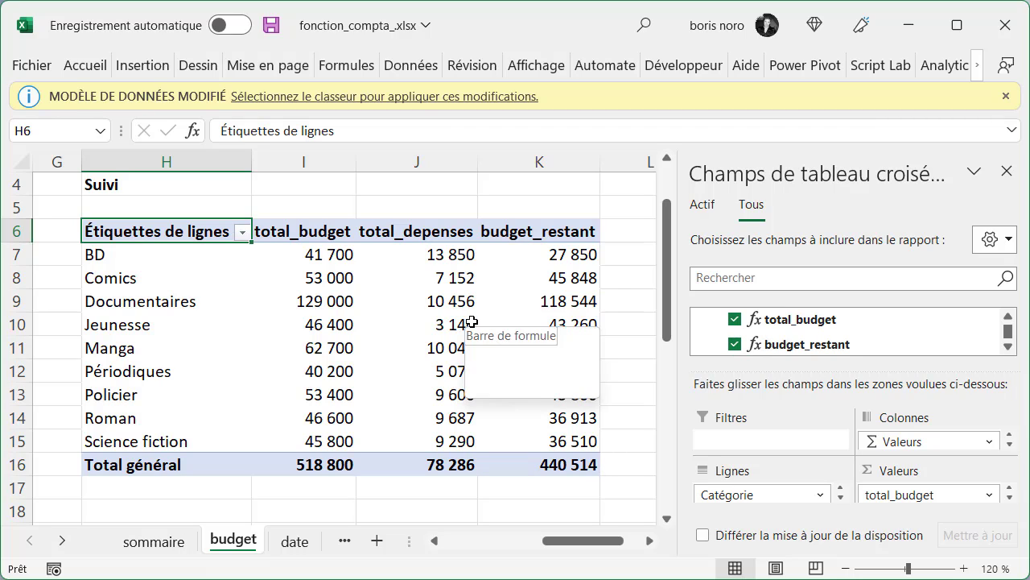
left_click(791, 72)
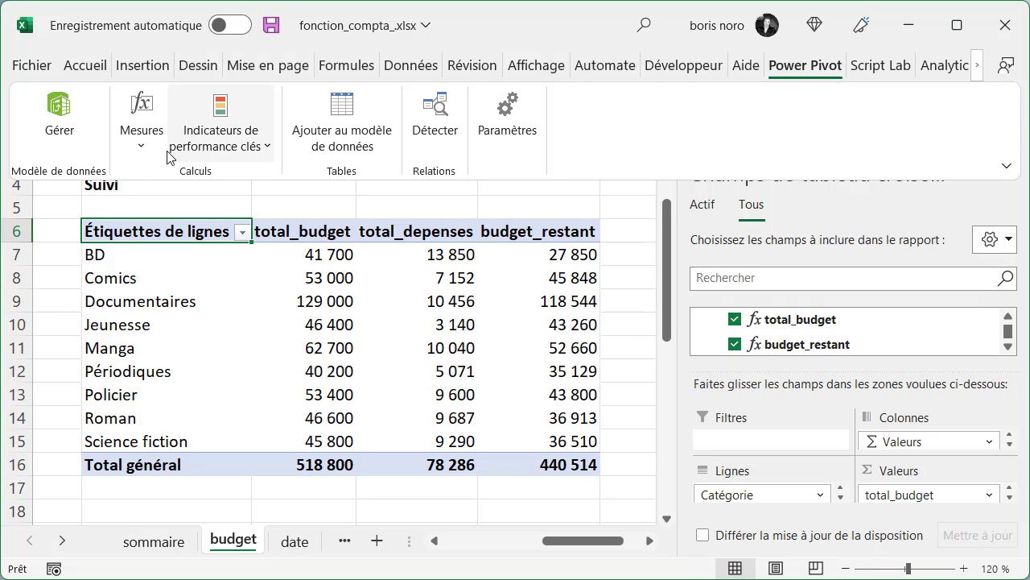
left_click(142, 155)
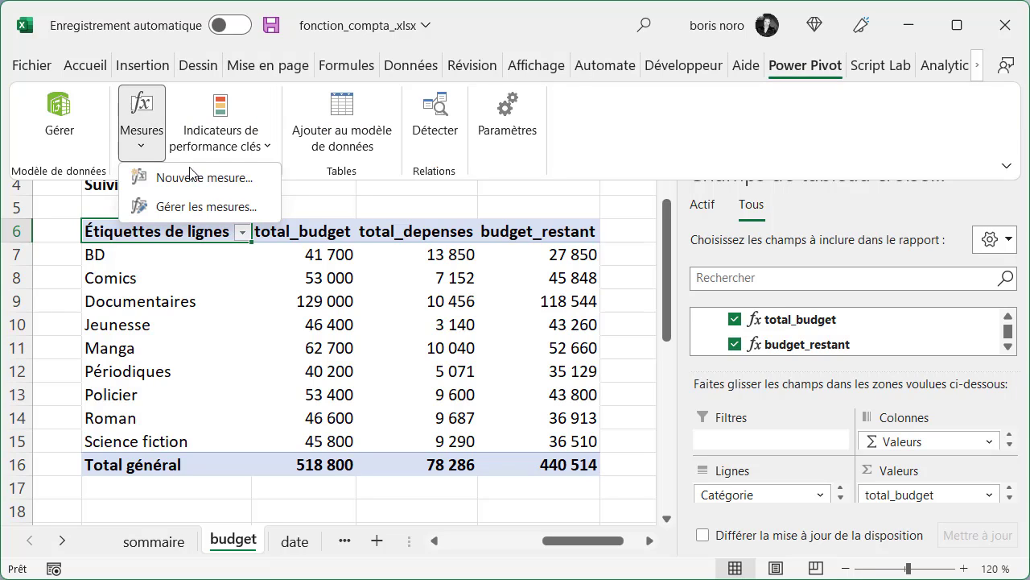
left_click(224, 213)
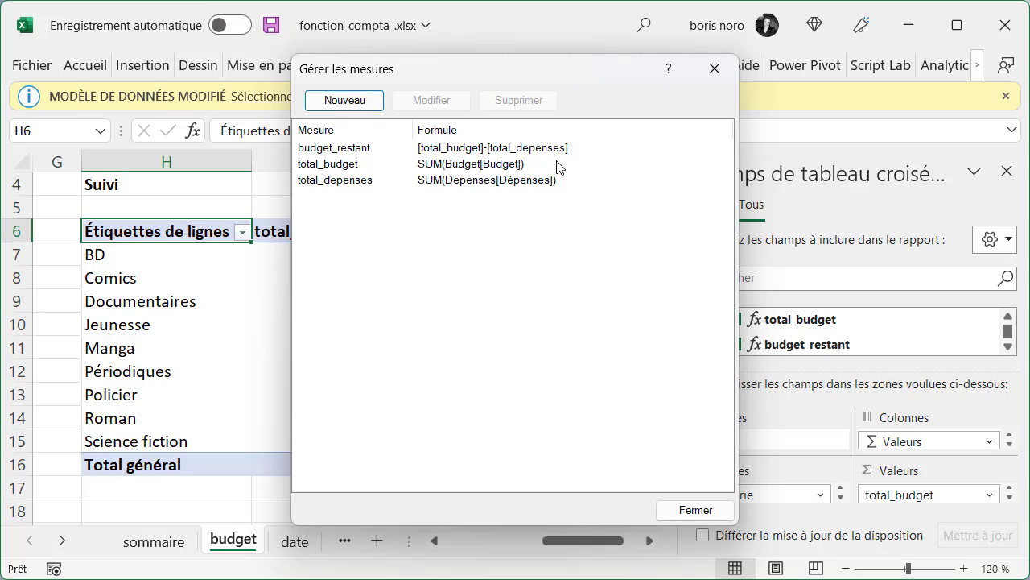
left_click(447, 165)
left_click(439, 108)
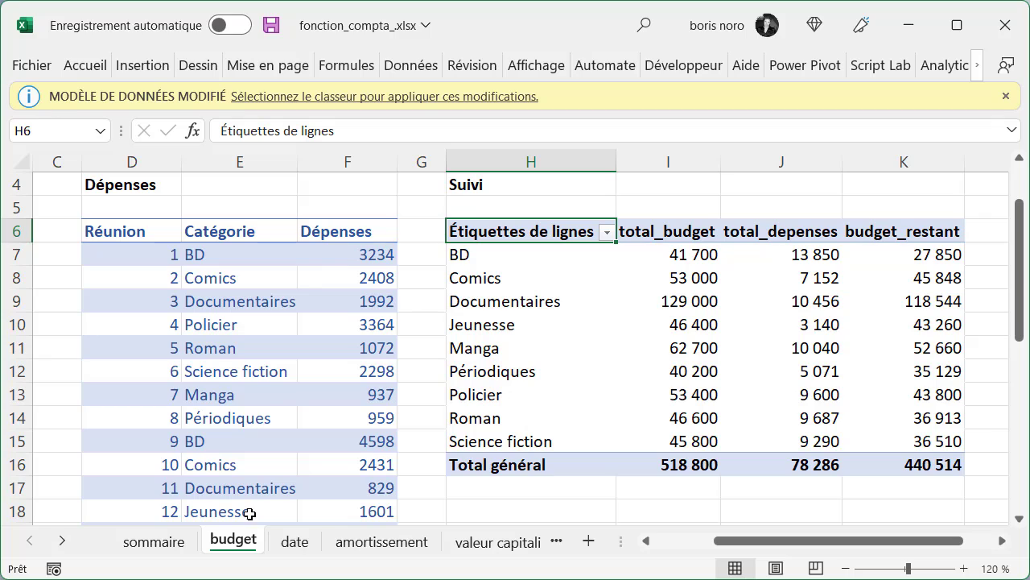
Change the first BD expense in F7 to 9000 and refresh all data.
left_click(349, 255)
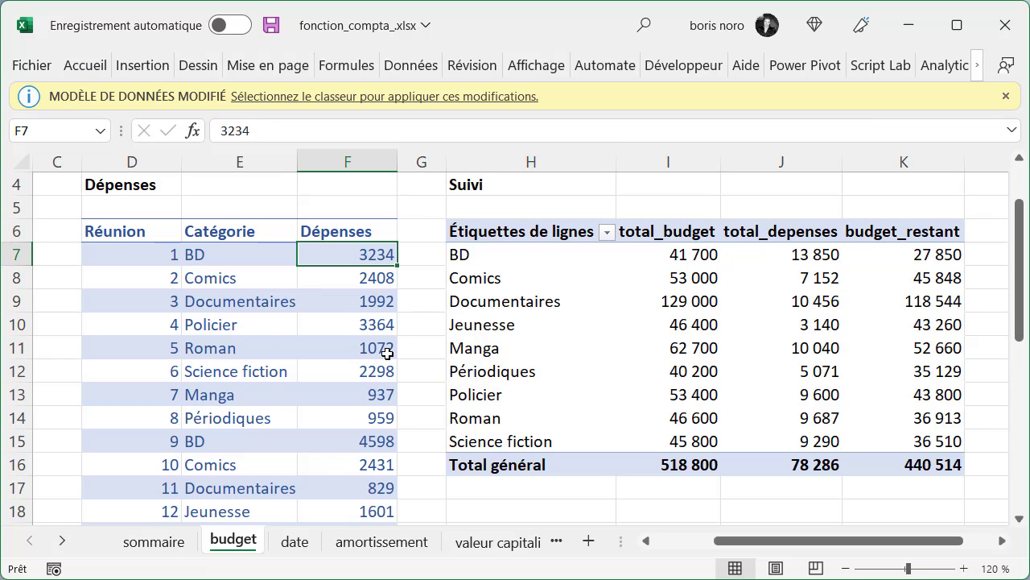
type("9")
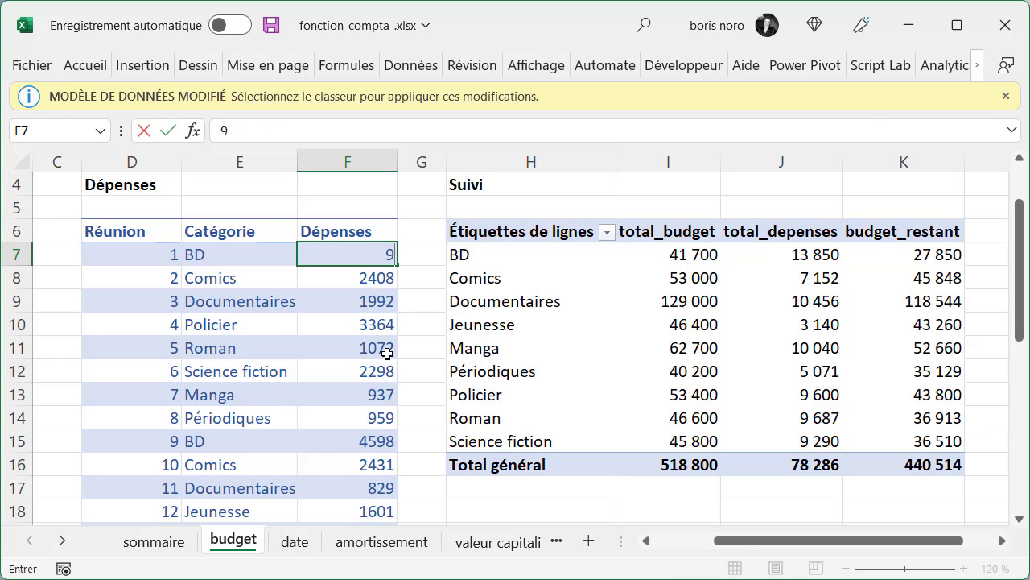
type("000")
left_click(684, 342)
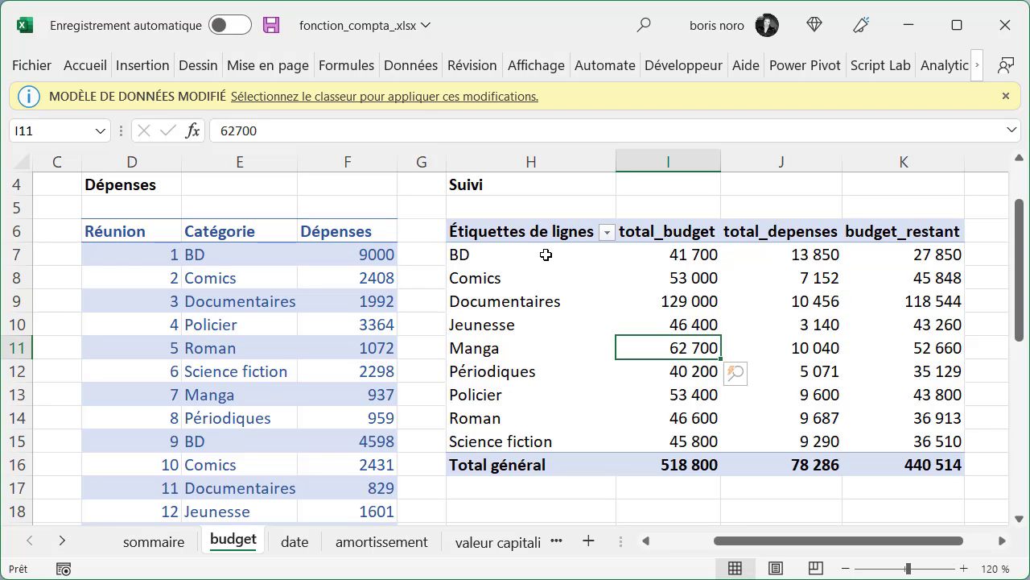
left_click(402, 66)
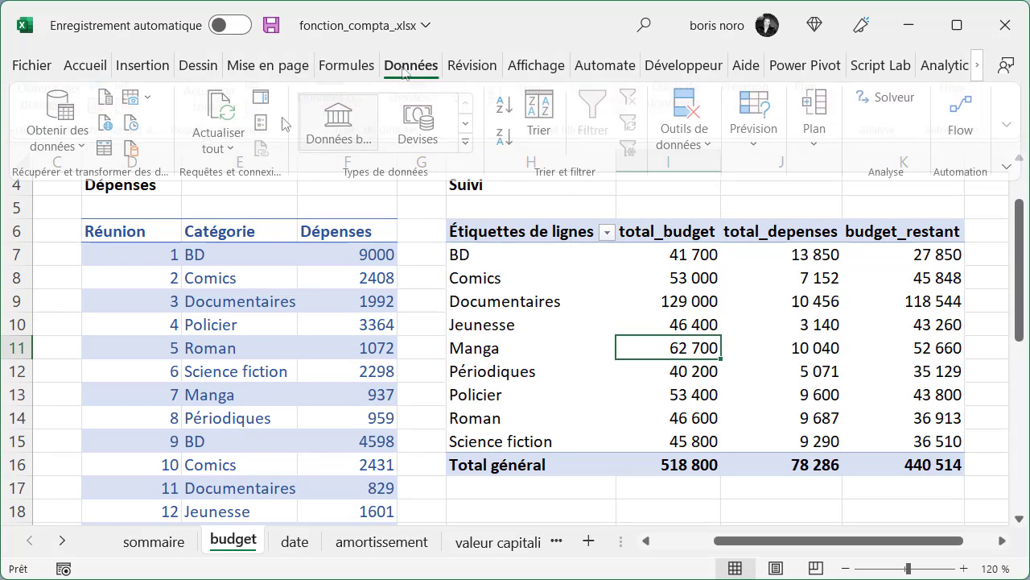
left_click(224, 113)
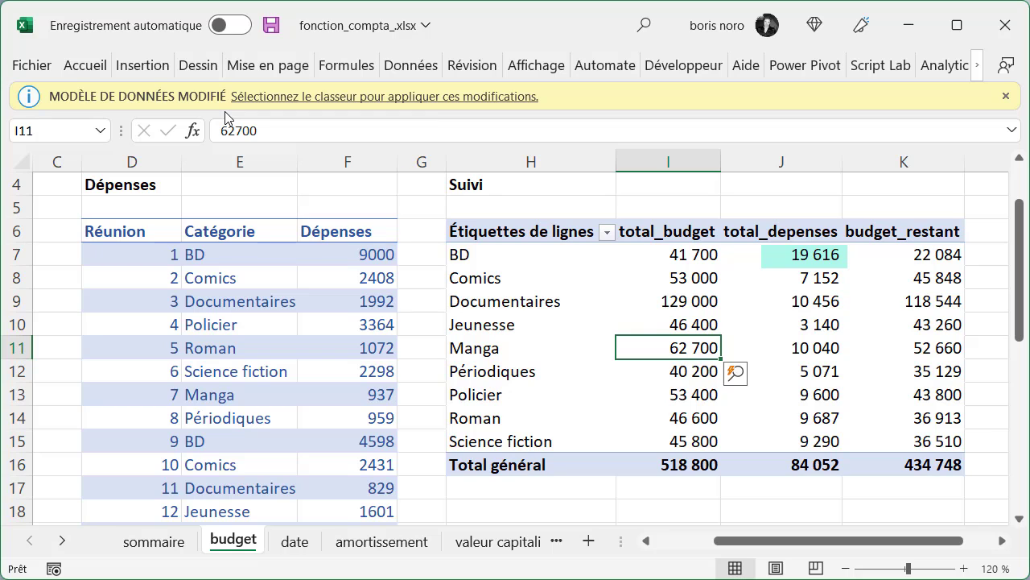
Select the refreshed BD spending total of 19 616 in the pivot.
left_click(812, 256)
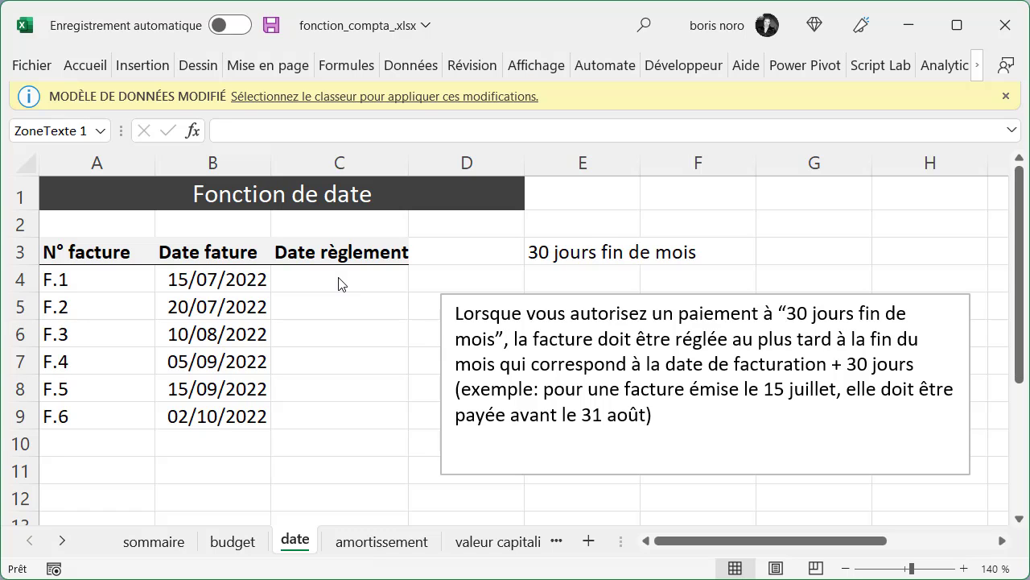
Enter =FIN.MOIS(B4;1) in C4 for the first invoice's payment date.
left_click(339, 283)
type("=fi")
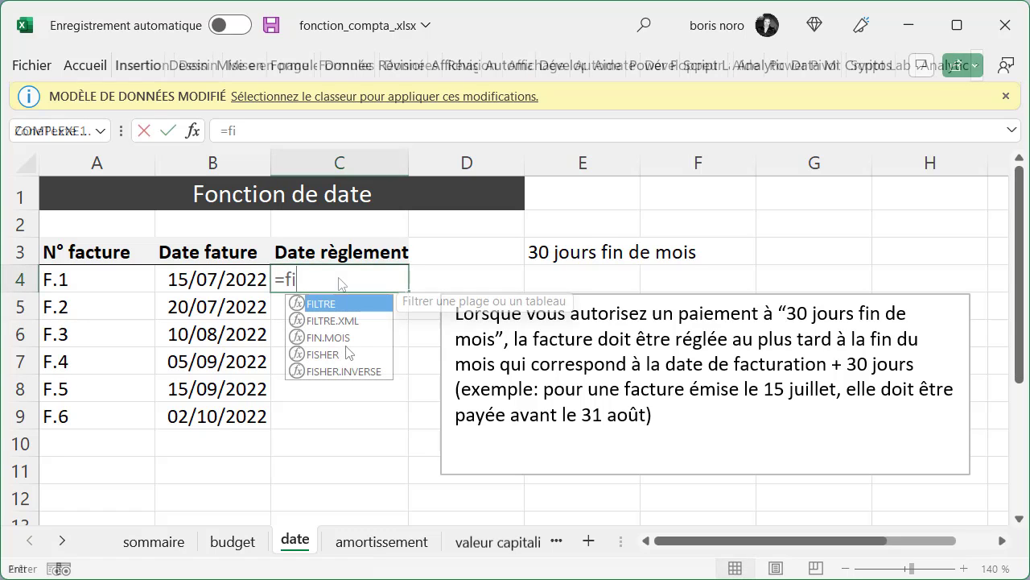
double_click(349, 348)
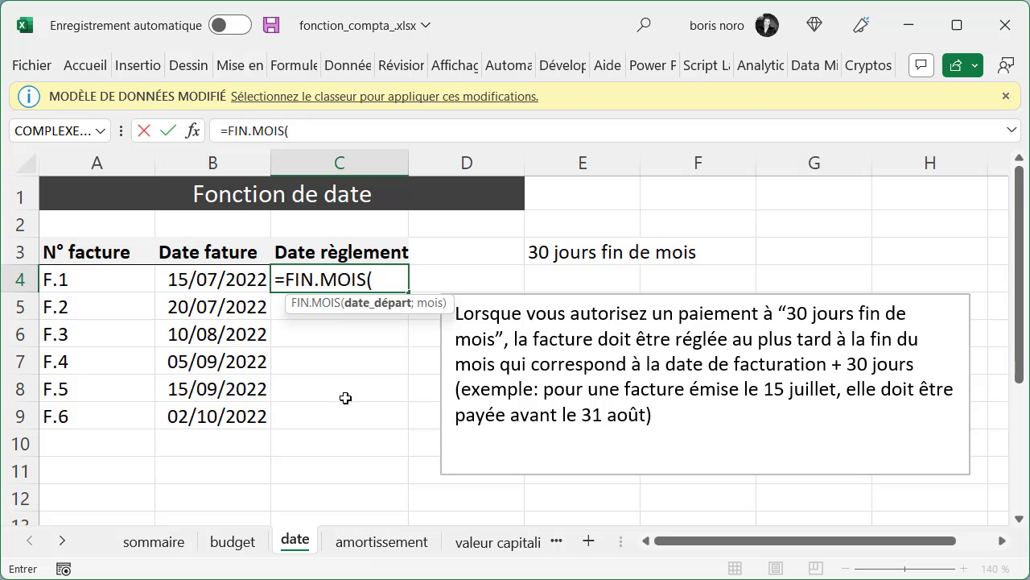
left_click(179, 278)
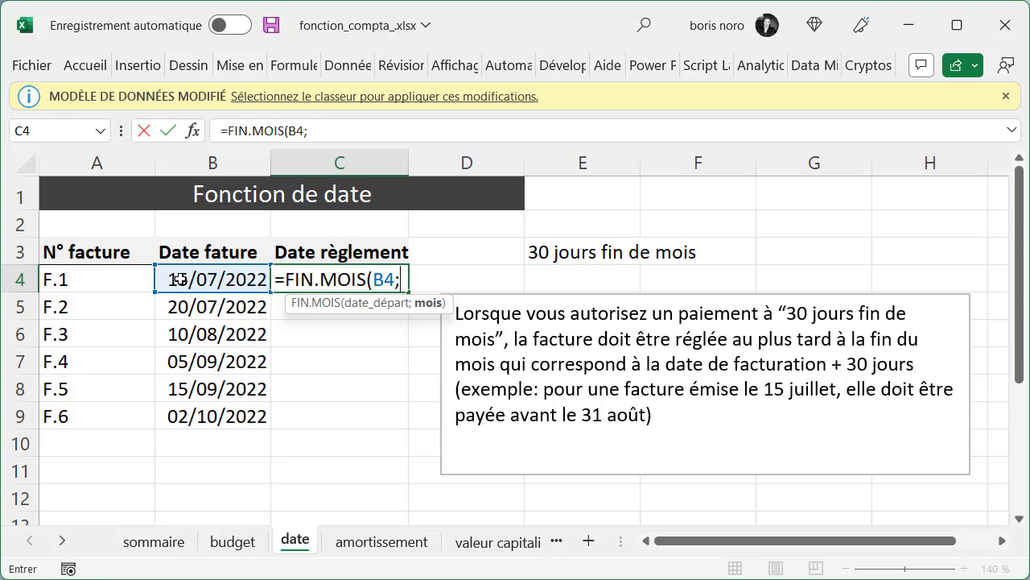
type("1)")
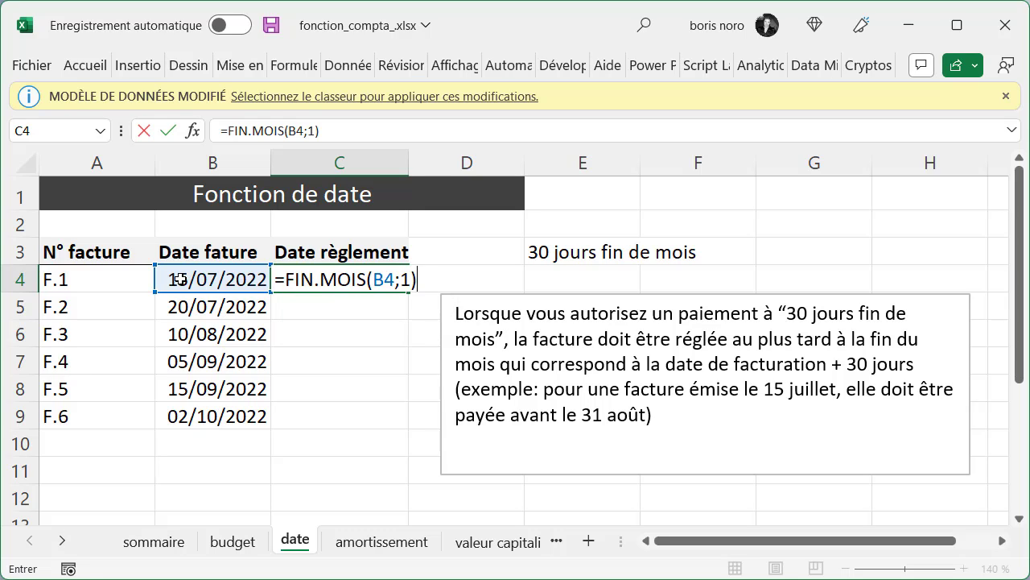
key("Return")
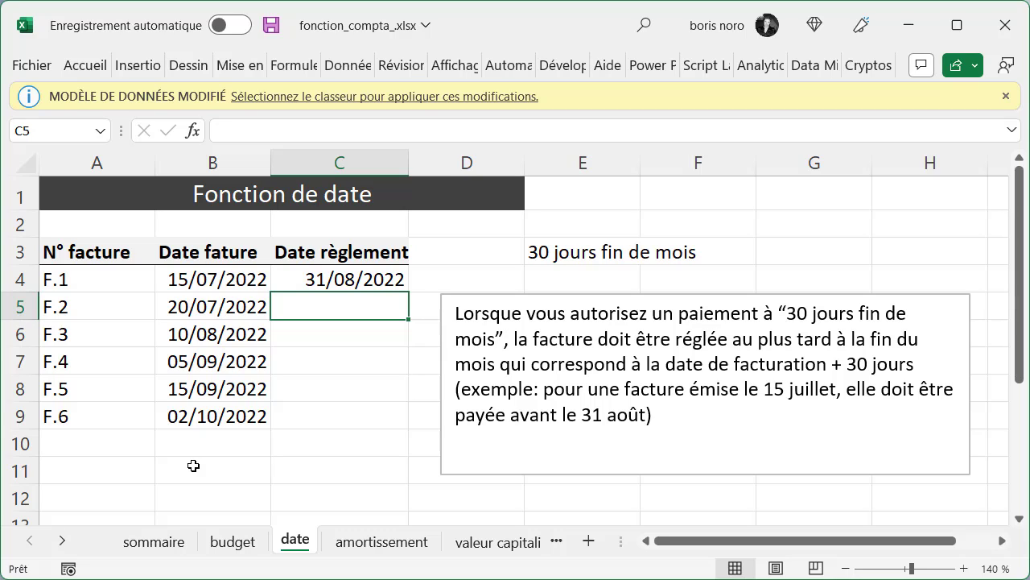
Fill the payment-date formula down to C9, then go to the amortissement sheet.
left_click(378, 278)
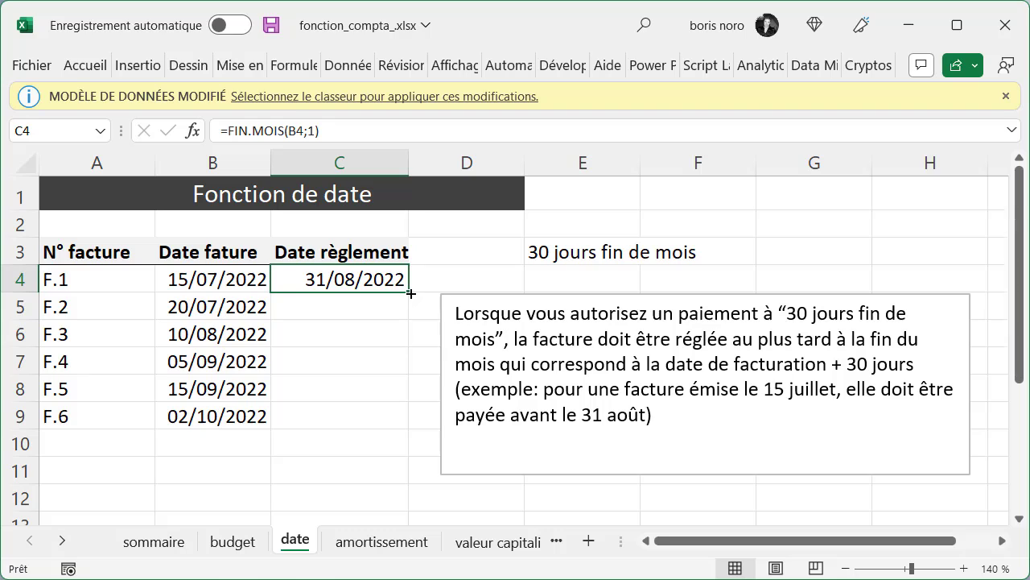
left_click_drag(408, 291, 401, 426)
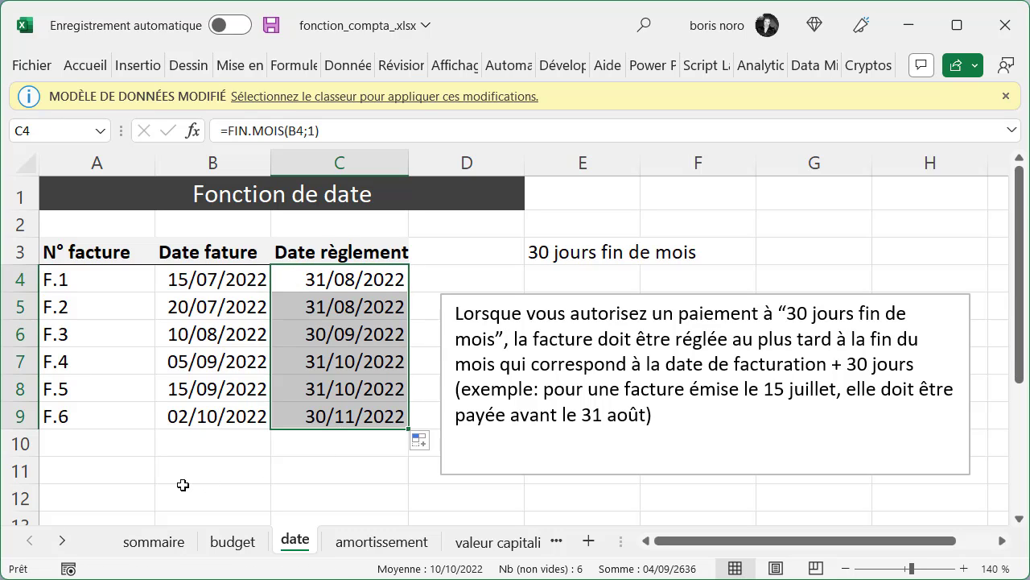
left_click(381, 541)
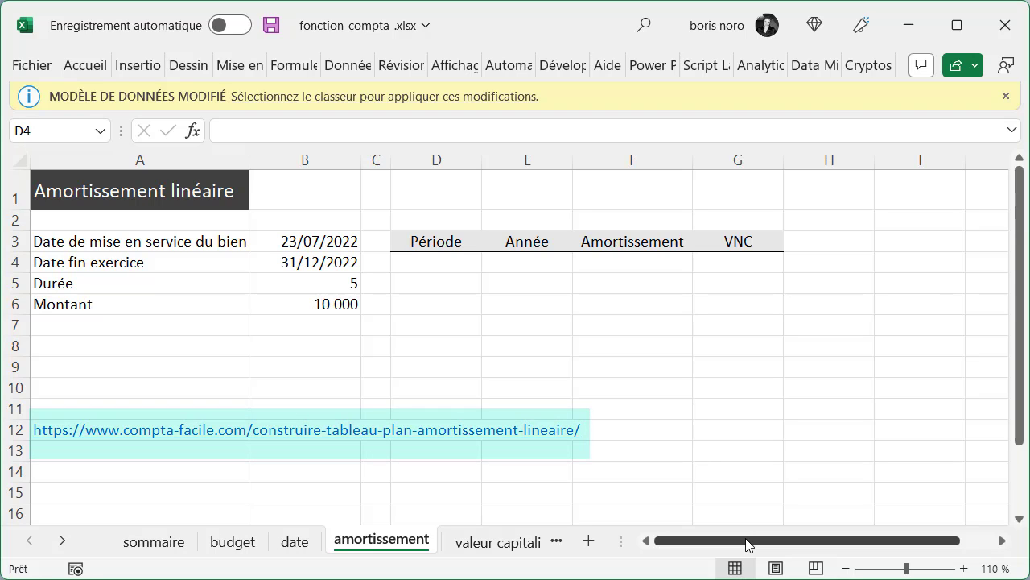
left_click(304, 240)
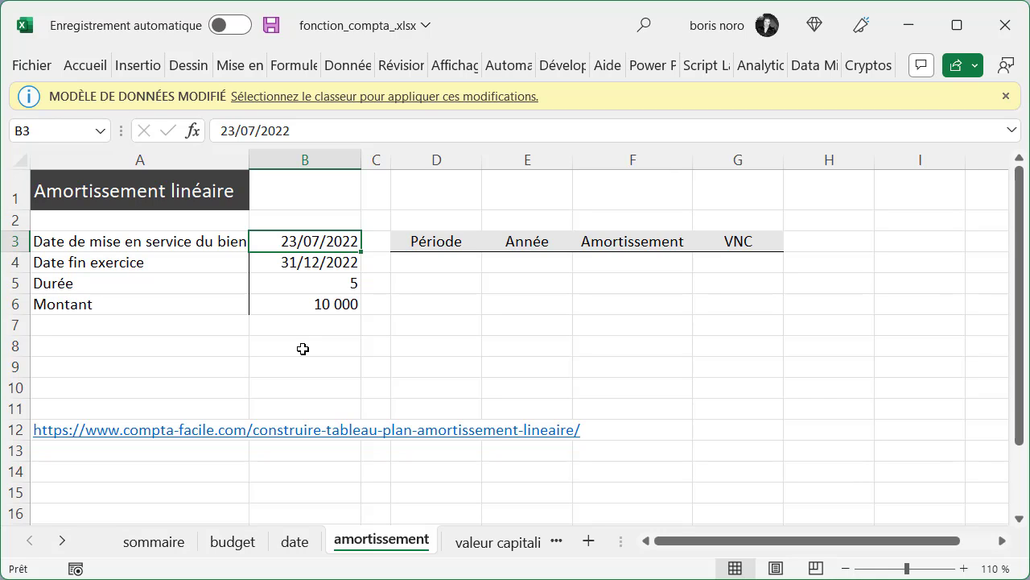
key("Down")
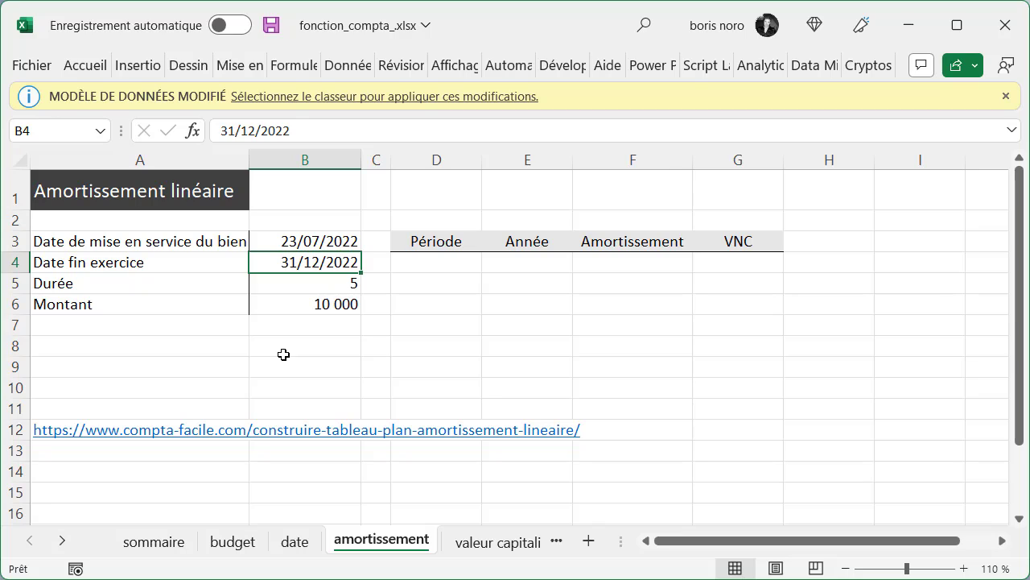
key("Down")
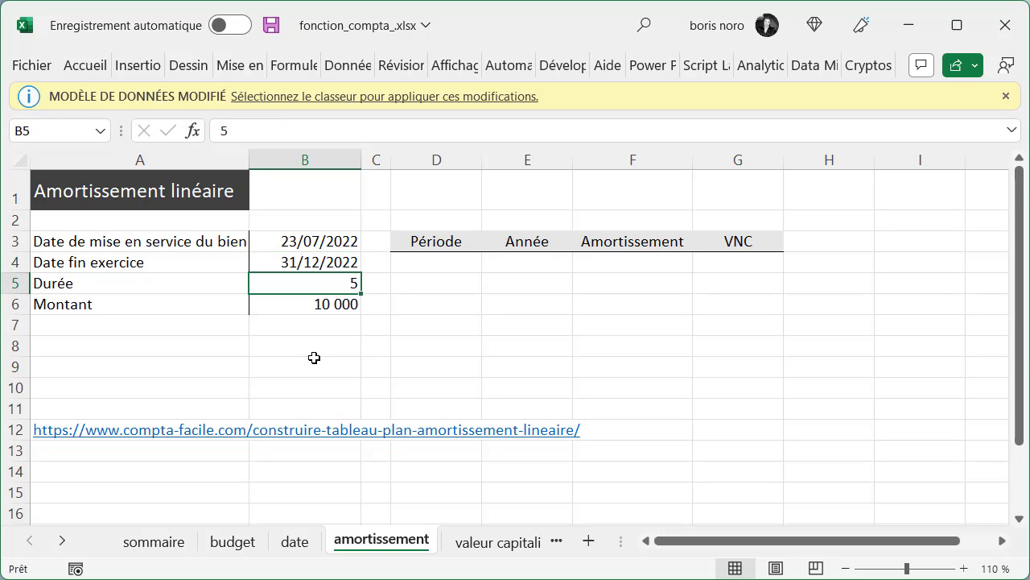
key("Down")
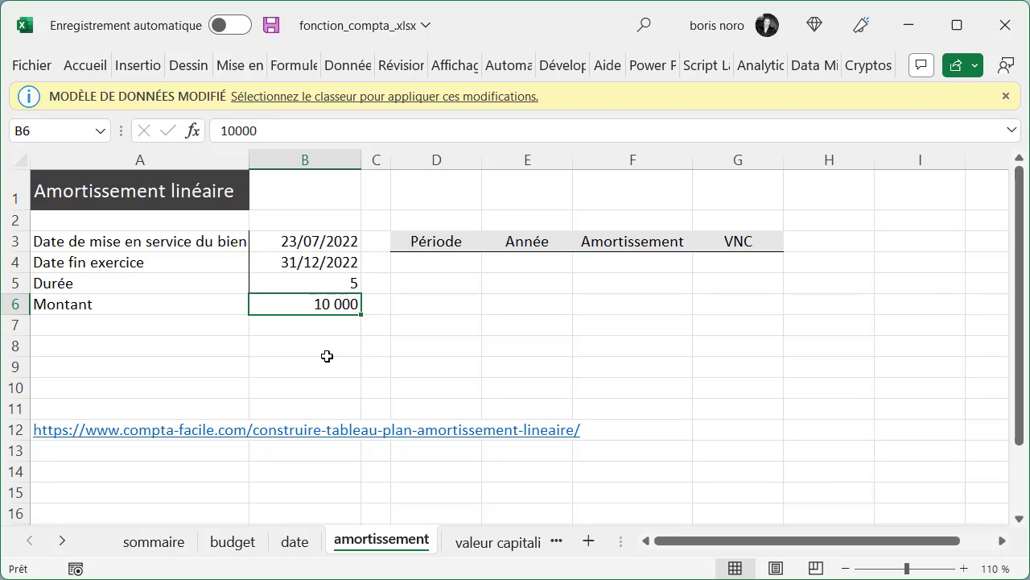
left_click(447, 265)
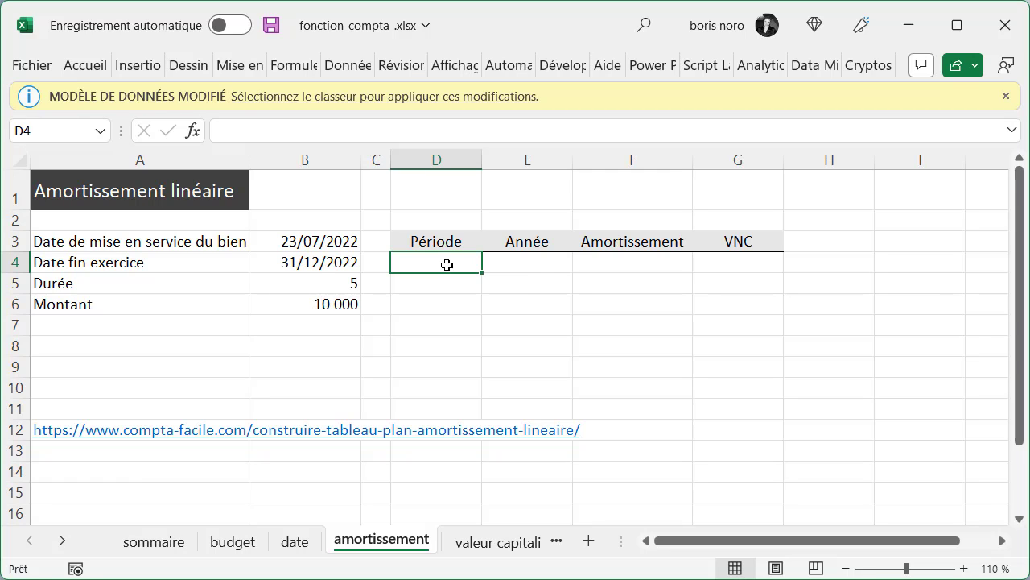
Enter =SEQUENCE(B5+1;;0;1) in D4 so periods 0 to 5 spill down D4:D9.
type("=se")
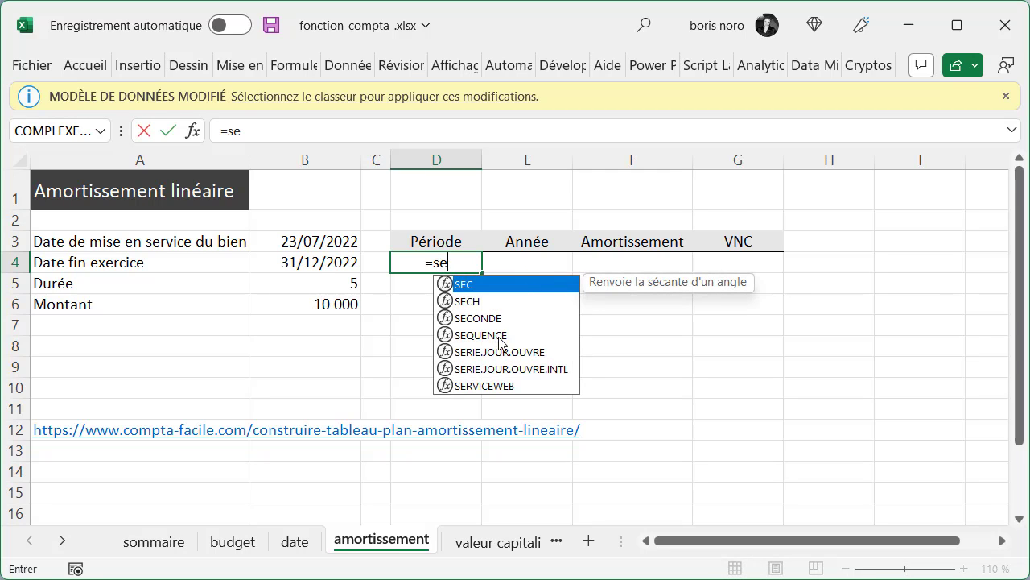
double_click(499, 337)
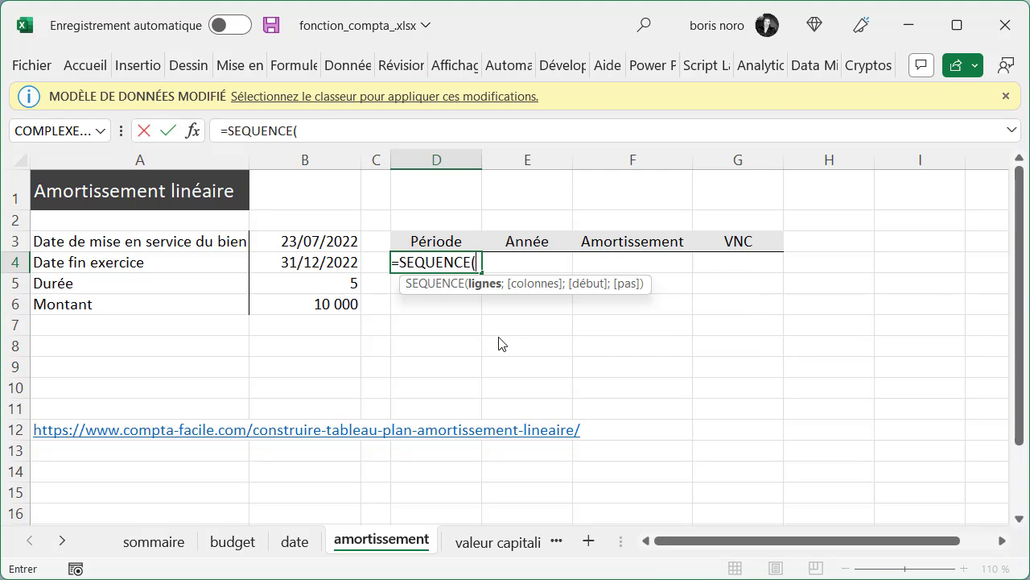
left_click(315, 286)
type("+")
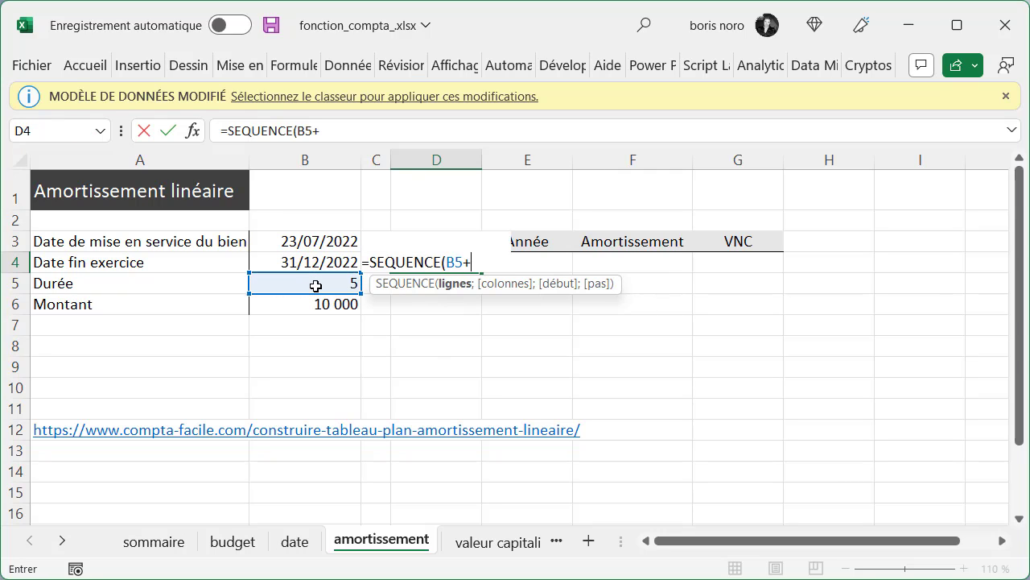
type("1")
type(";")
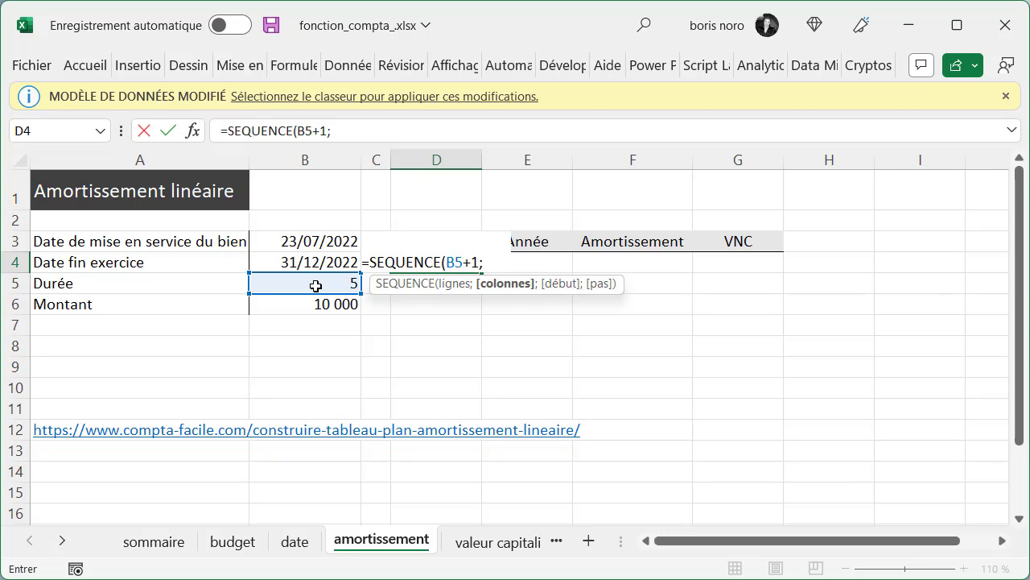
type(";")
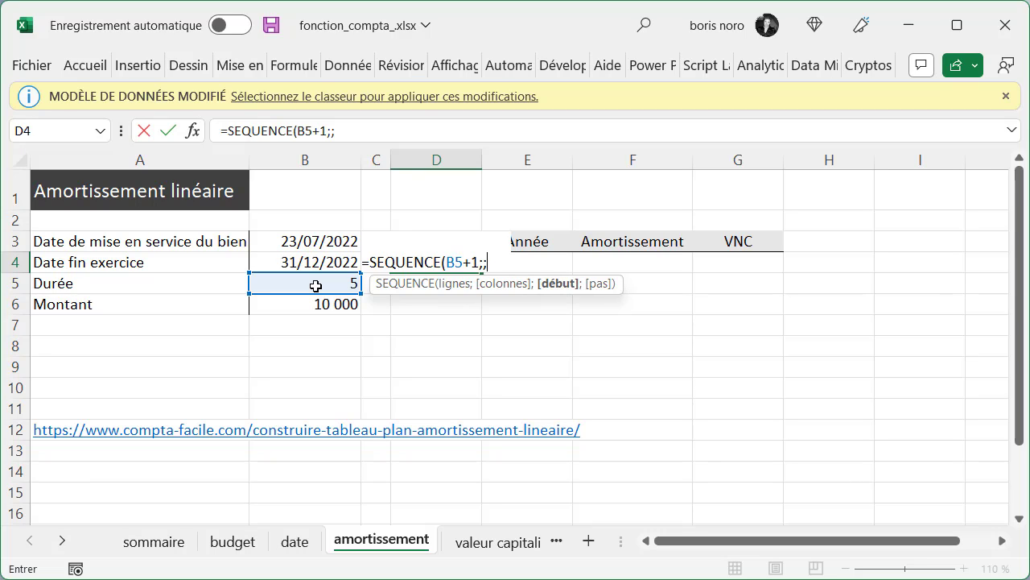
type("0;")
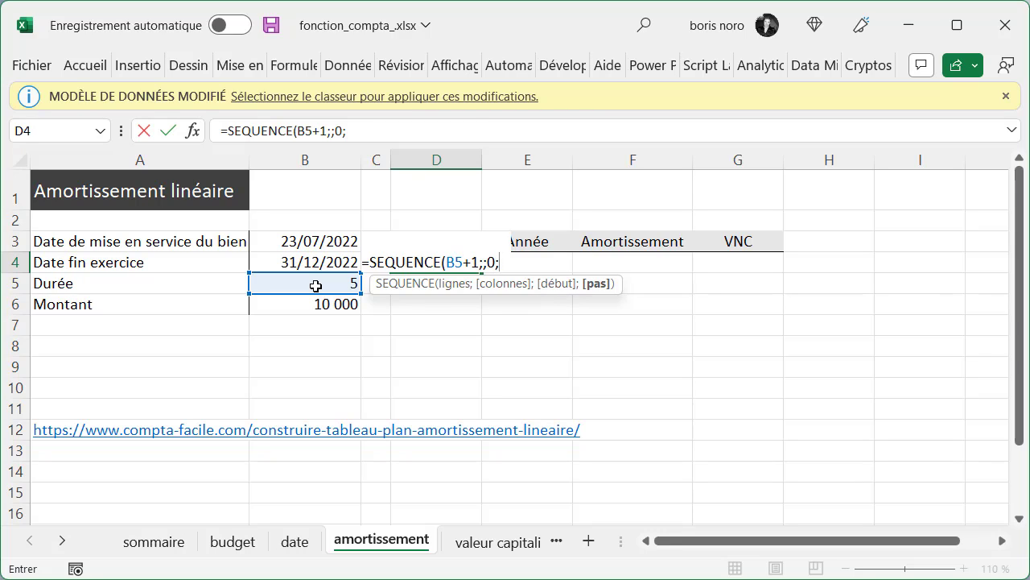
type("1)")
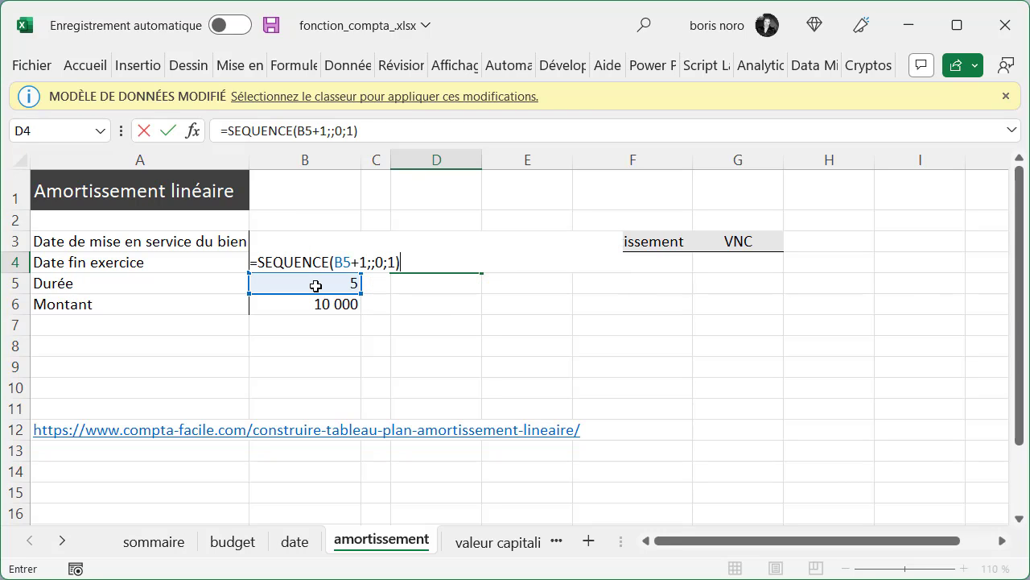
key("Return")
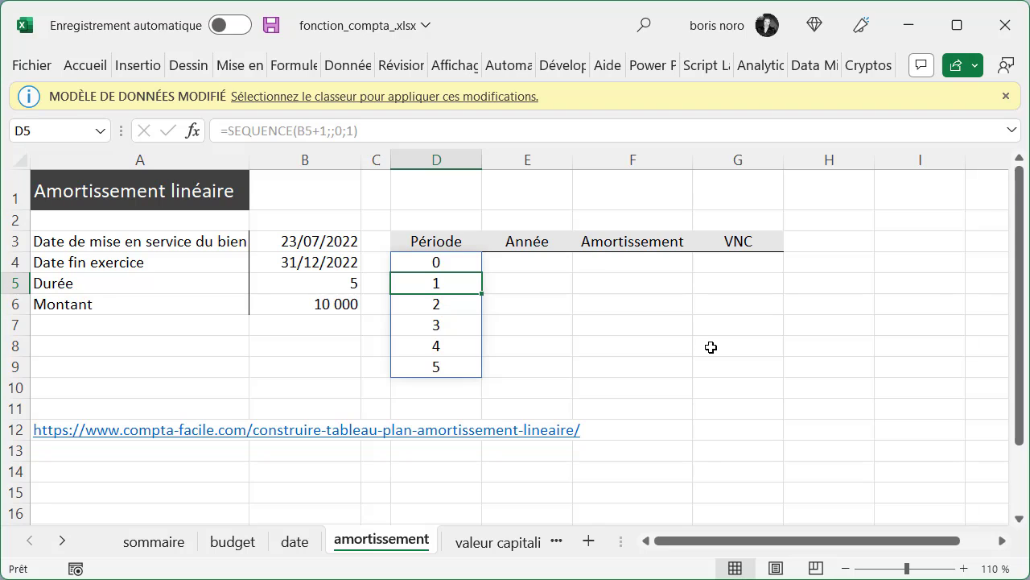
Enter the year formula =ANNEE(B$3)+D4 in E4.
key("Up")
key("Right")
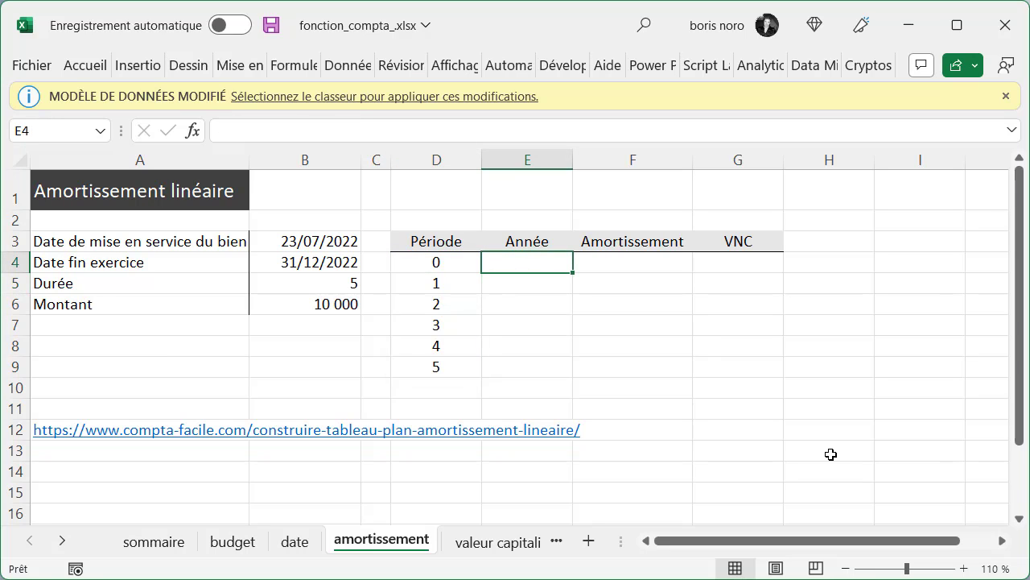
type("=")
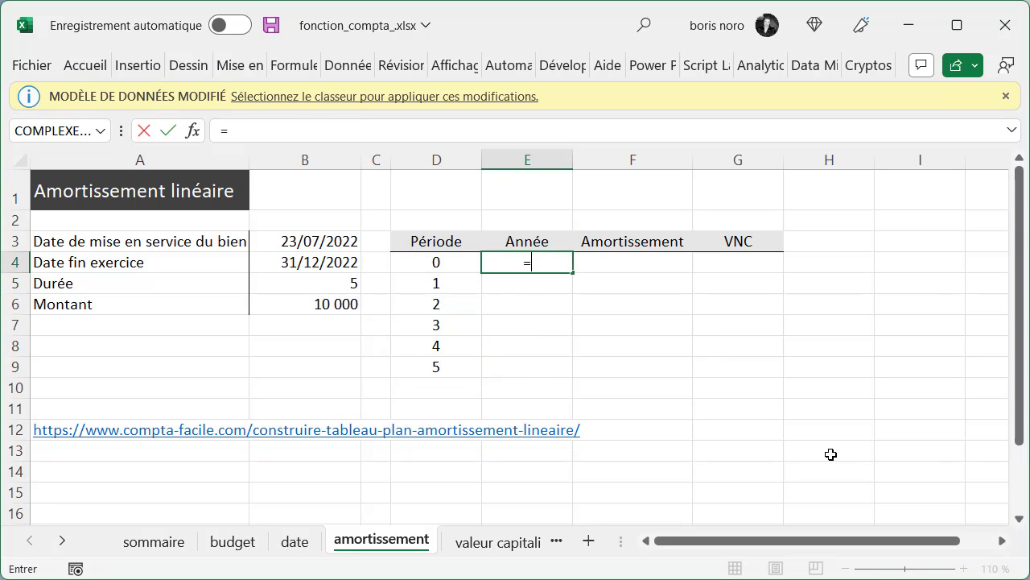
type("ann")
key("Tab")
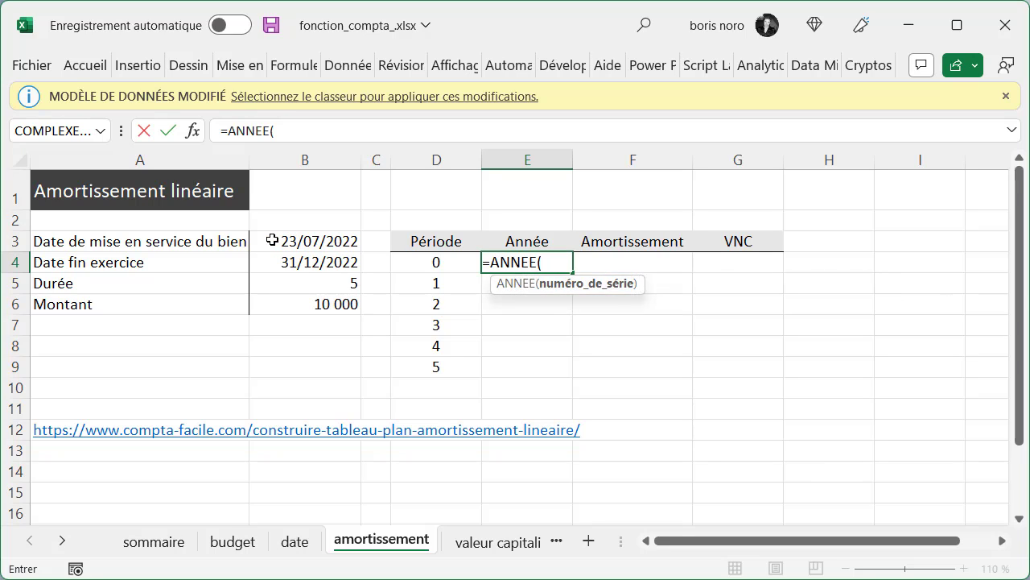
left_click(272, 240)
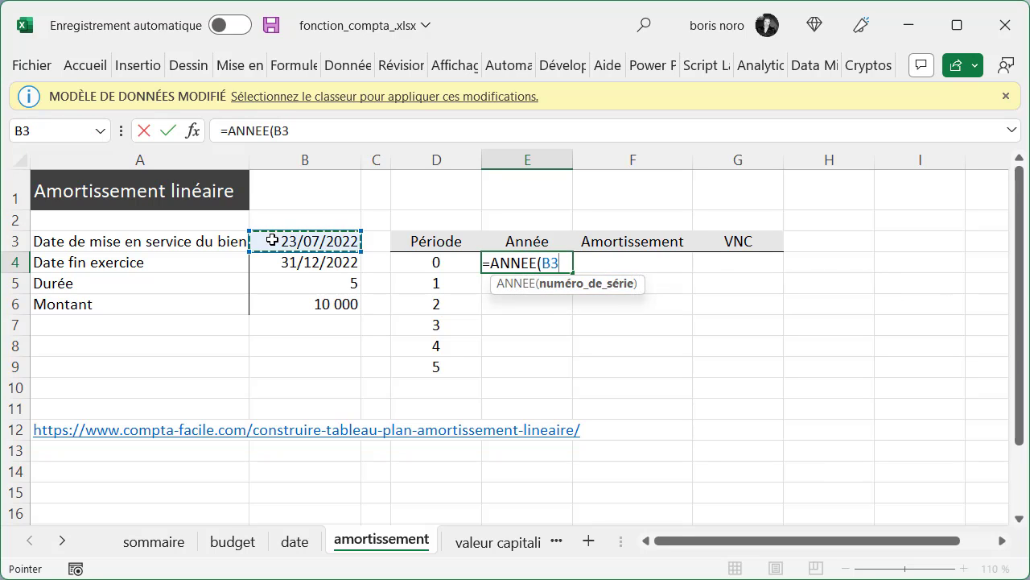
left_click(552, 264)
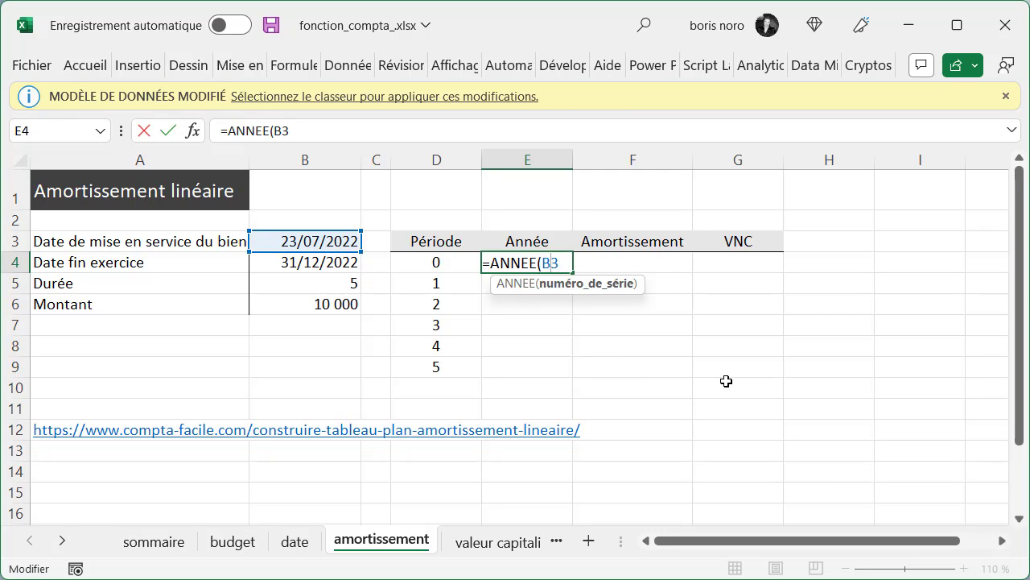
type("$")
key("Right")
type(")")
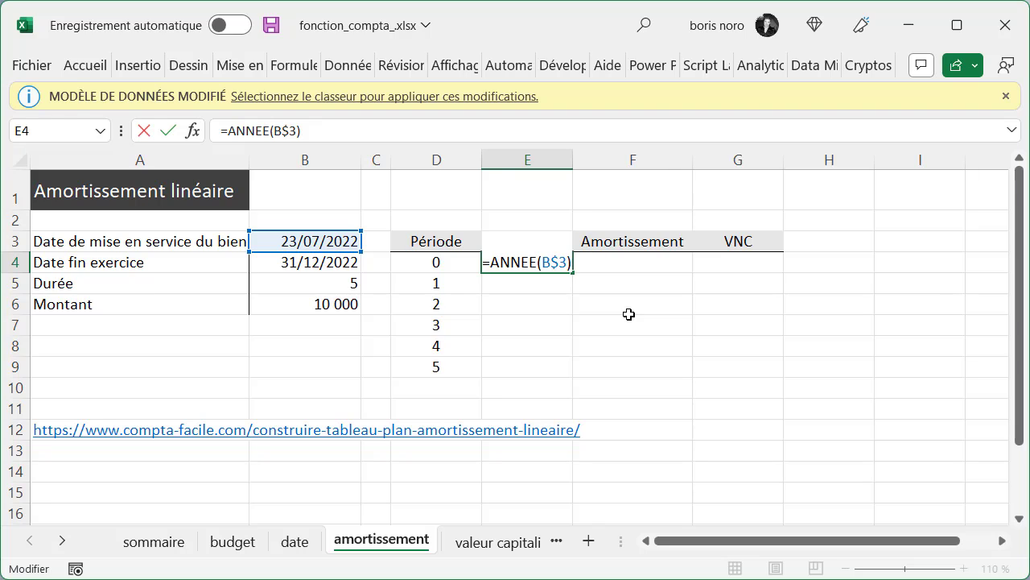
type("+")
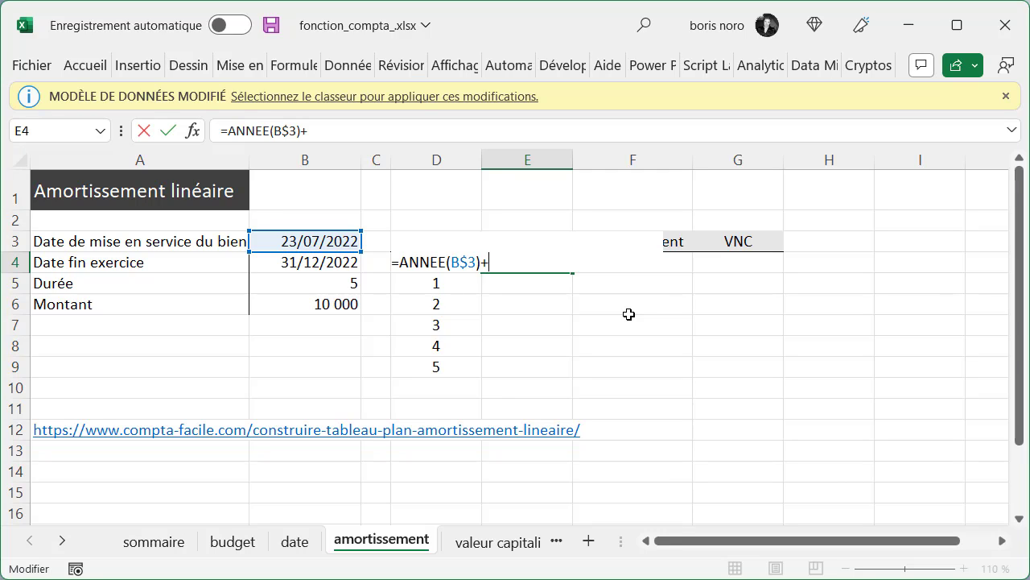
type("d4")
key("Return")
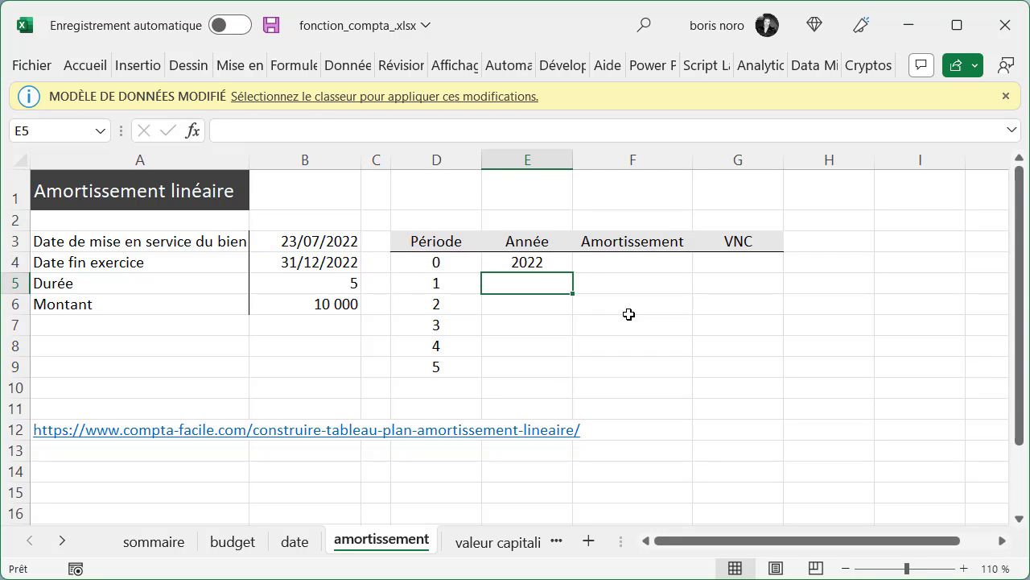
Fill the E4 year formula down to E9, listing 2022 to 2027.
left_click(557, 261)
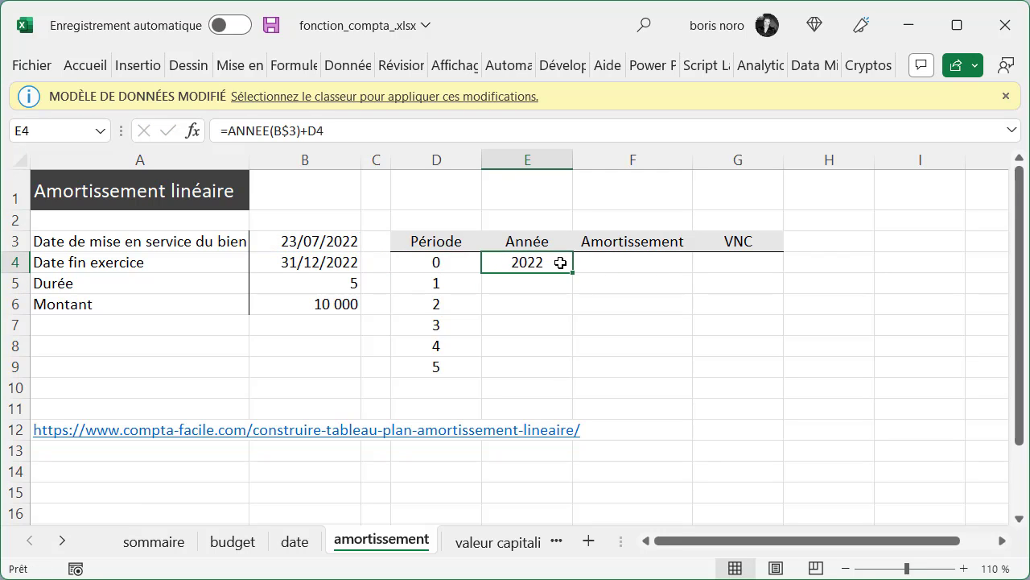
left_click_drag(573, 273, 566, 374)
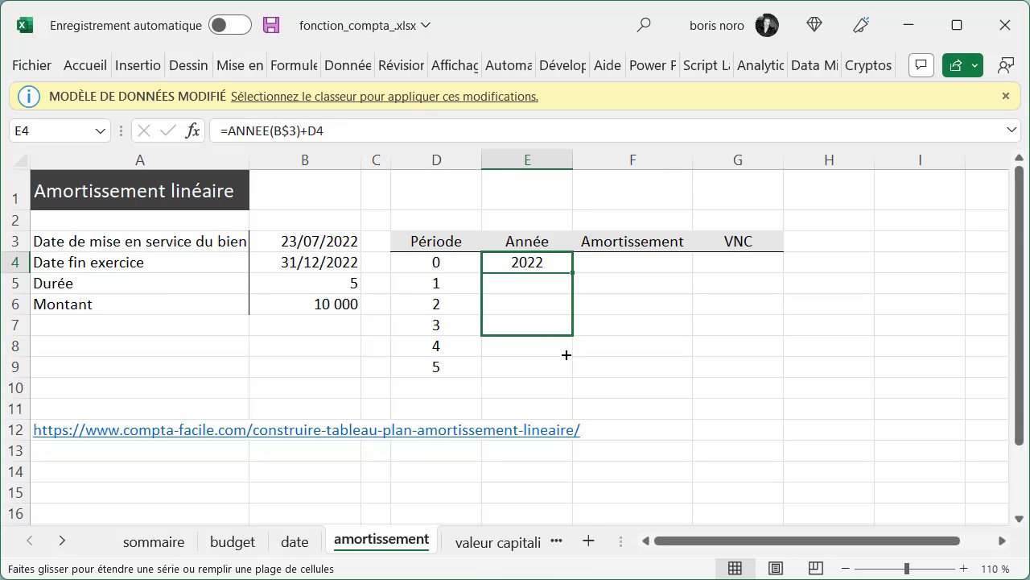
left_click(731, 353)
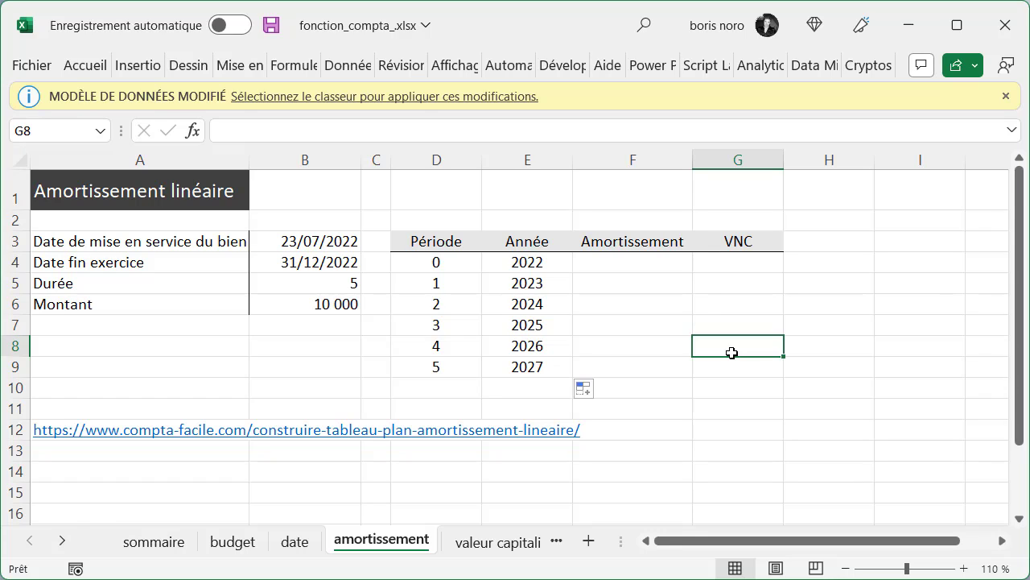
key("Left")
key("Up")
key("Up")
key("Up")
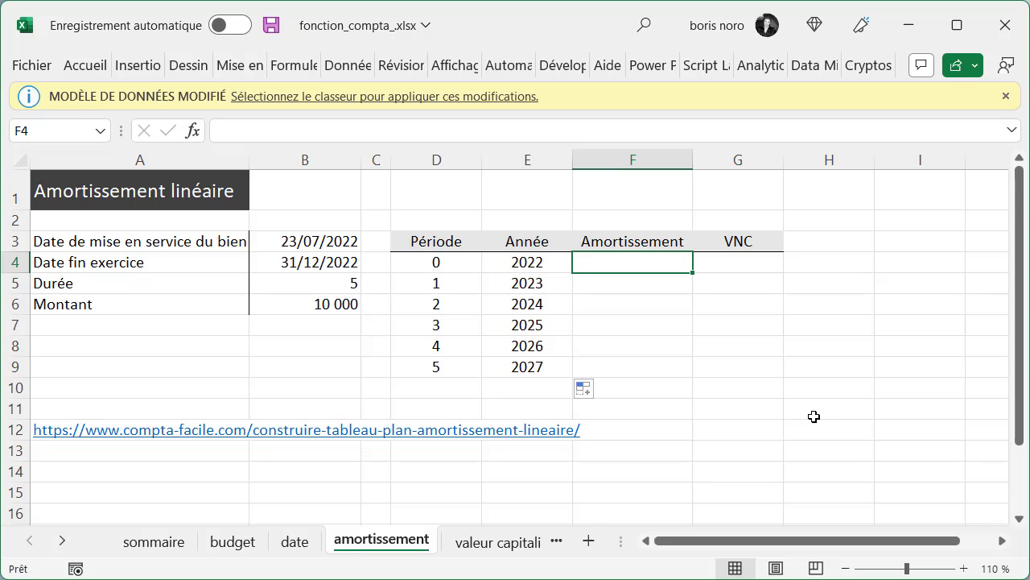
Start an AMORLINC formula in F4 with cost B6 and purchase date B3.
type("=am")
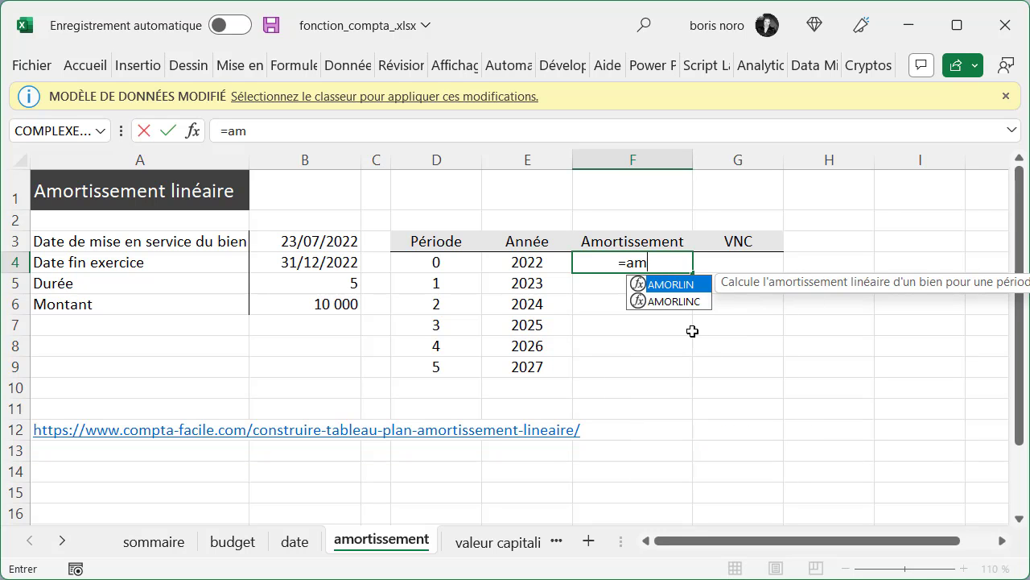
key("Down")
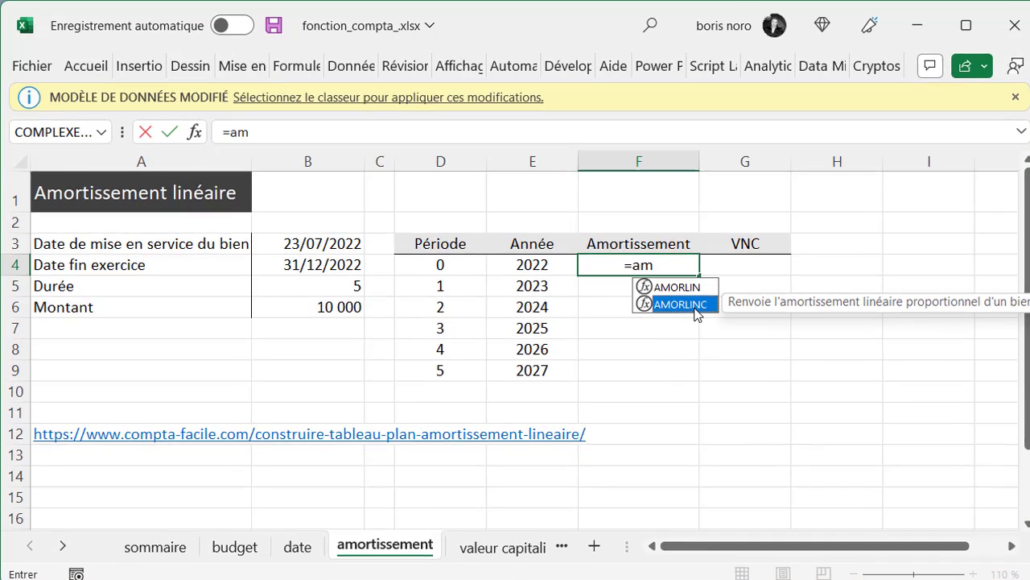
key("Tab")
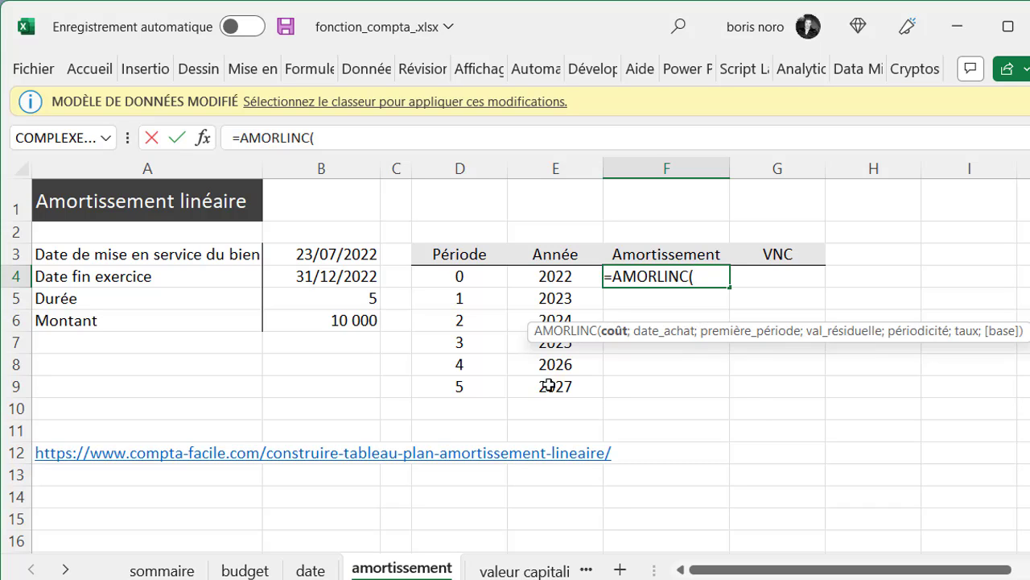
left_click(344, 321)
type(";")
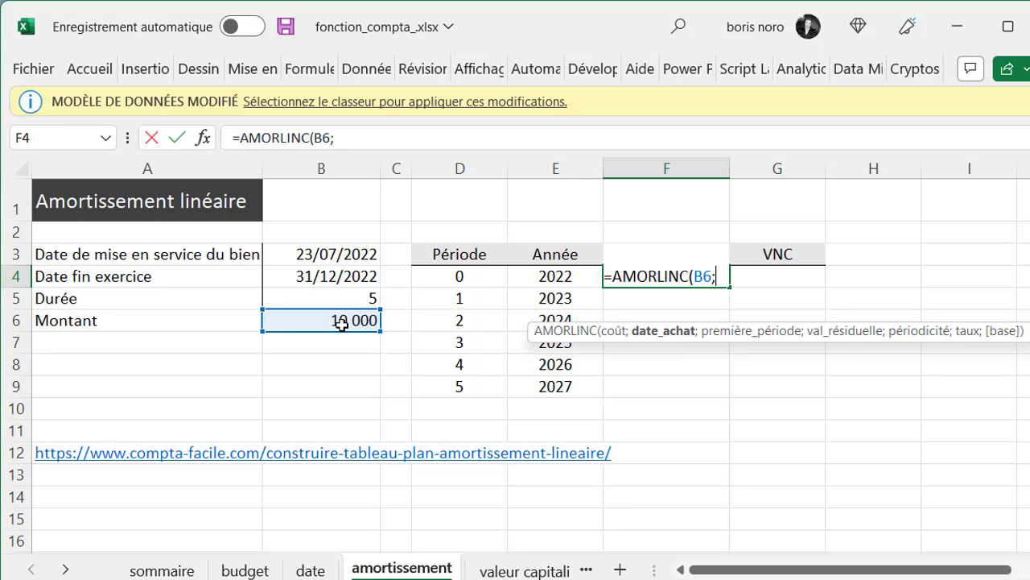
left_click(321, 256)
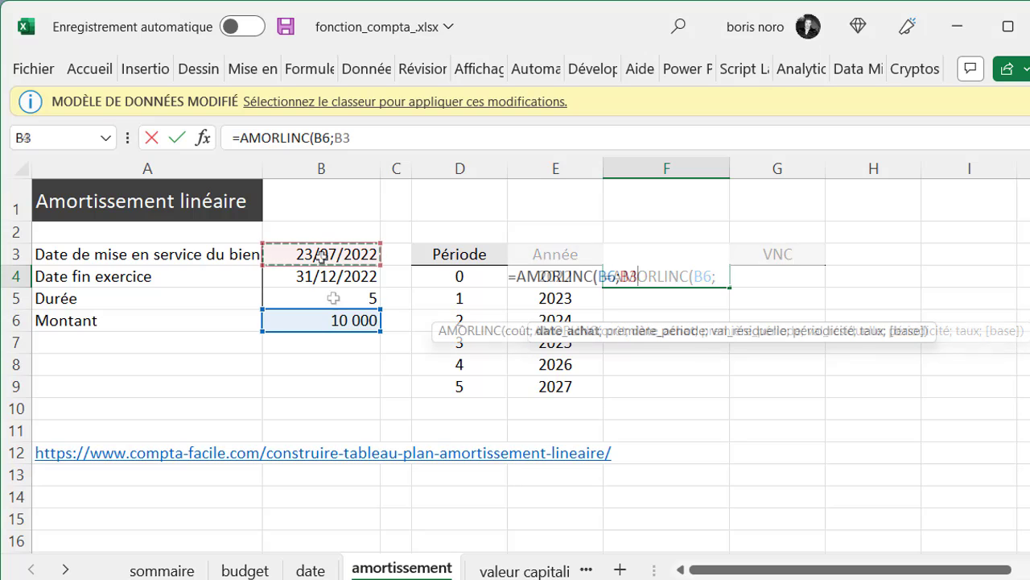
type(";")
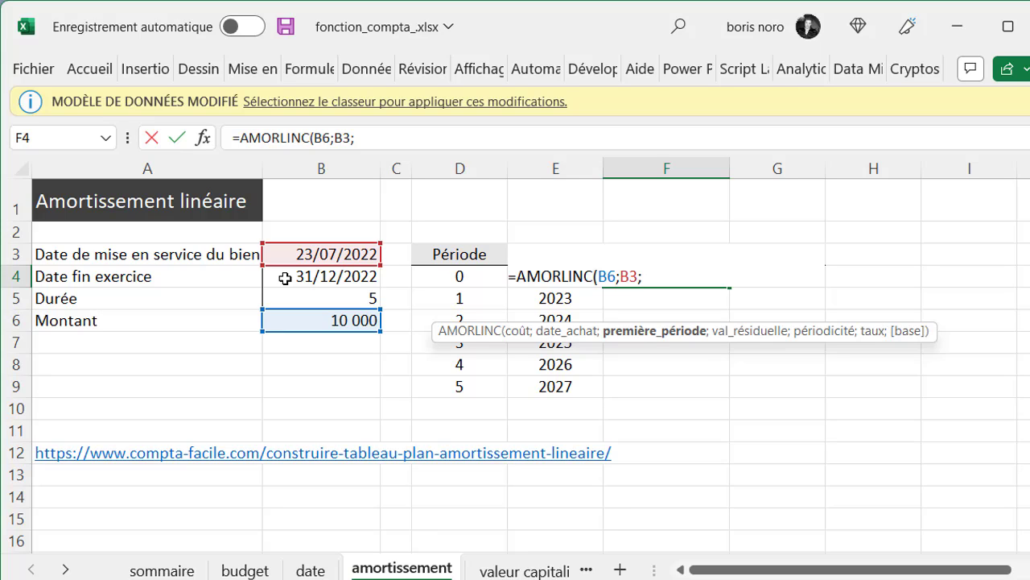
Add year-end date B4, residual value 0, period D4 and rate 1/B5 to the AMORLINC formula.
left_click(285, 278)
type(";")
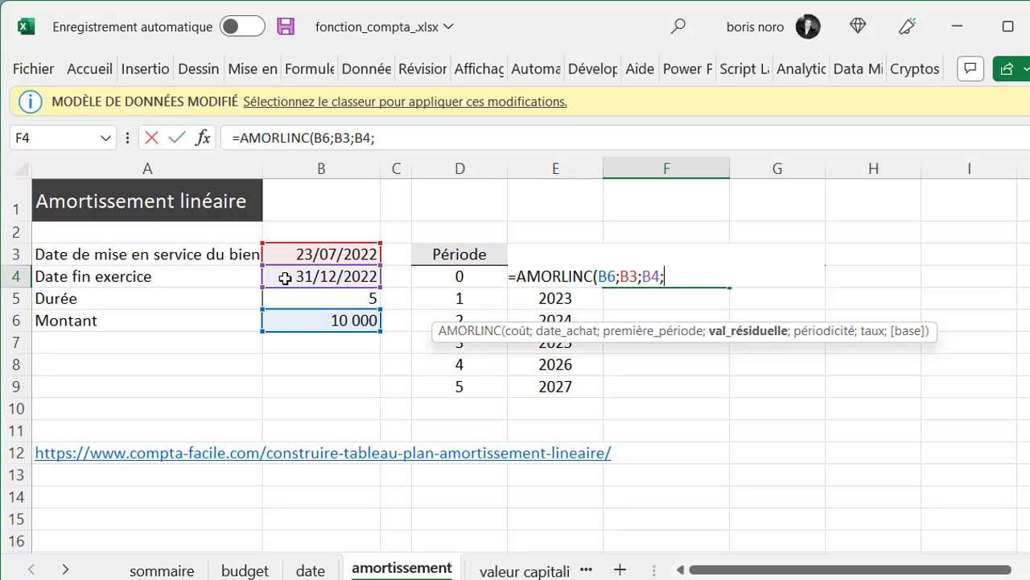
type("0;")
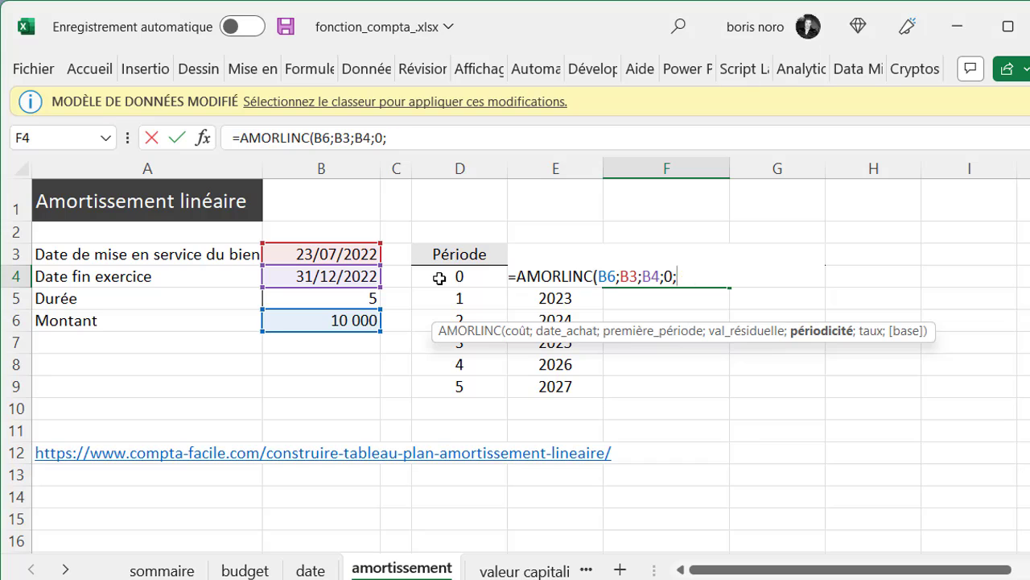
left_click(439, 278)
type(";")
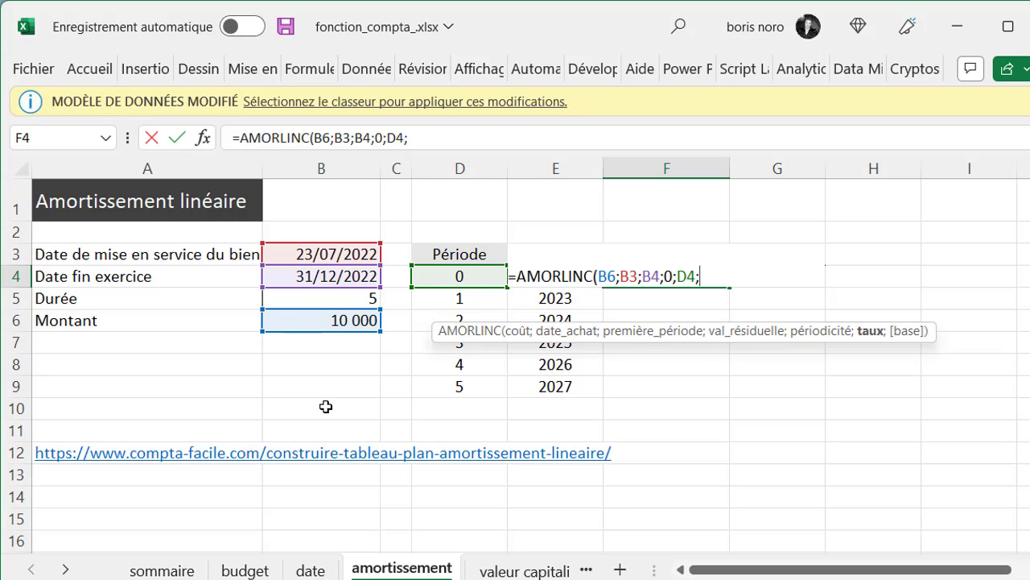
type("(1")
type("/")
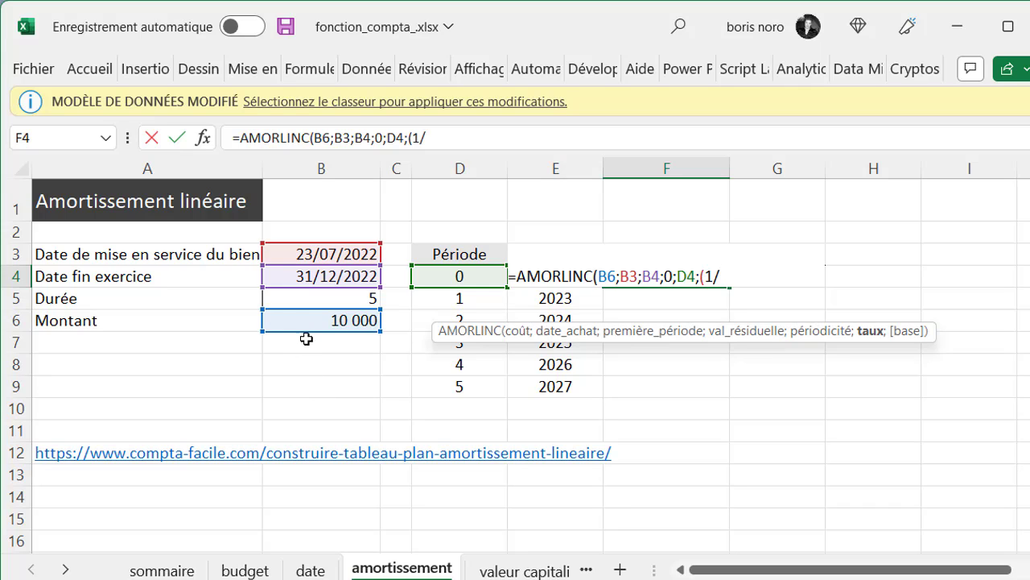
left_click(317, 299)
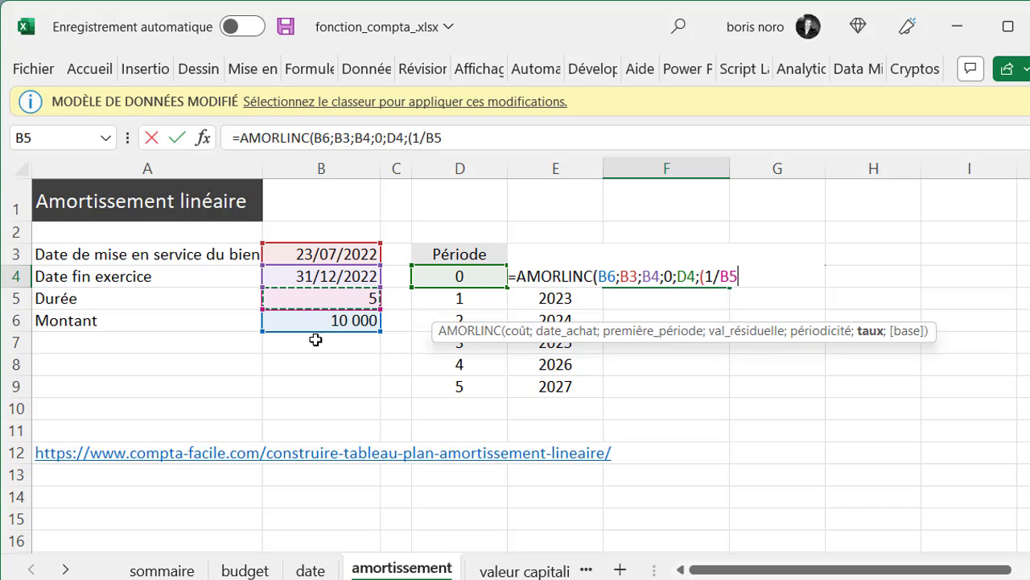
type(")")
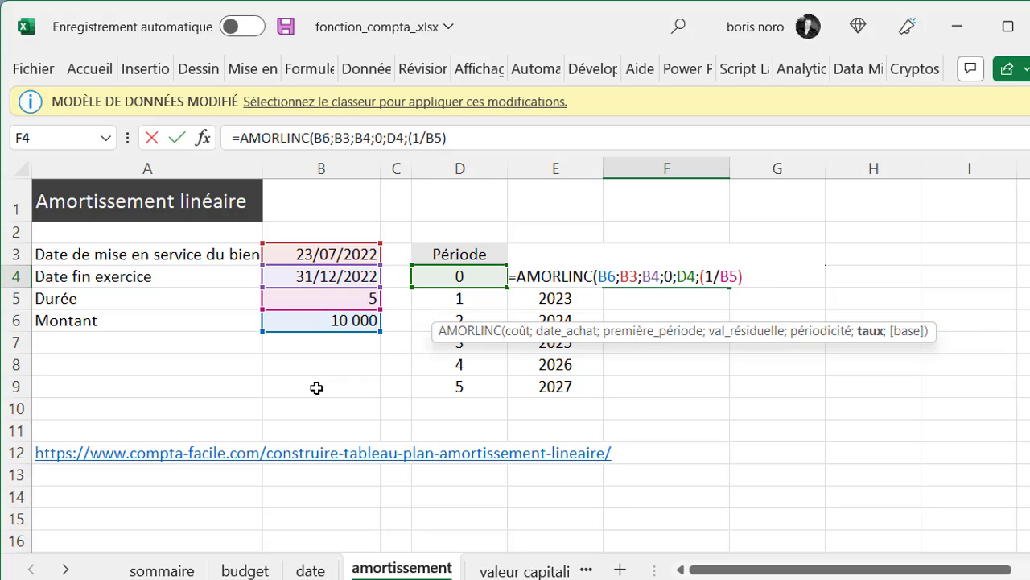
type(")")
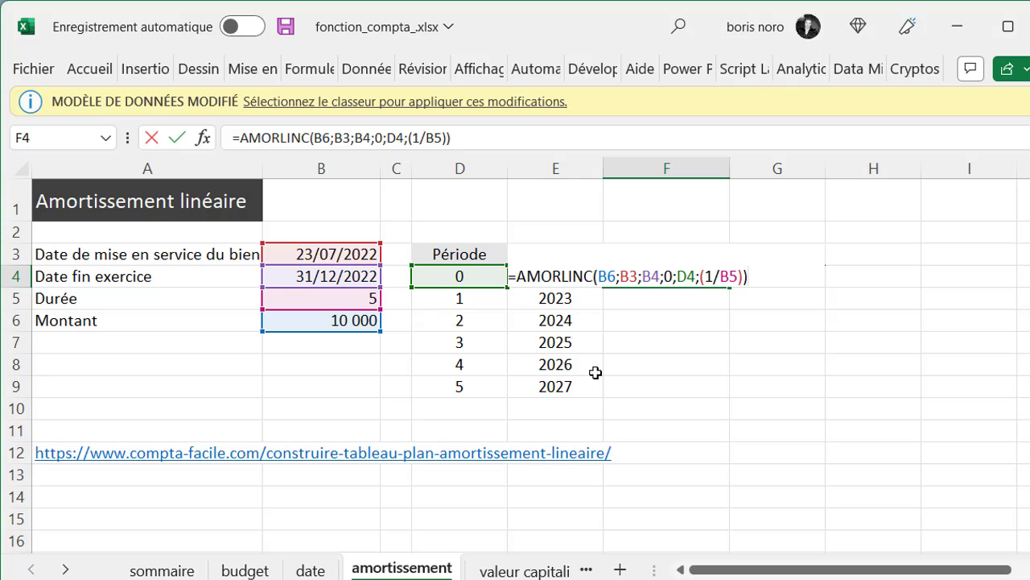
Change the references to B$6, B$3, B$4 and B$5 and commit F4, giving 877,78.
left_click(612, 277)
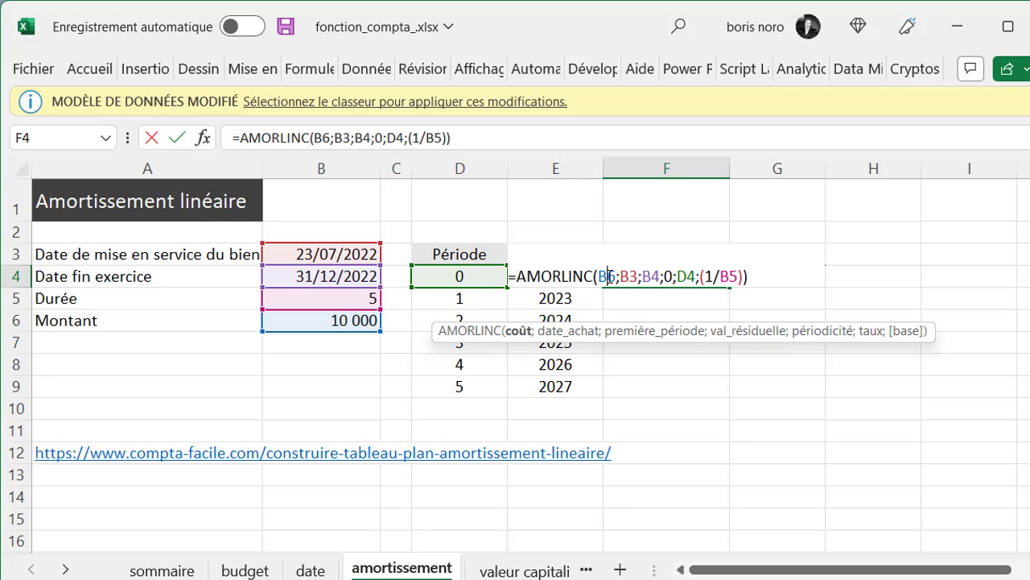
key("F4")
key("F4")
left_click(640, 278)
key("F4")
key("F4")
left_click(669, 277)
key("F4")
key("F4")
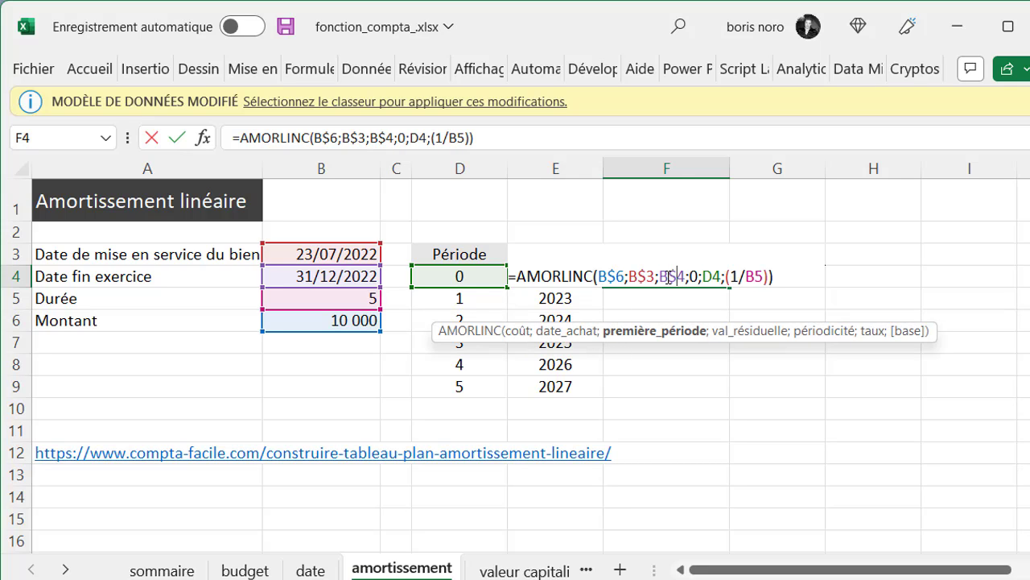
left_click(753, 276)
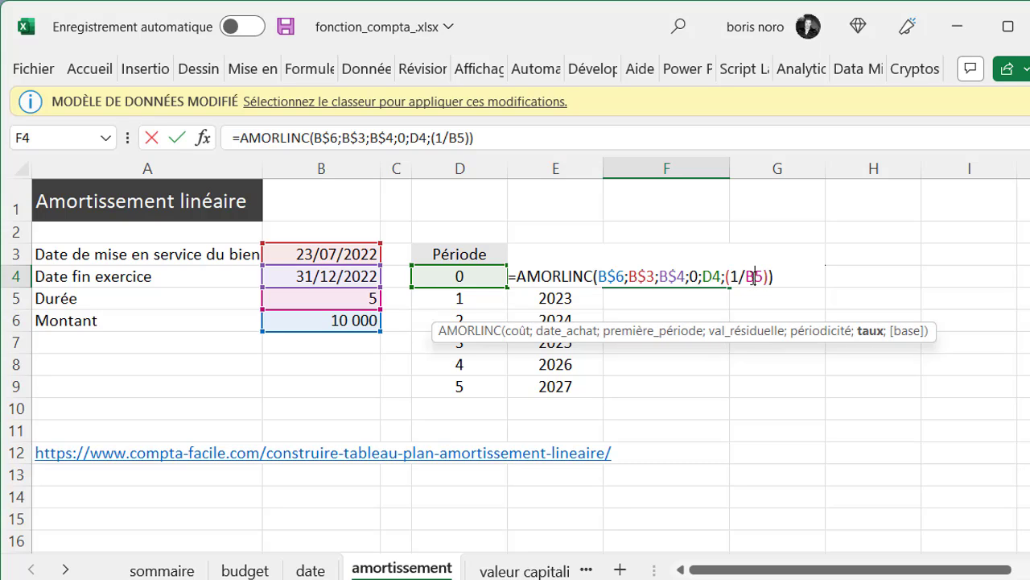
key("F4")
key("F4")
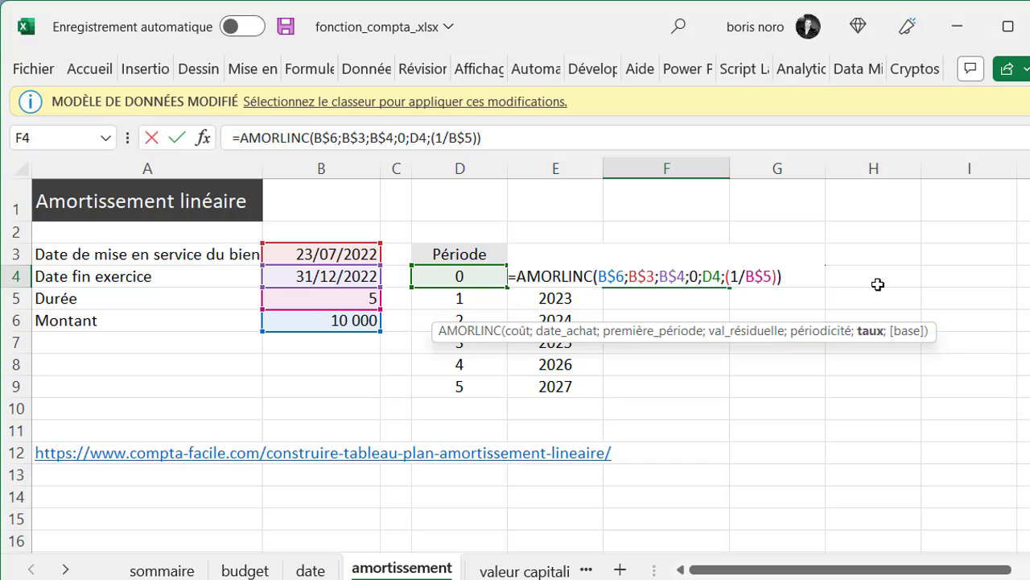
key("Return")
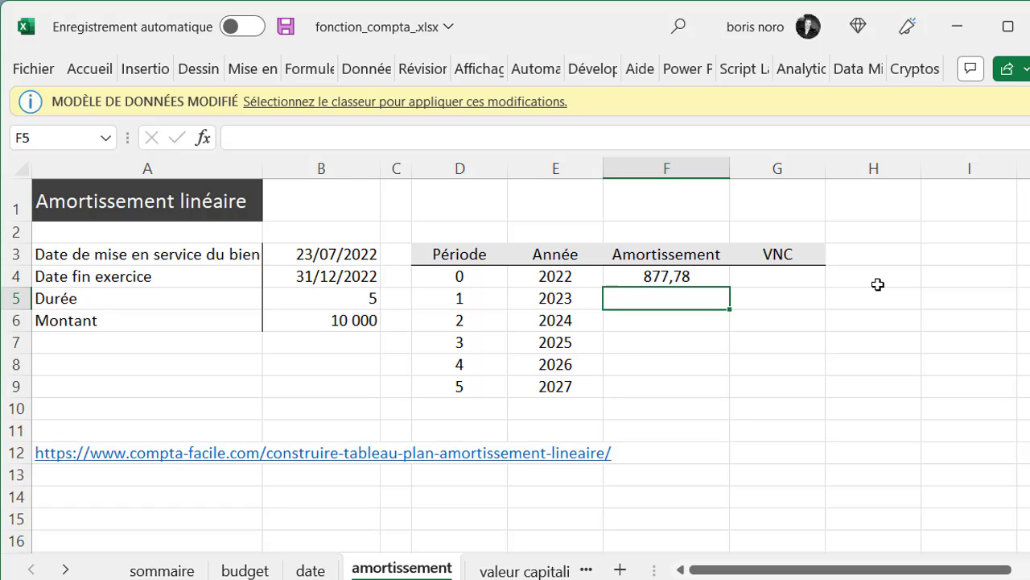
Copy the AMORLINC formula down to F9: 877,78, four years of 2 000,00, then 1 122,22.
left_click(690, 280)
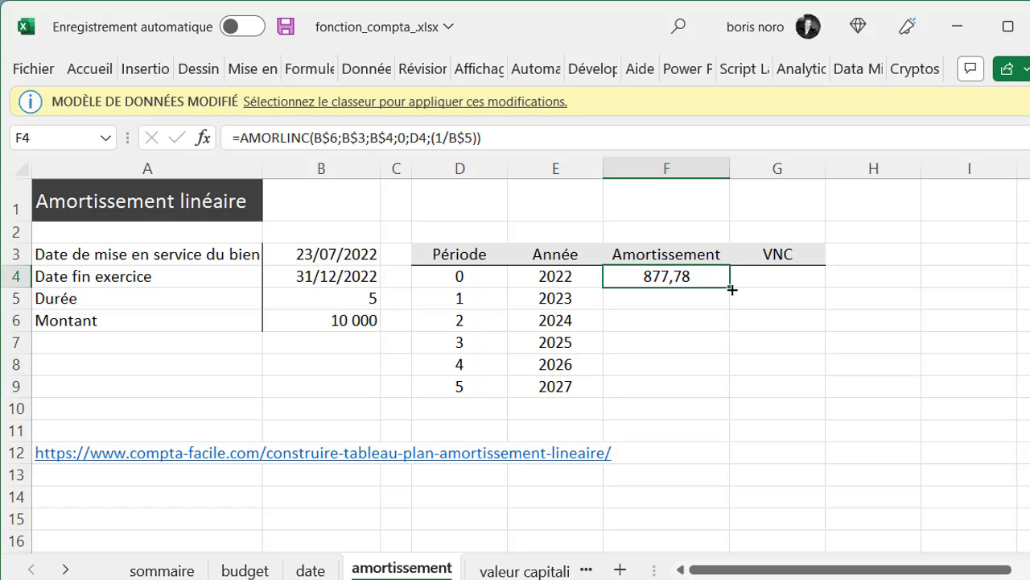
left_click_drag(732, 289, 720, 400)
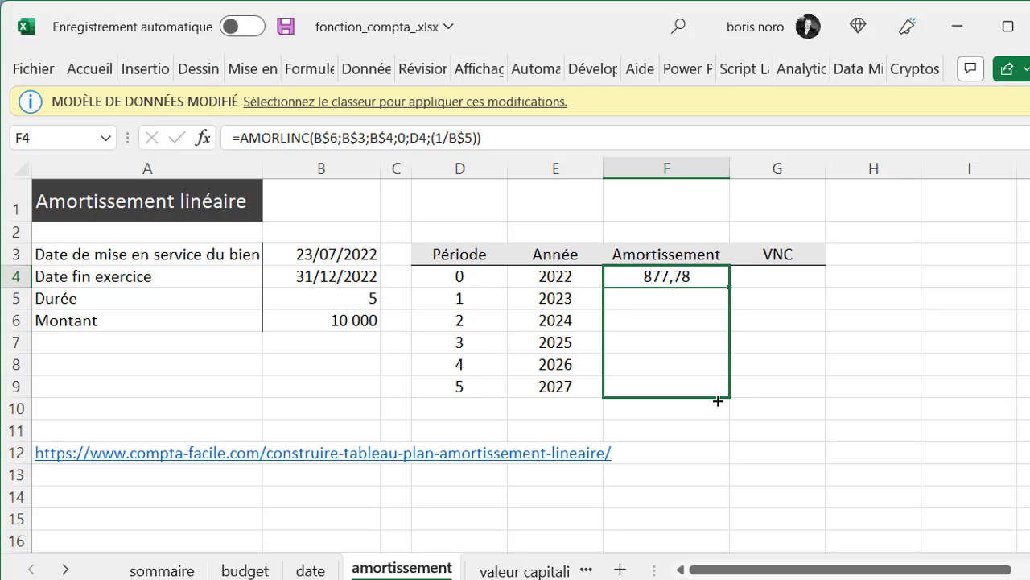
left_click(922, 374)
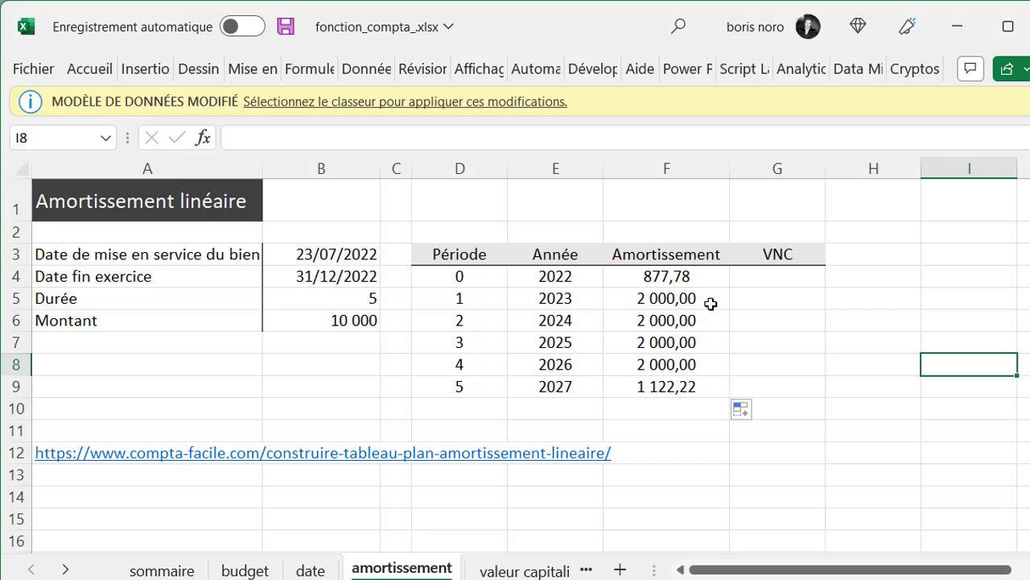
left_click(704, 276)
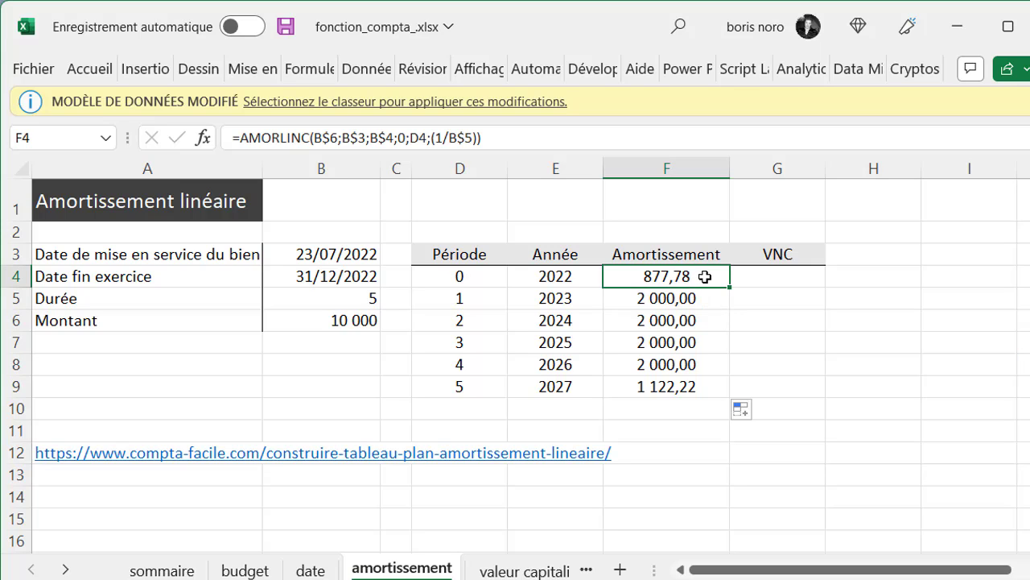
left_click(687, 386, "ctrl")
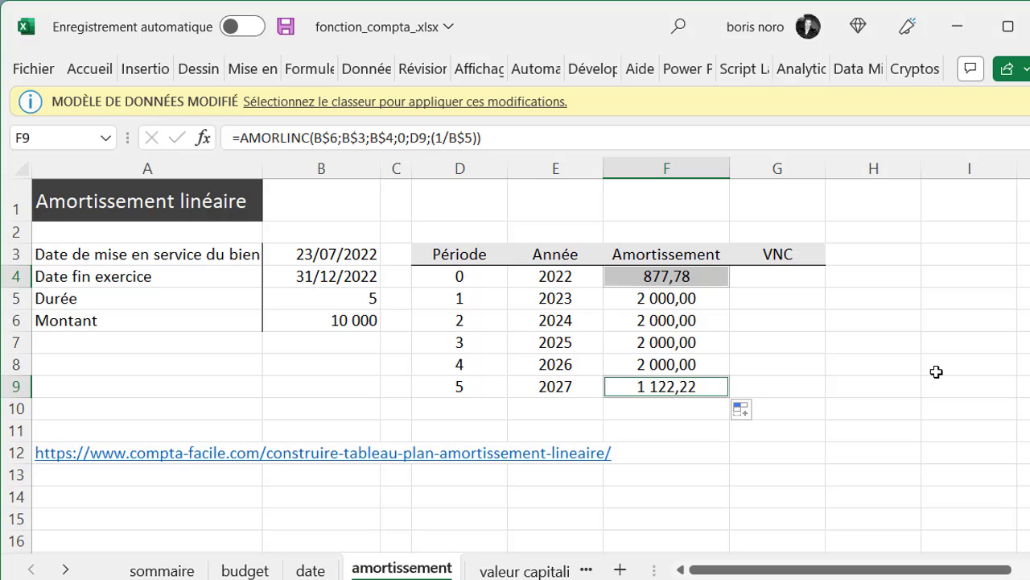
left_click(788, 280)
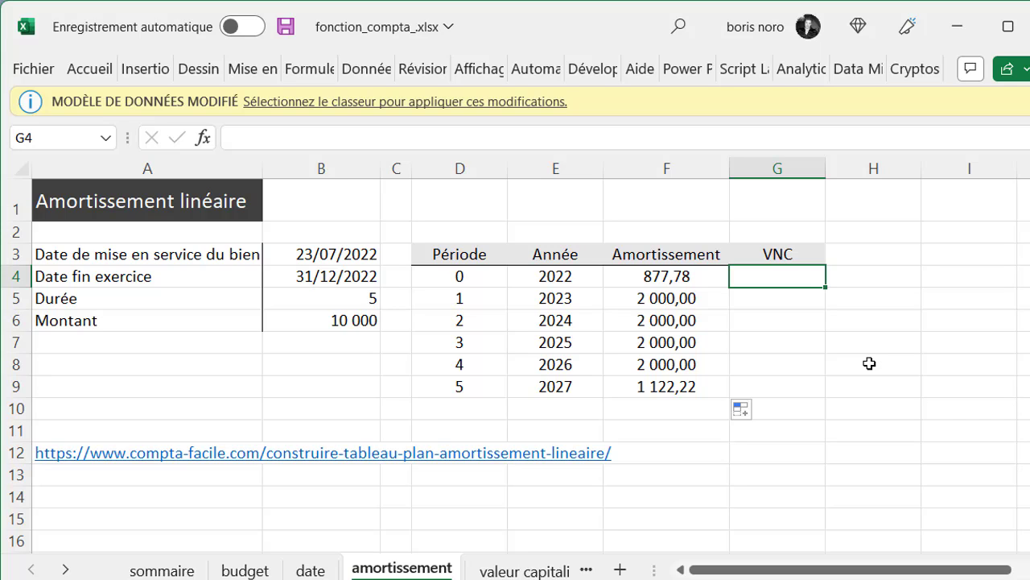
Enter the first book value =B6-F4 in G4.
type("=")
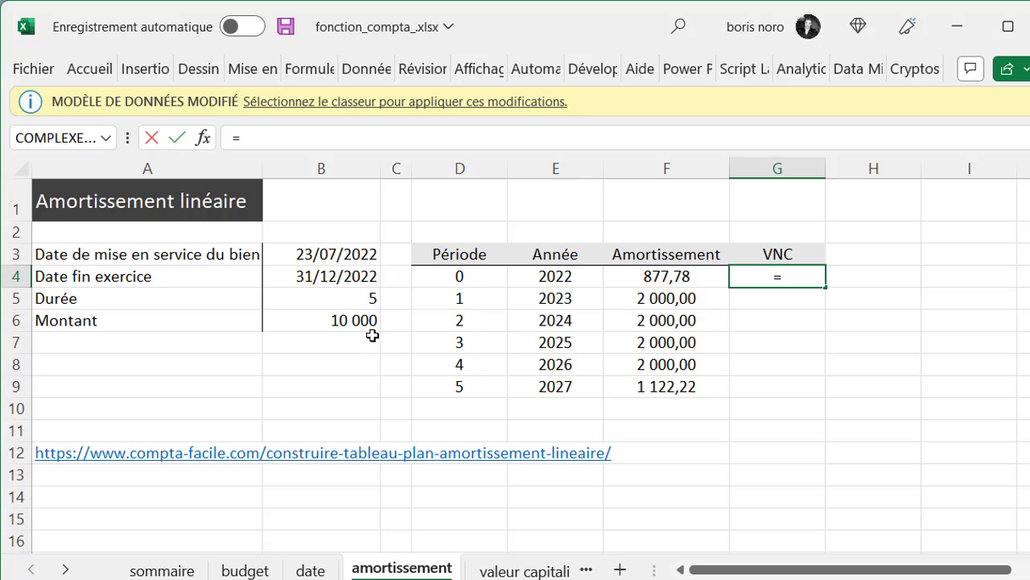
left_click(343, 321)
type("-")
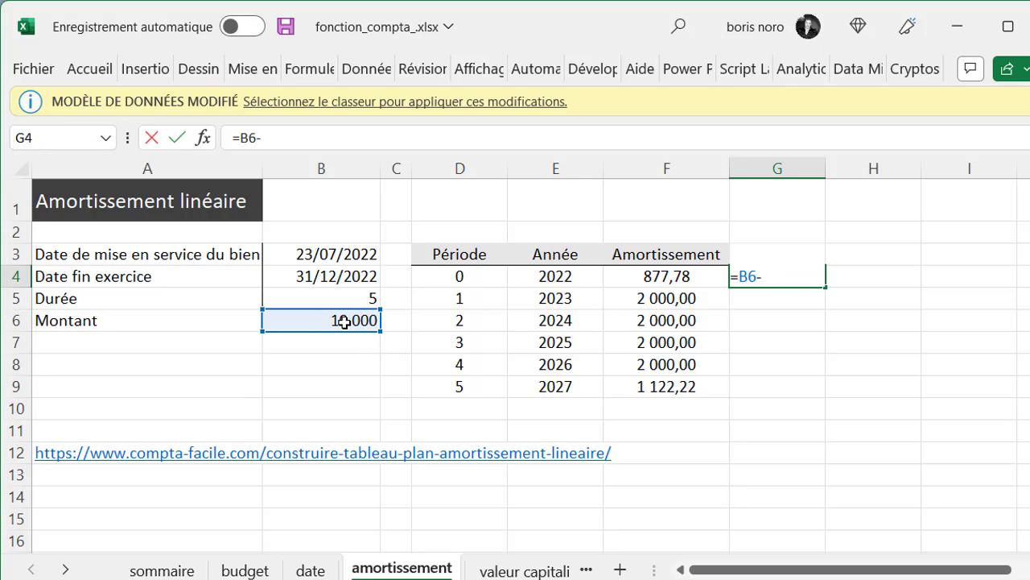
left_click(635, 280)
key("Return")
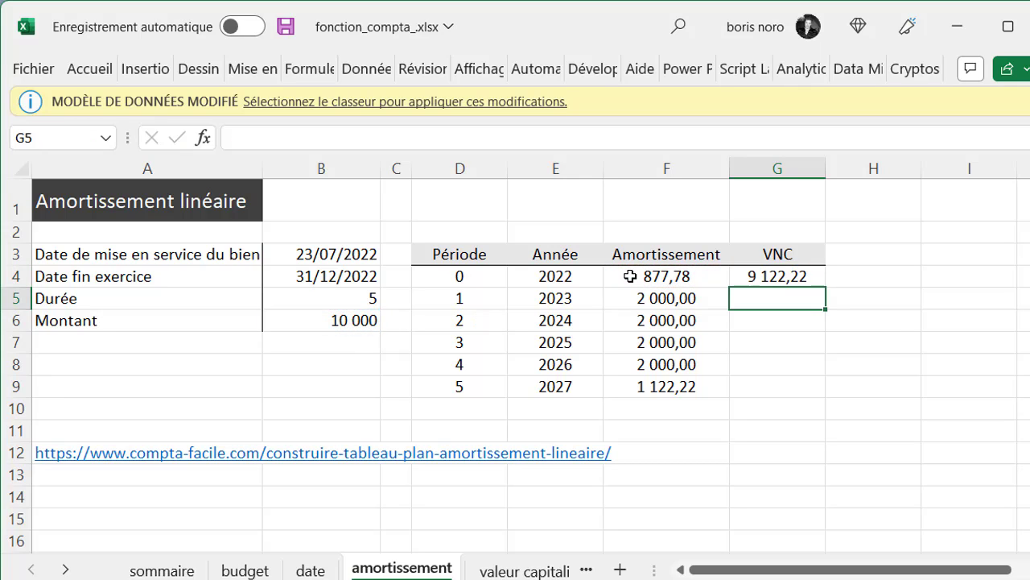
Enter =G4-F5 in G5 and fill it down to G9, ending at 0,00.
type("=")
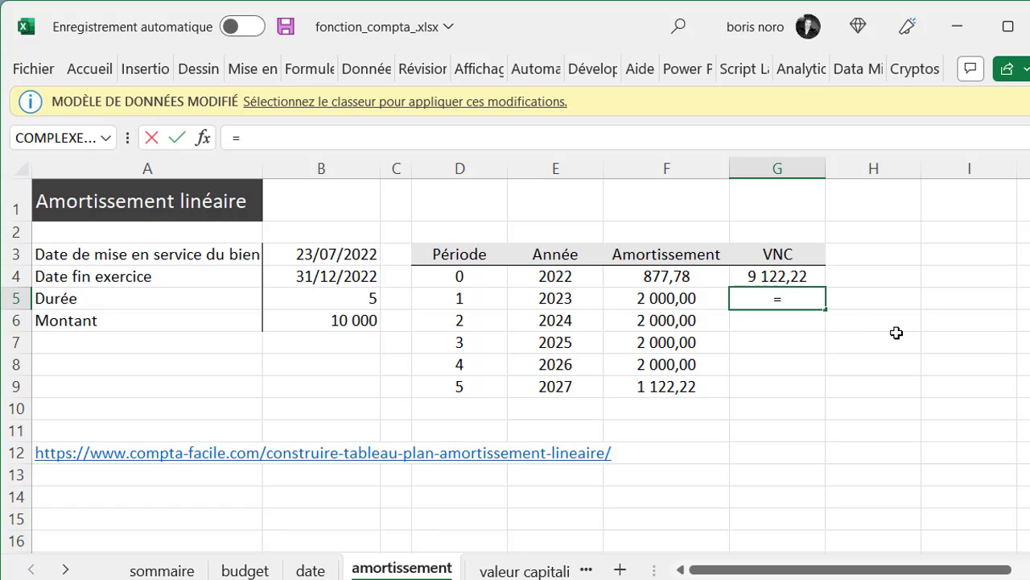
left_click(803, 276)
type("-")
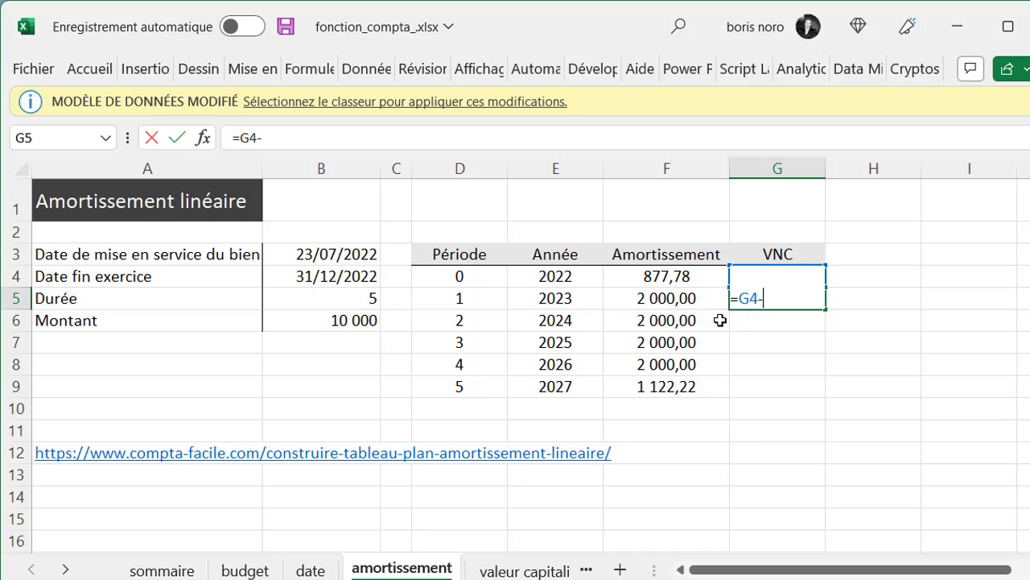
left_click(657, 299)
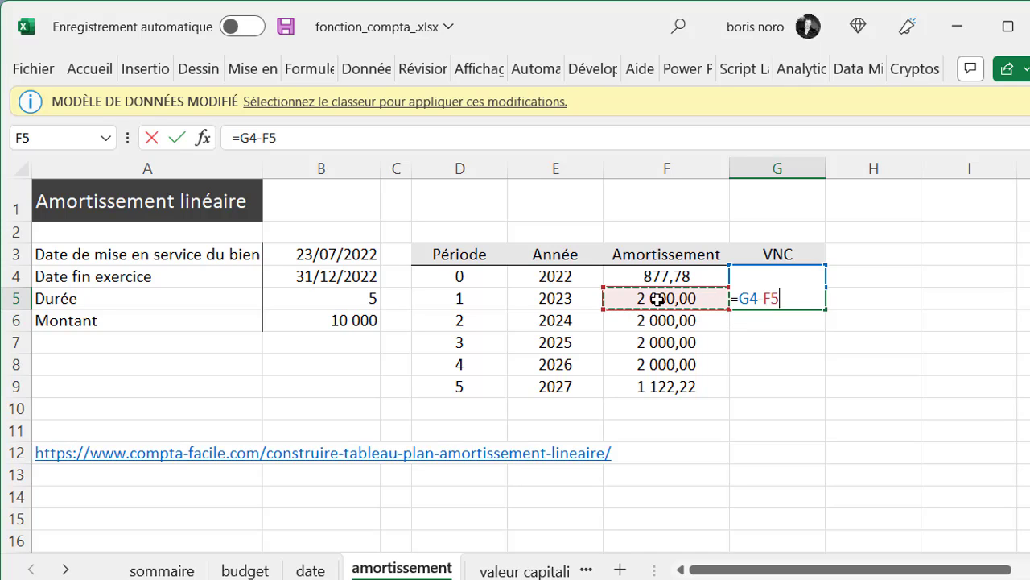
key("Return")
left_click(805, 298)
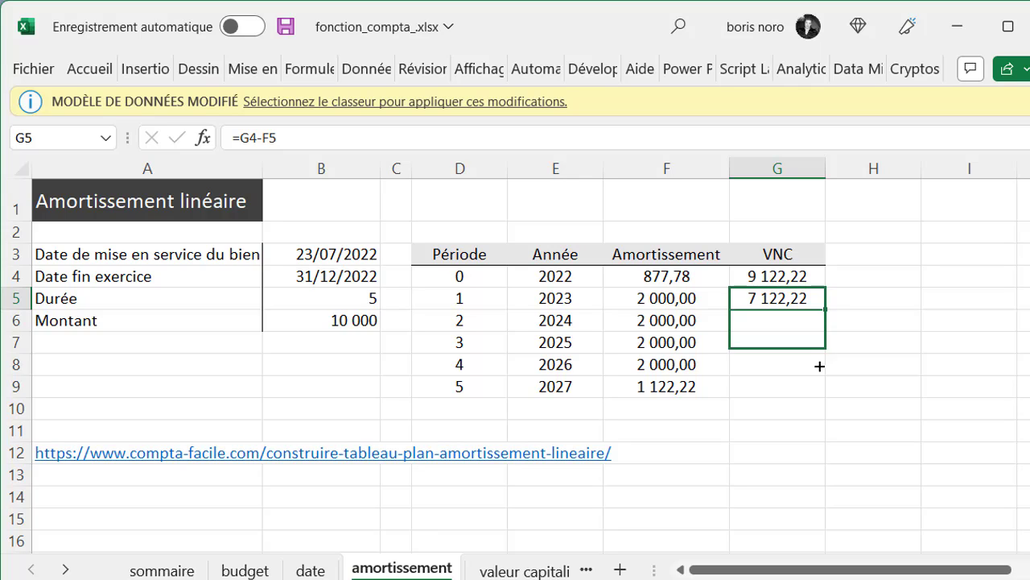
left_click_drag(828, 310, 829, 394)
left_click(761, 388)
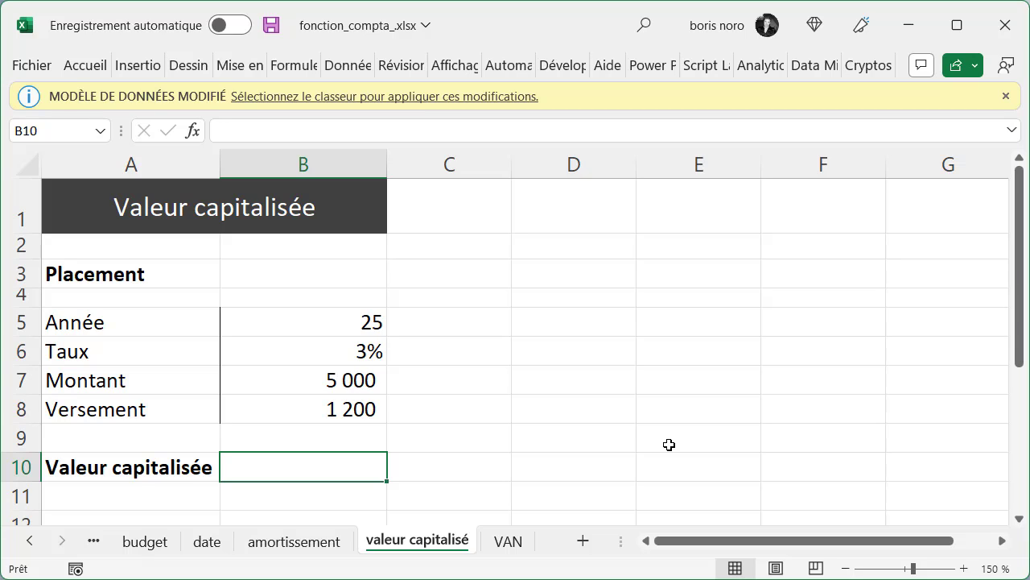
Enter the future-value formula =VC(B6;B5;B8;B7) in B10.
type("=")
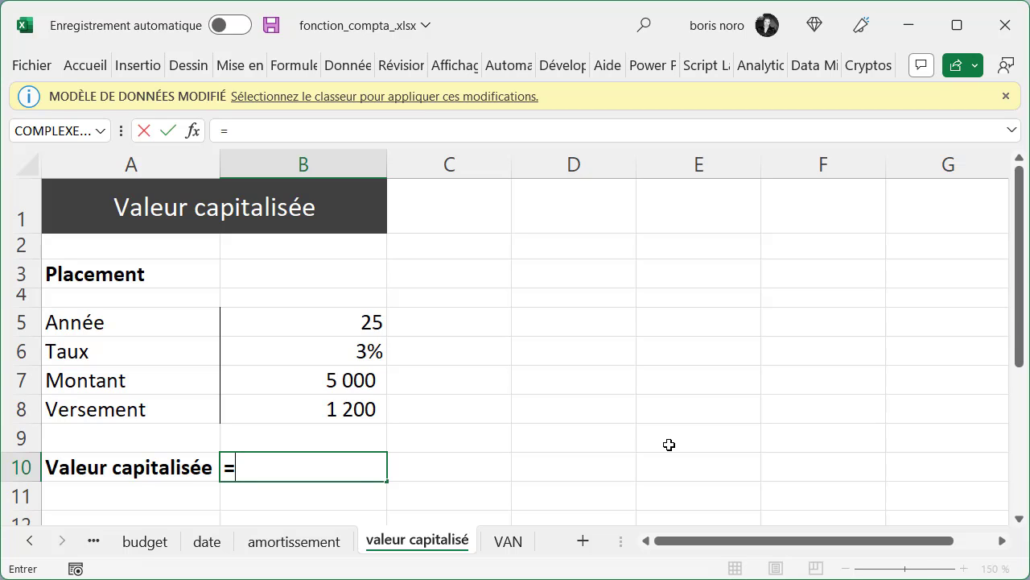
type("vc")
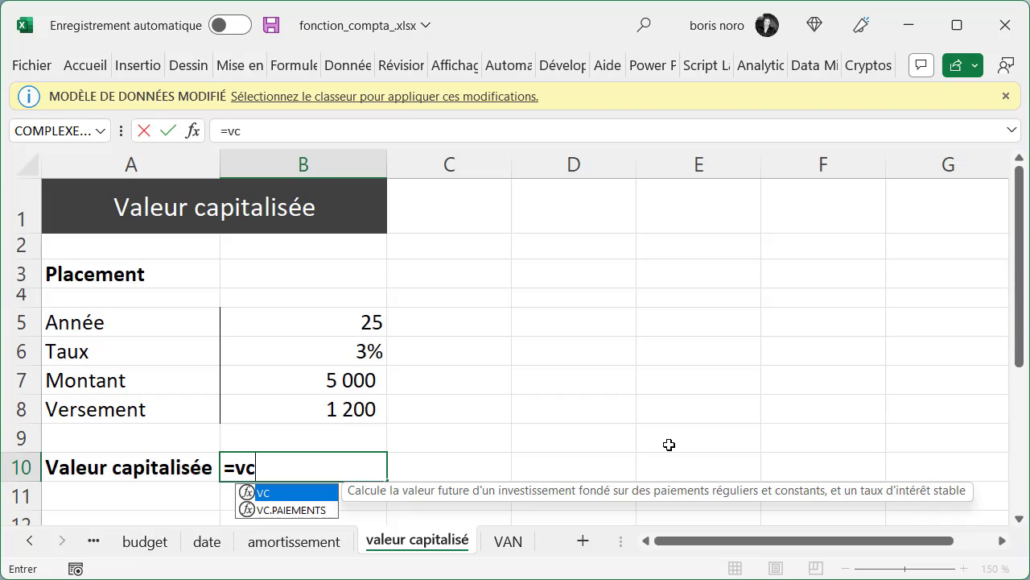
double_click(270, 491)
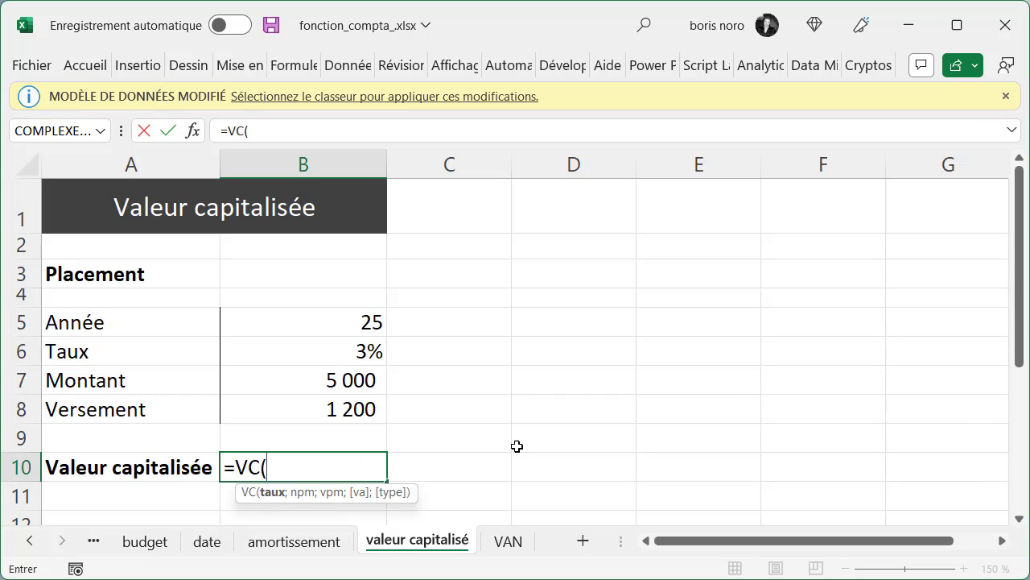
left_click(332, 349)
type(";")
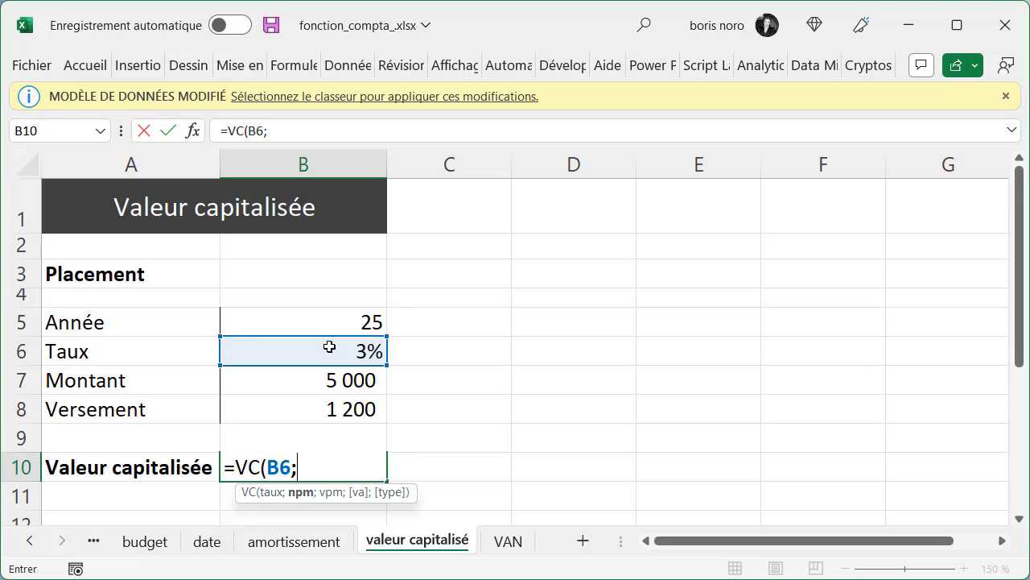
left_click(312, 321)
type(";")
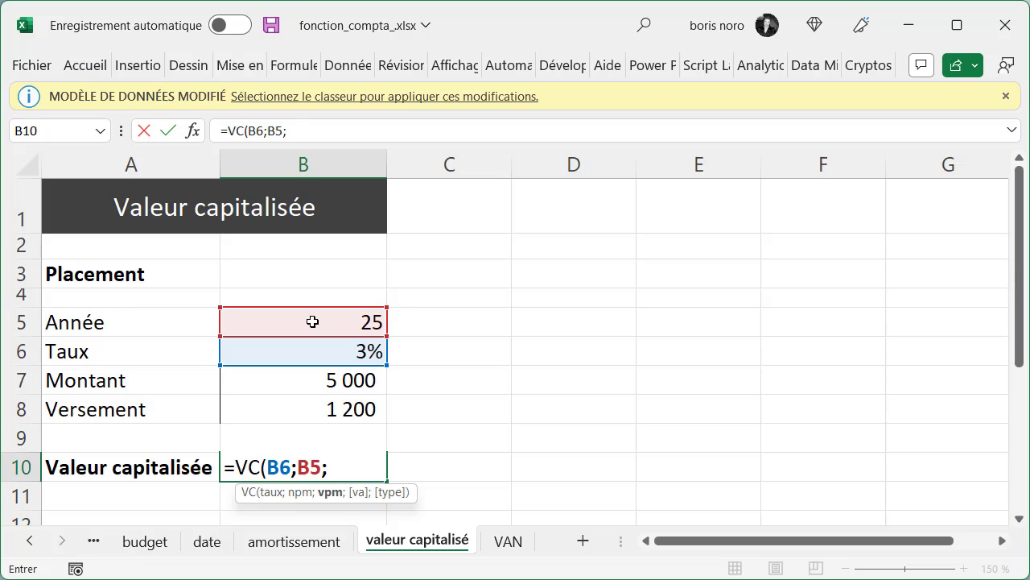
left_click(293, 409)
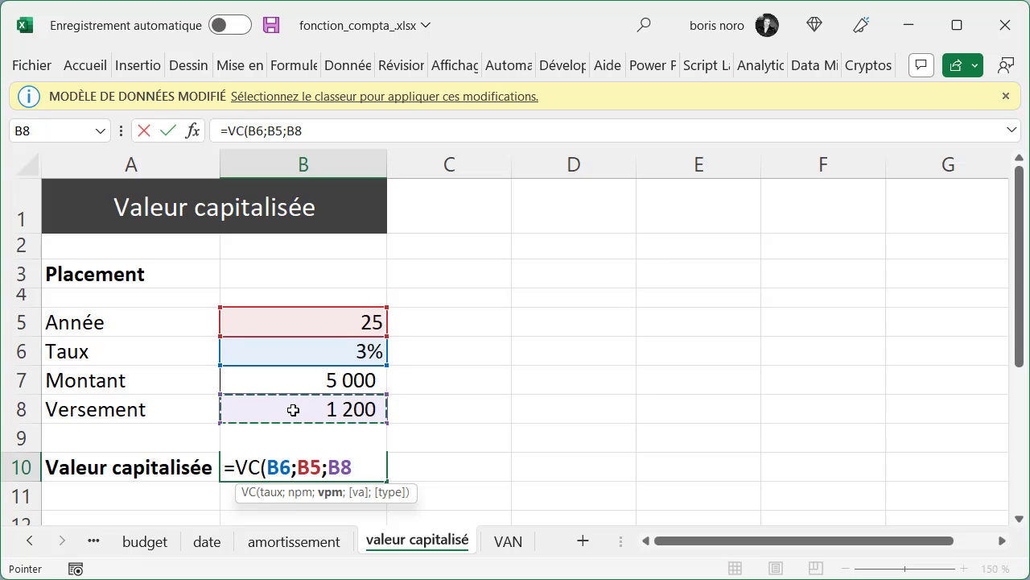
type(";")
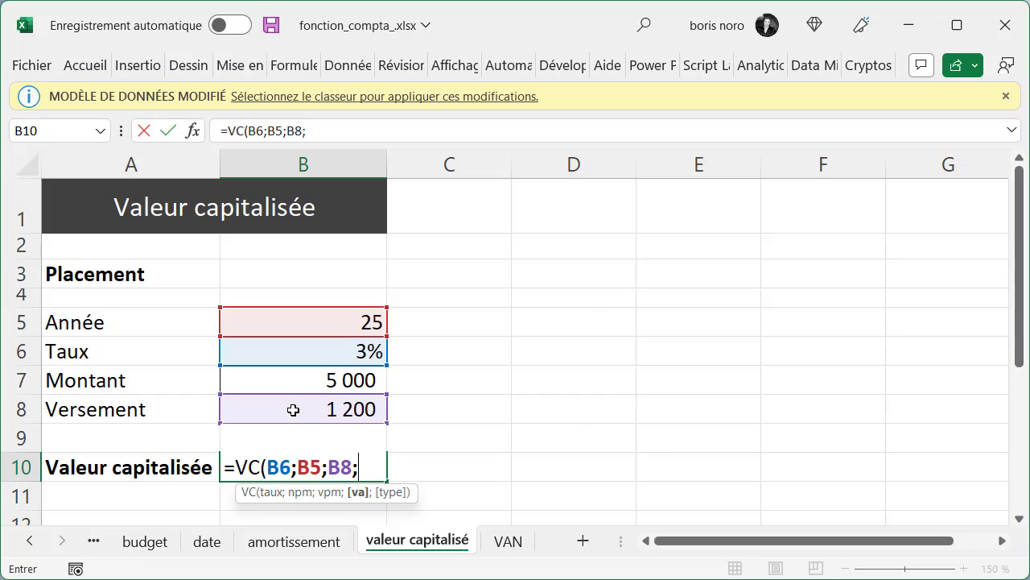
left_click(266, 381)
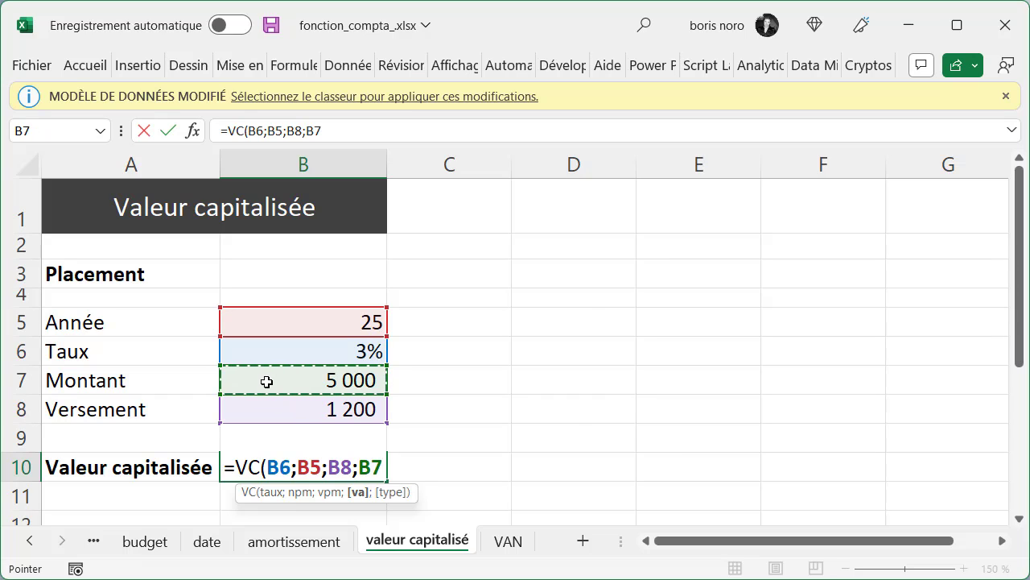
type(")")
key("Return")
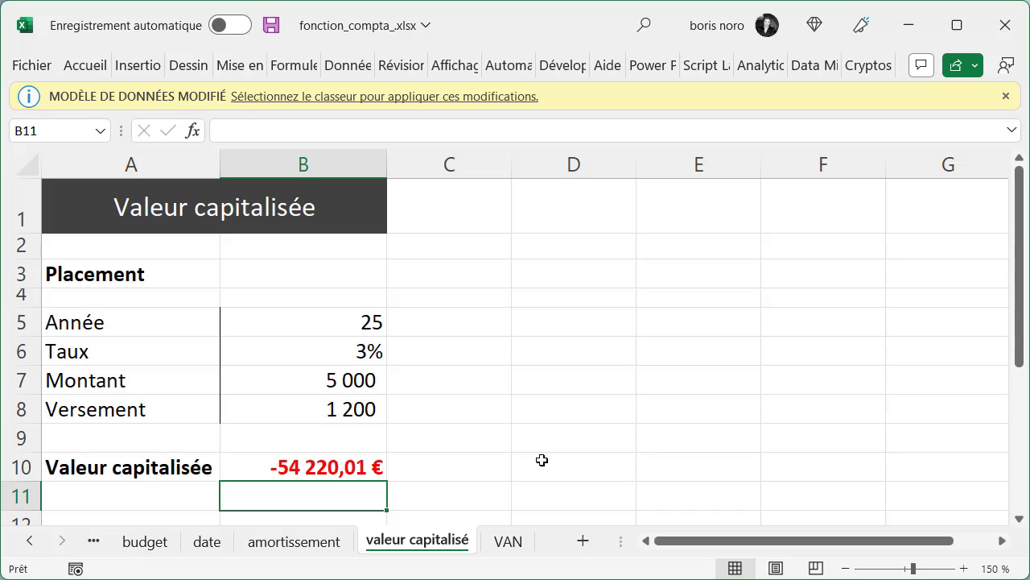
Append *-1 to the B10 formula so it shows a positive 54 220,01 €.
double_click(354, 467)
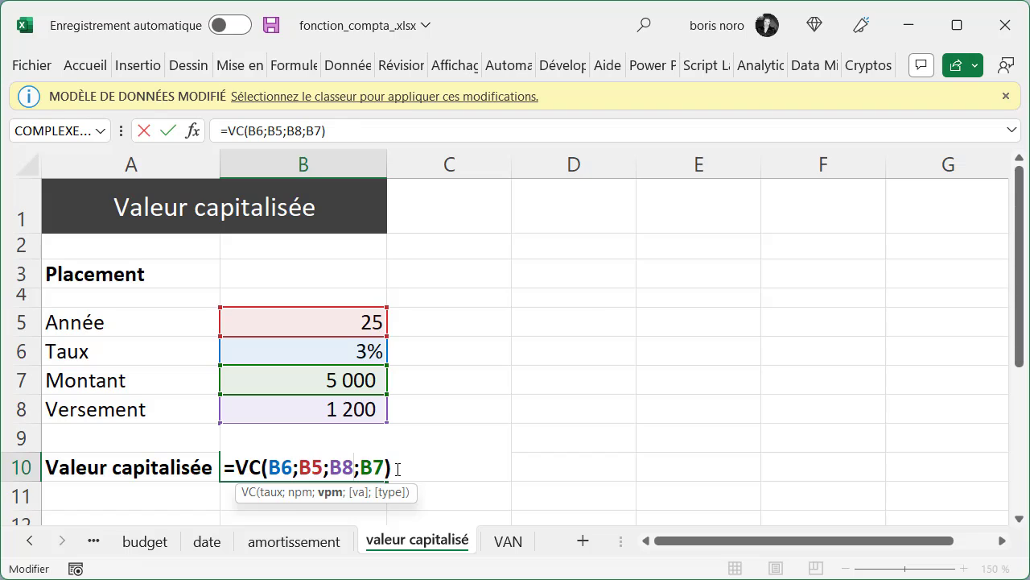
left_click(397, 468)
type("*-")
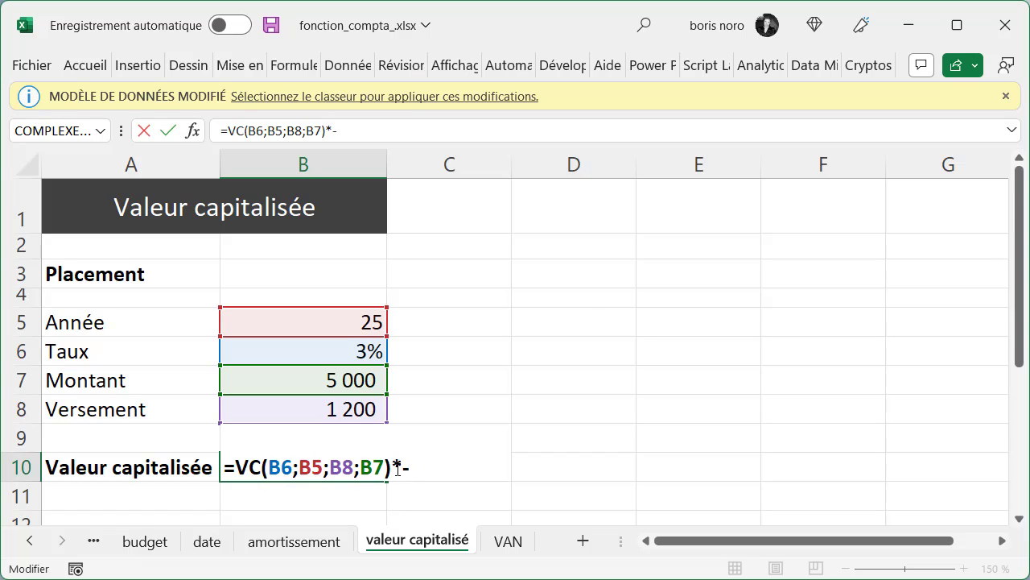
type("1")
key("Return")
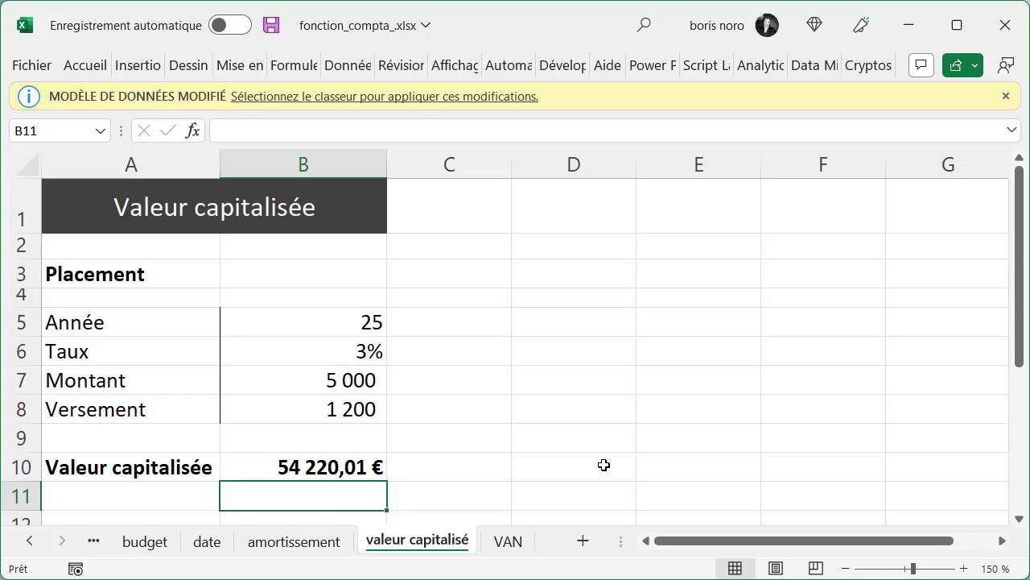
left_click(335, 353)
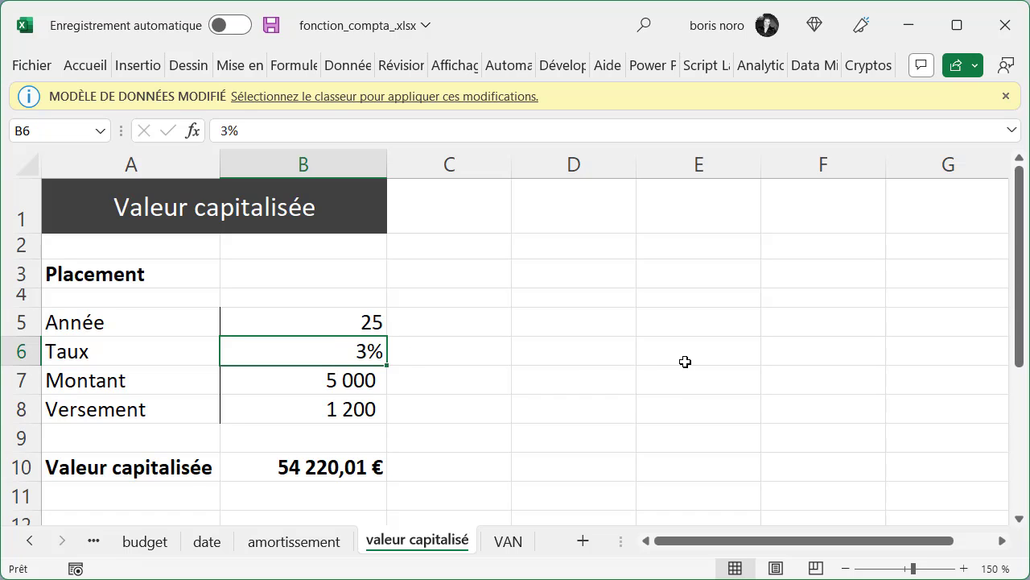
Change the rate to 5% and the duration to 30 years (101 336,33 €), then go to the VAN sheet.
type("5")
key("Return")
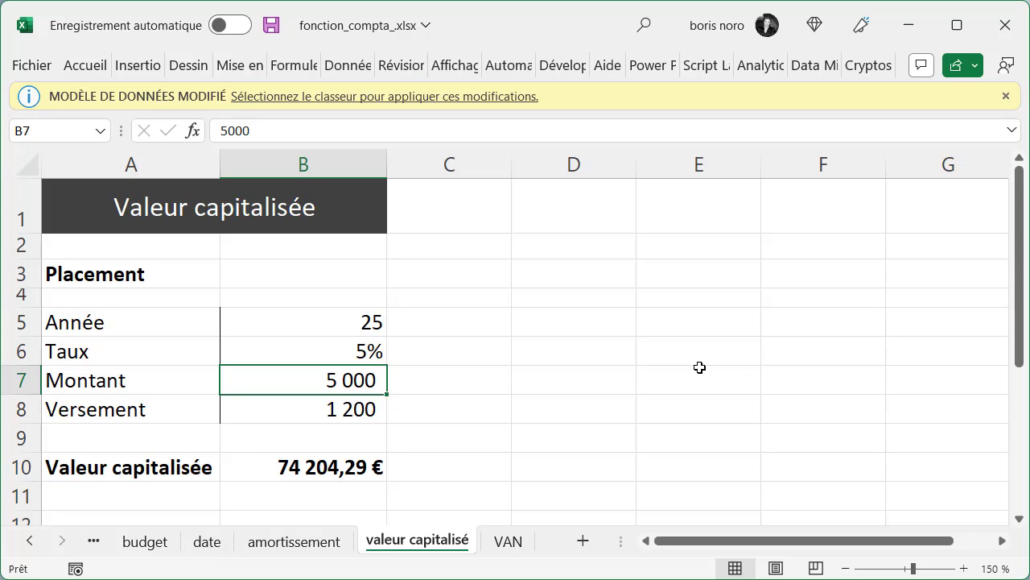
left_click(351, 326)
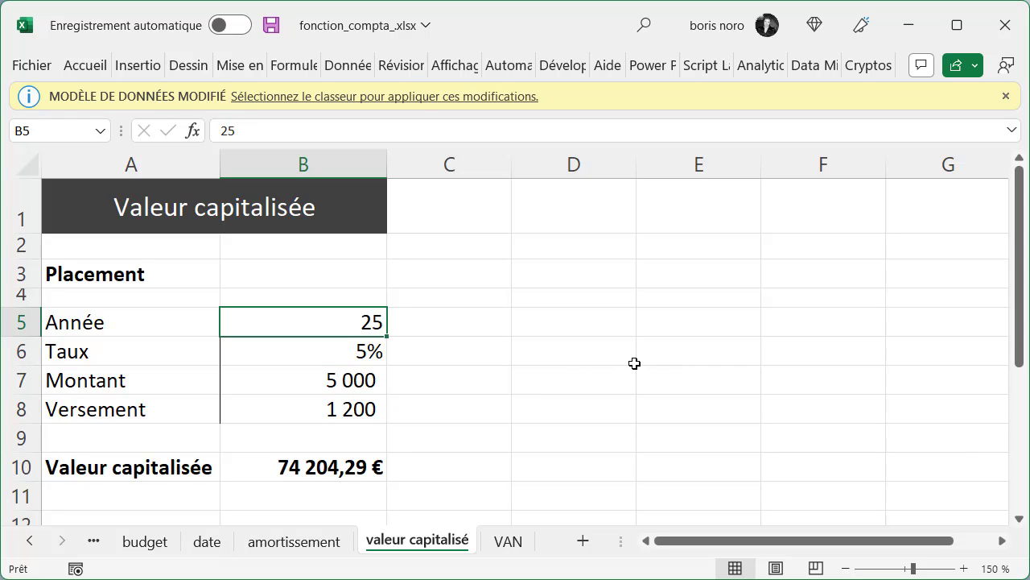
type("3")
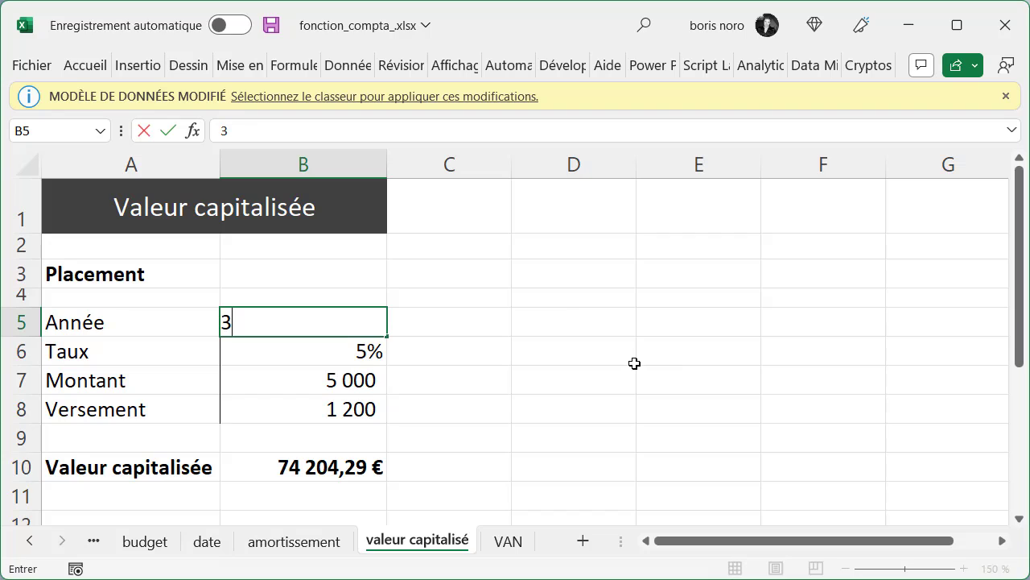
type("0")
key("Return")
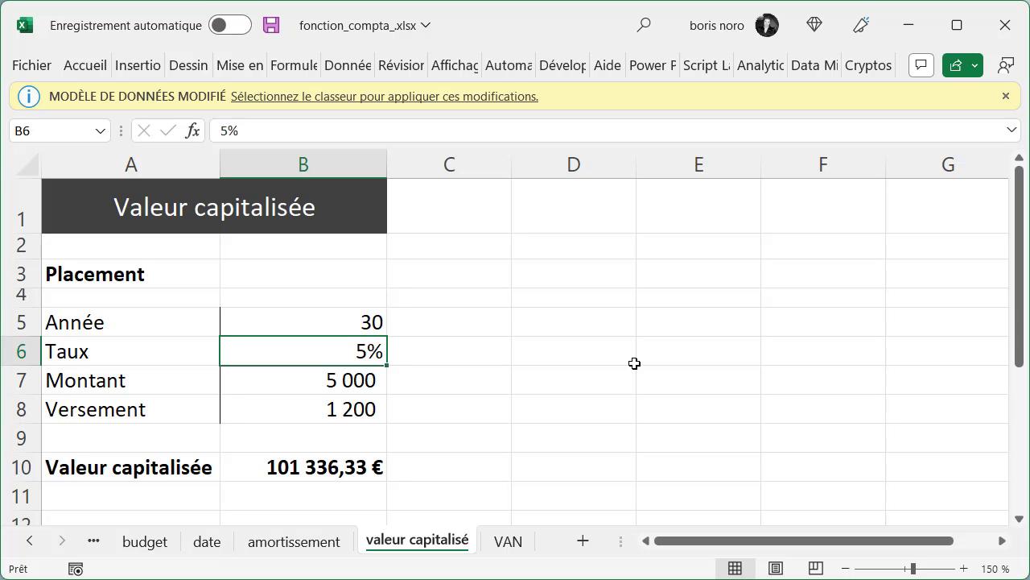
key("ctrl+Page_Down")
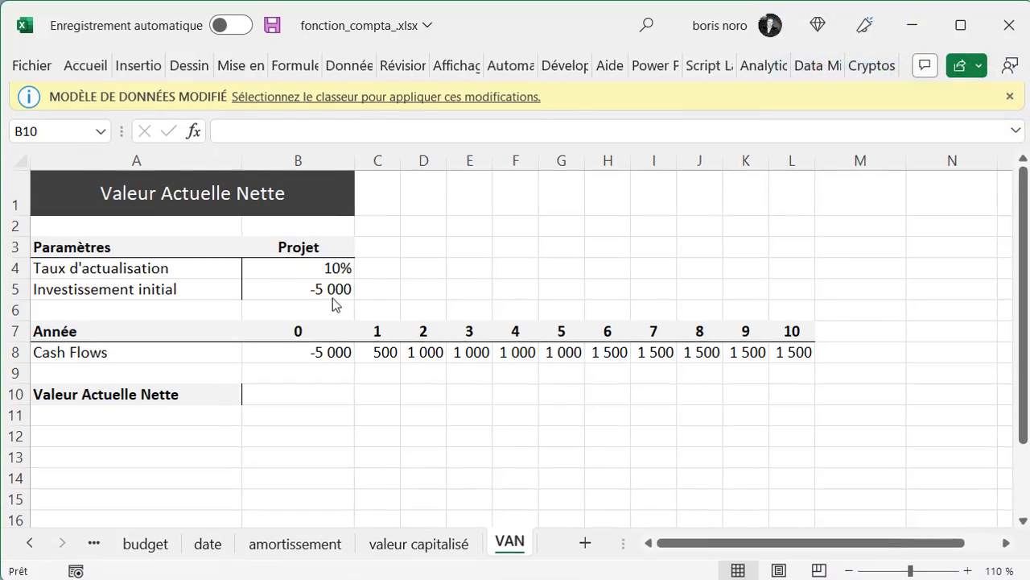
left_click(295, 298)
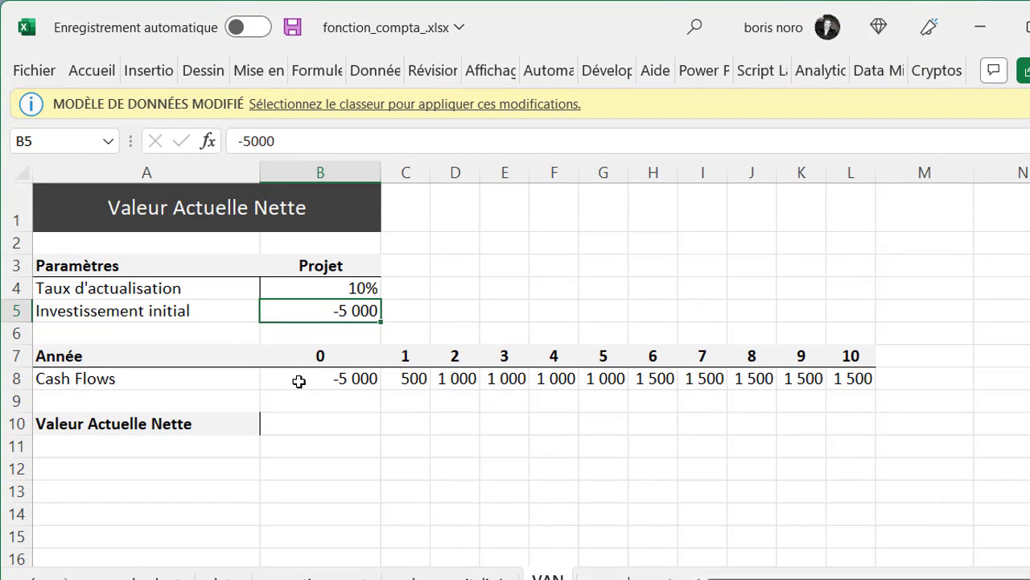
left_click(299, 379)
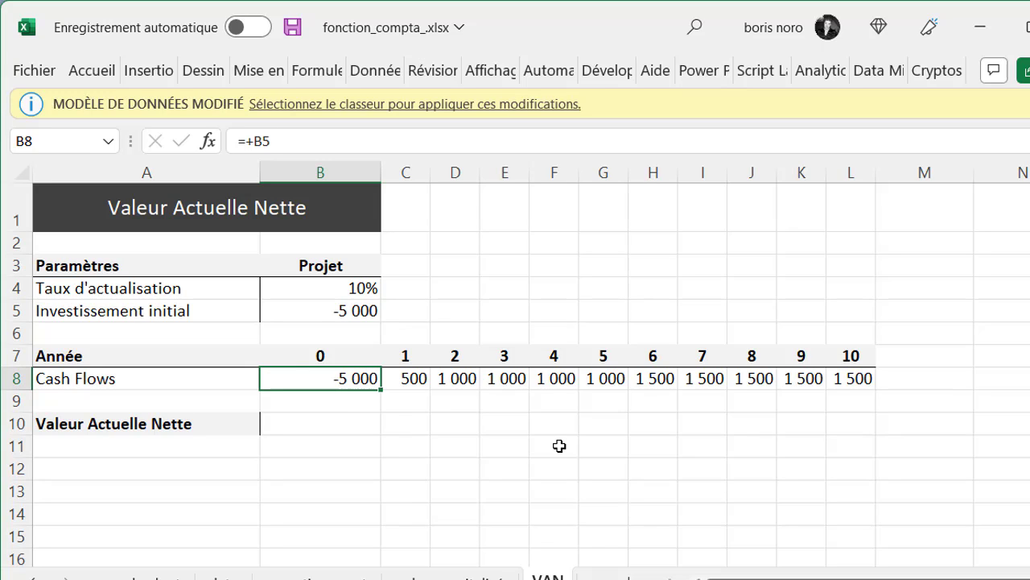
left_click_drag(413, 383, 853, 378)
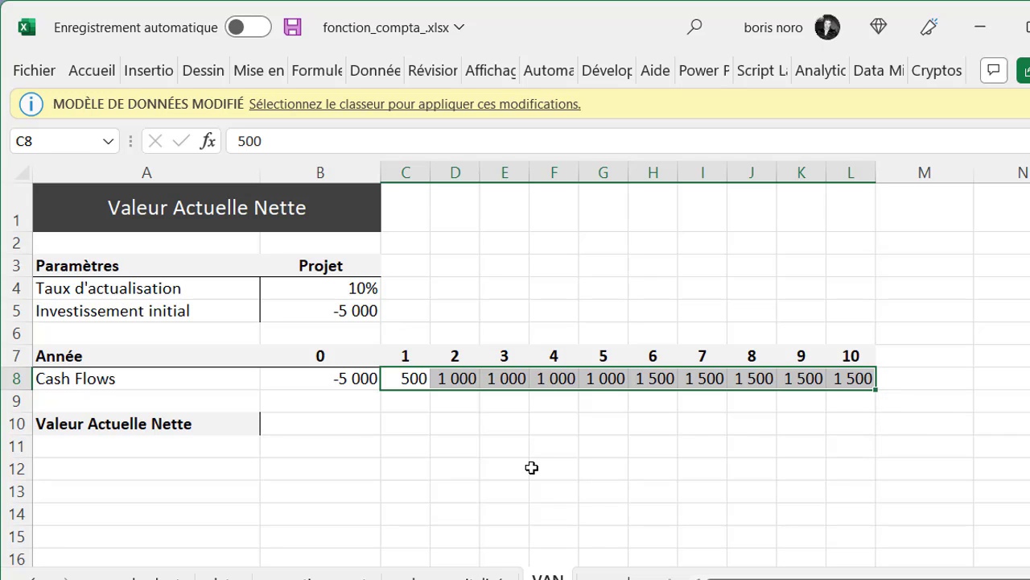
left_click(355, 428)
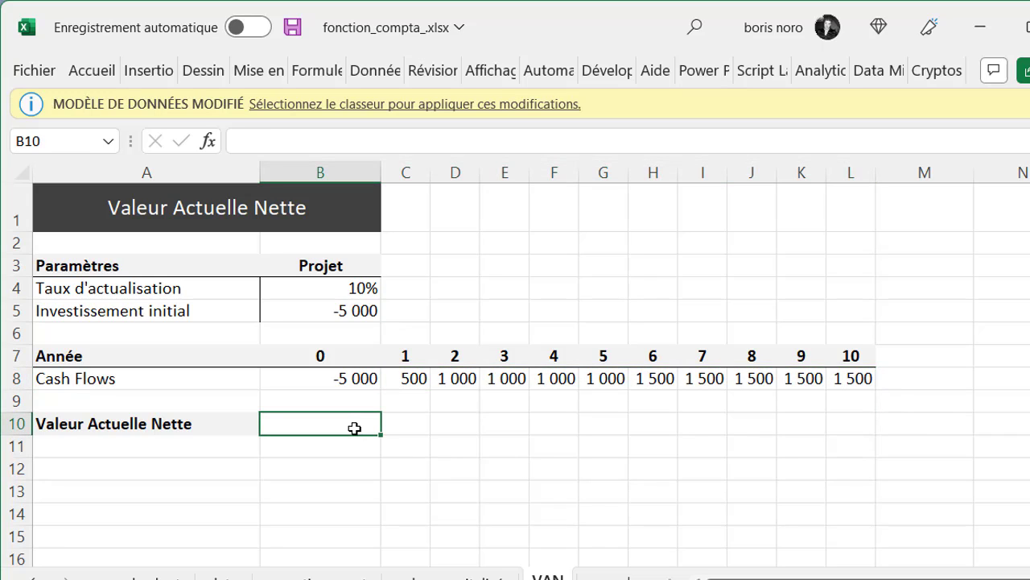
left_click(860, 378)
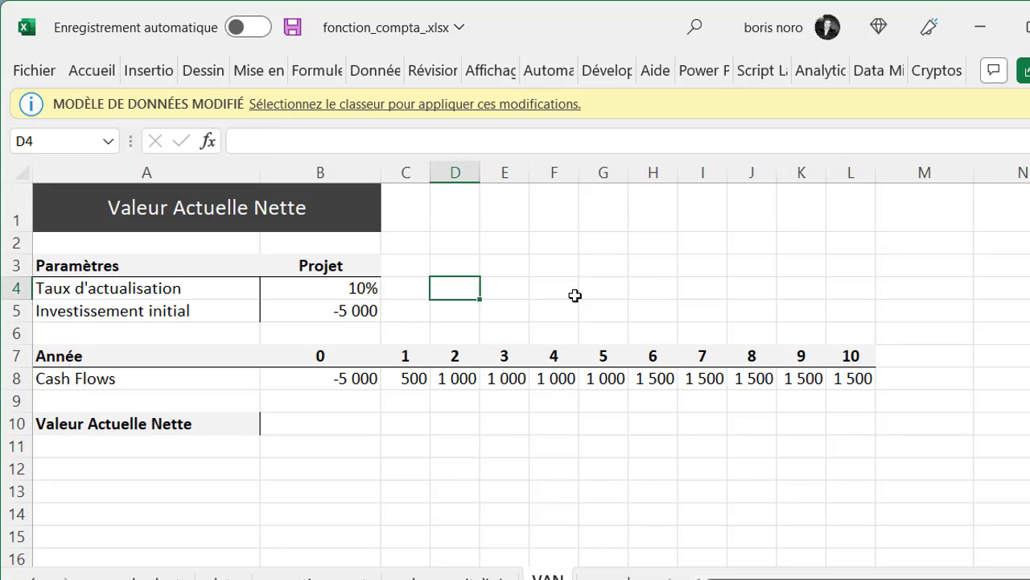
left_click(346, 290)
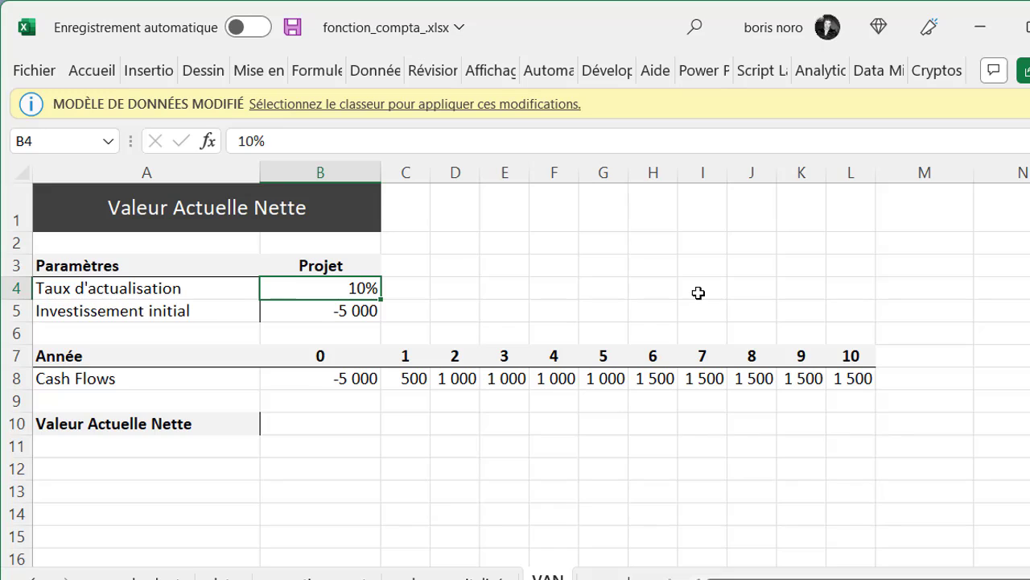
key("Down")
key("Down")
key("Down")
key("Right")
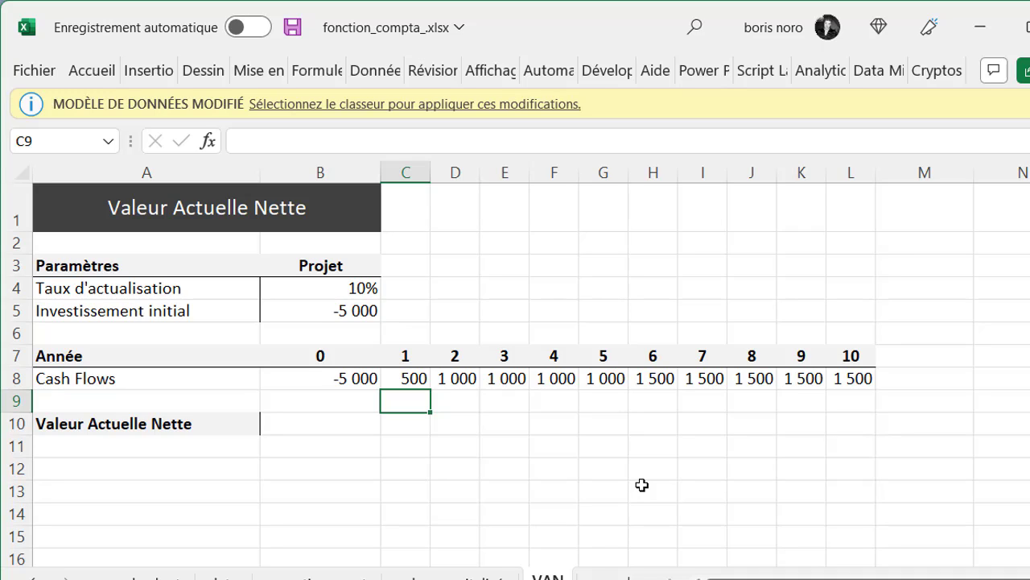
Enter the year 1 discounting formula =C8*(1+B4)^-C7 in C9.
type("=")
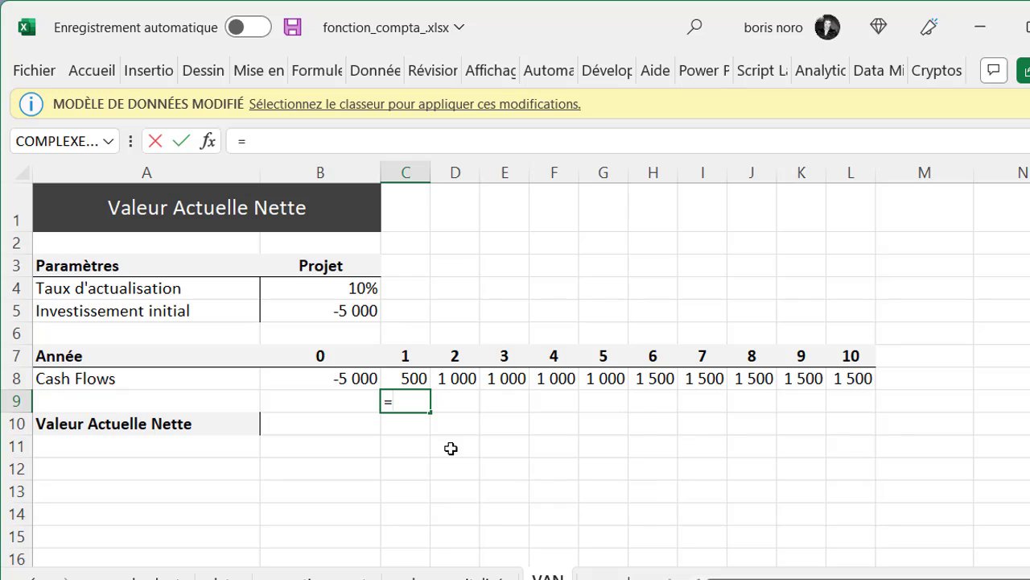
left_click(404, 378)
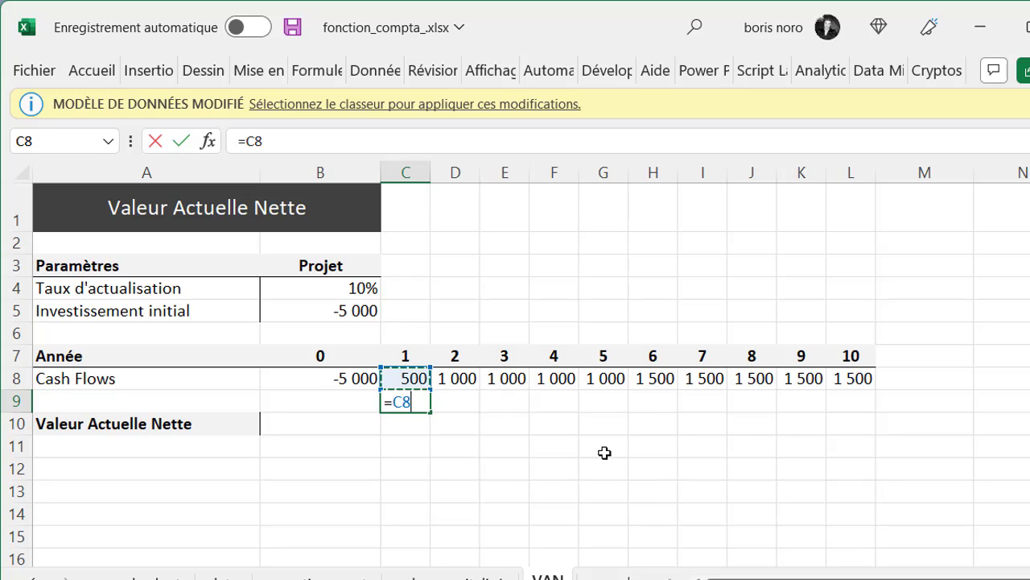
type("*(")
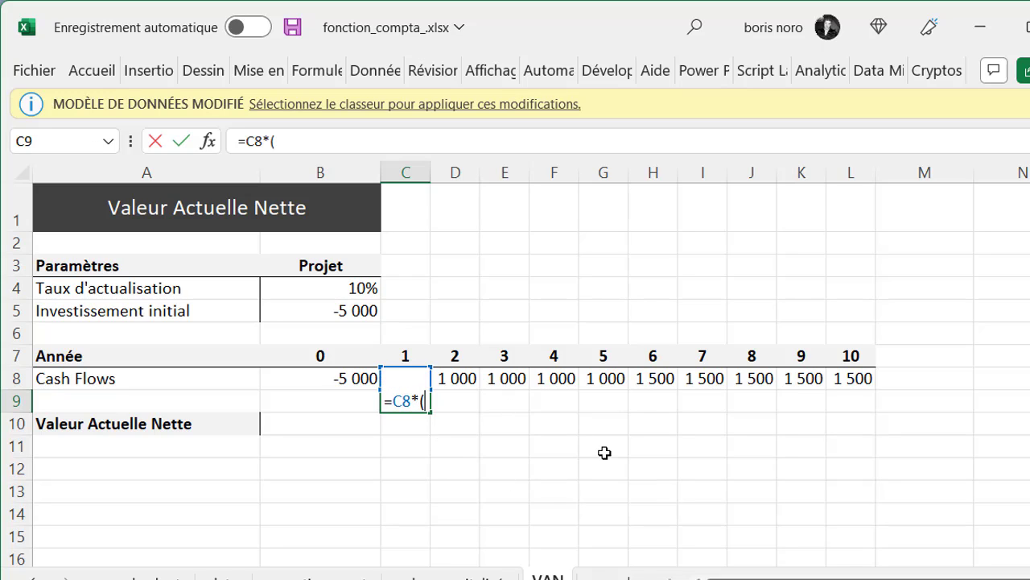
type("1+")
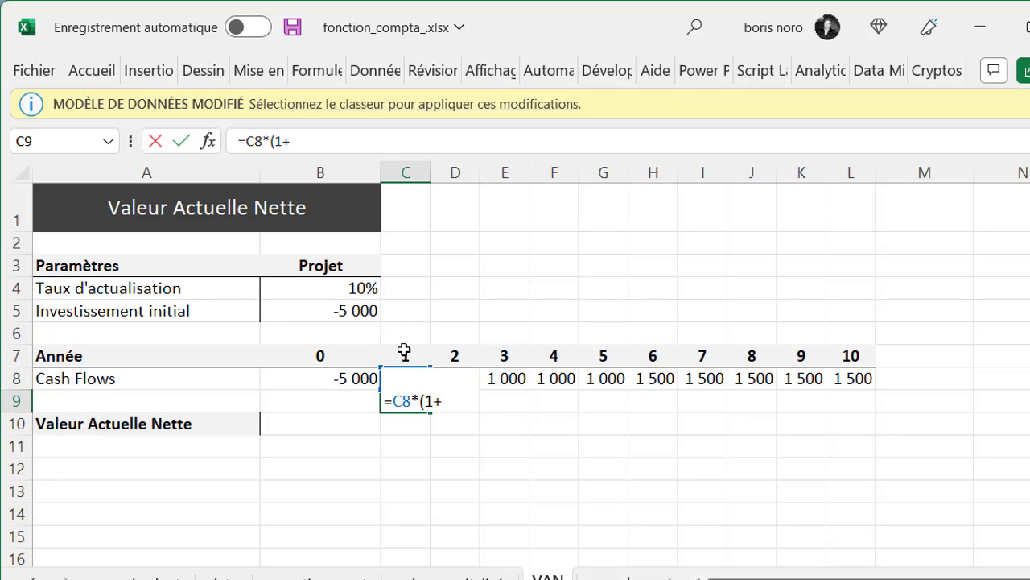
left_click(341, 292)
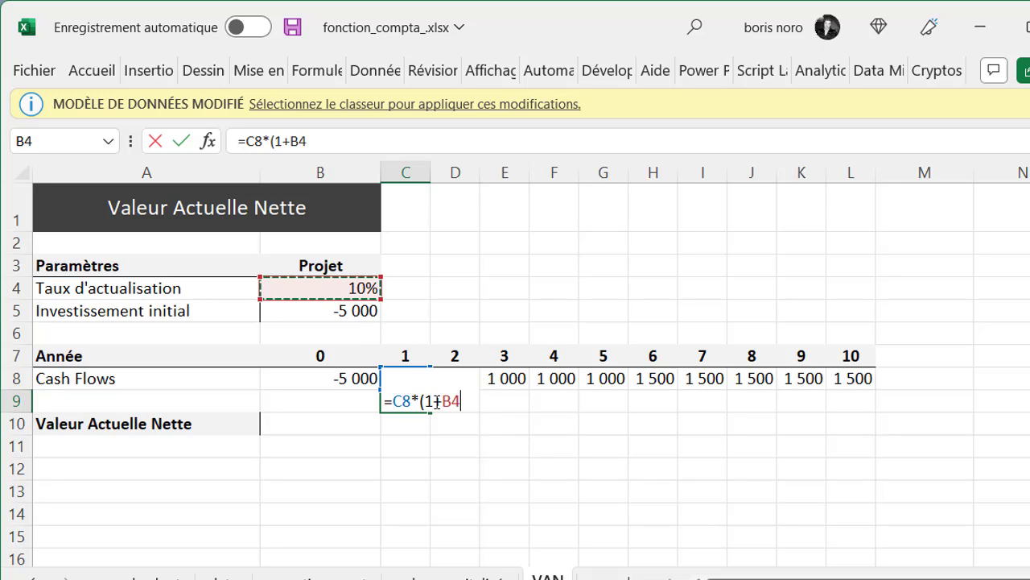
type(")^")
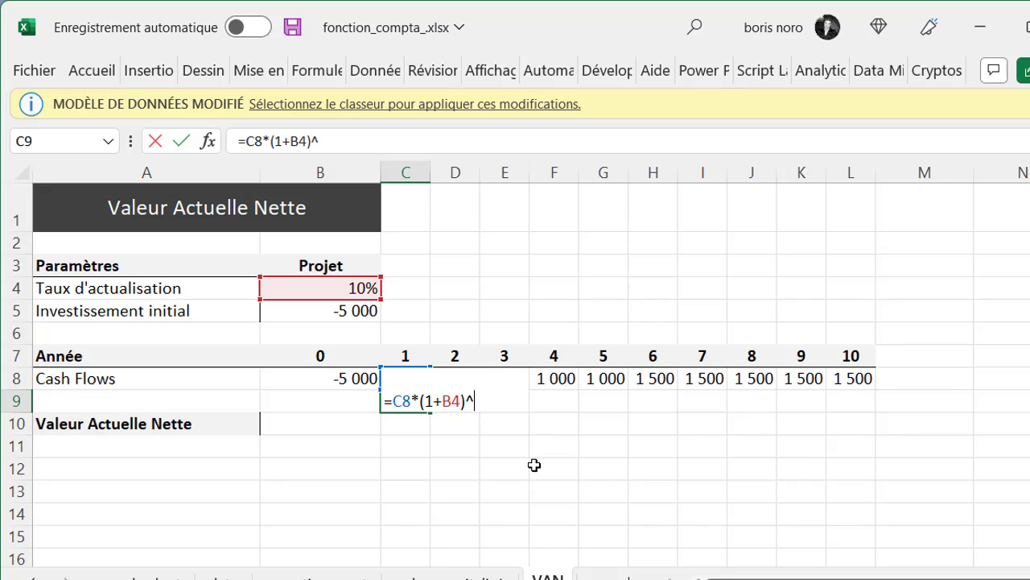
type("-")
left_click(394, 357)
key("Return")
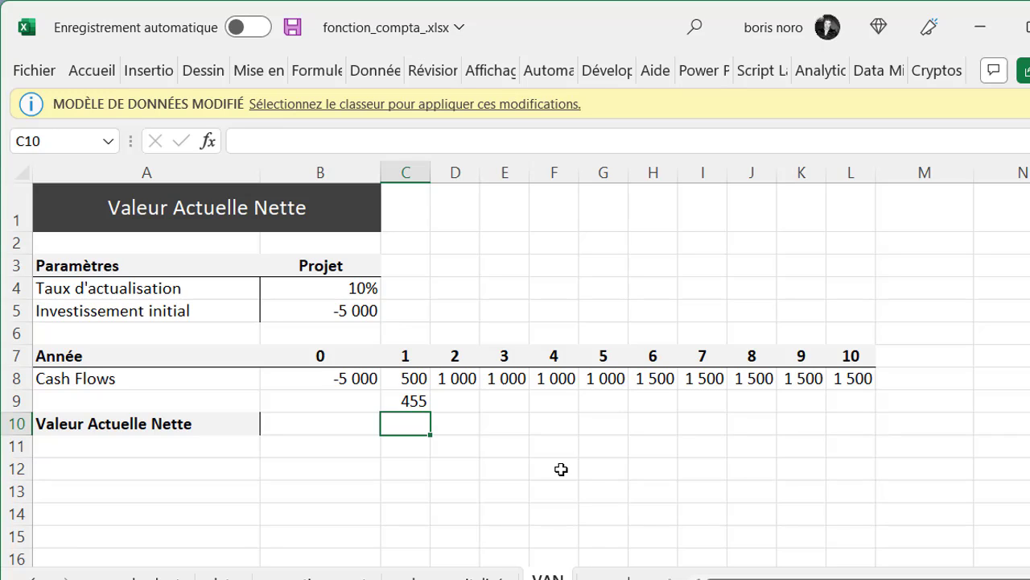
Lock the rate as $B4 and fill C9 across to L9, giving 455 to 578.
left_click(401, 403)
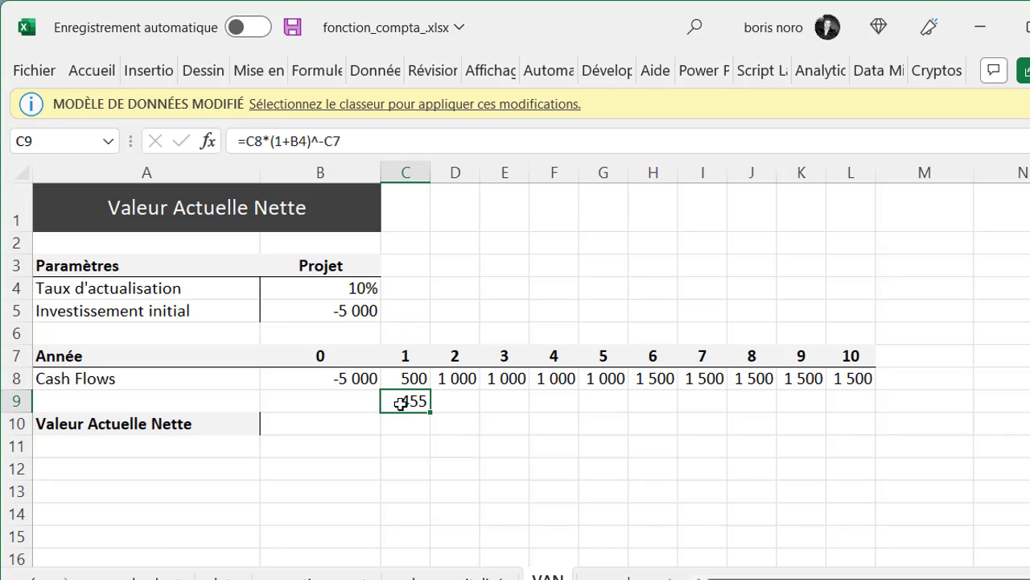
double_click(401, 403)
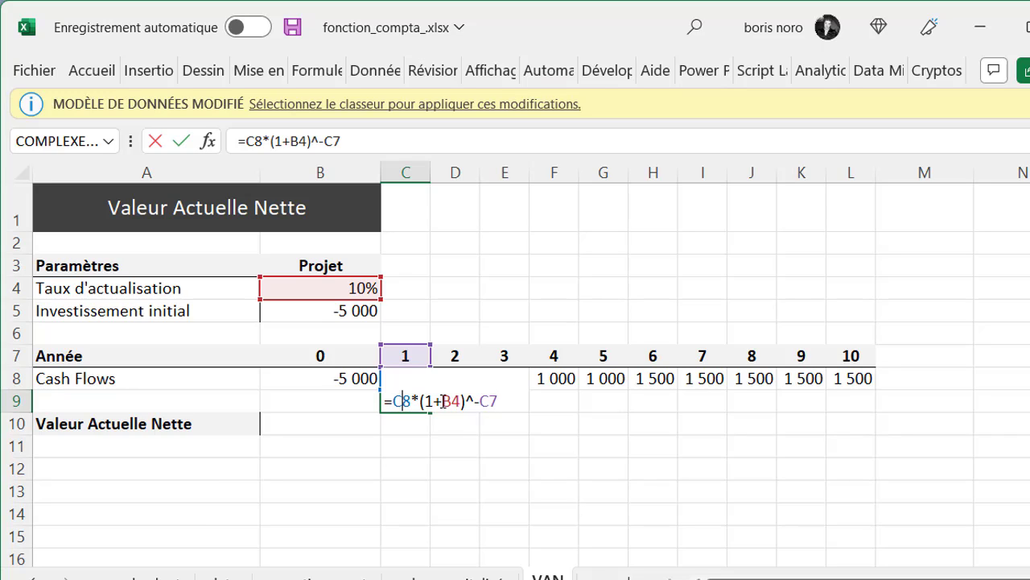
left_click(443, 400)
type("$")
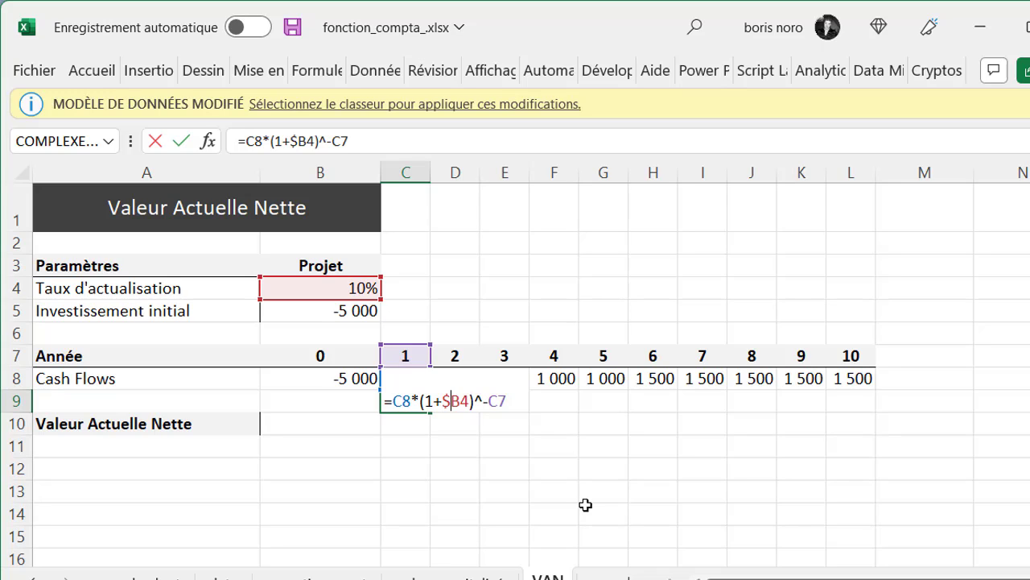
key("Return")
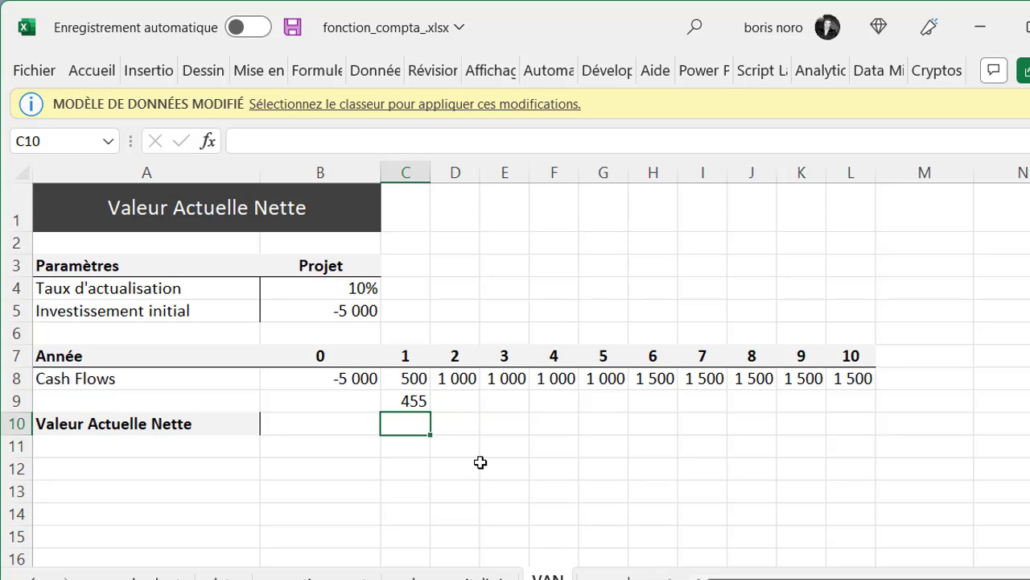
left_click(409, 403)
left_click_drag(429, 412, 867, 422)
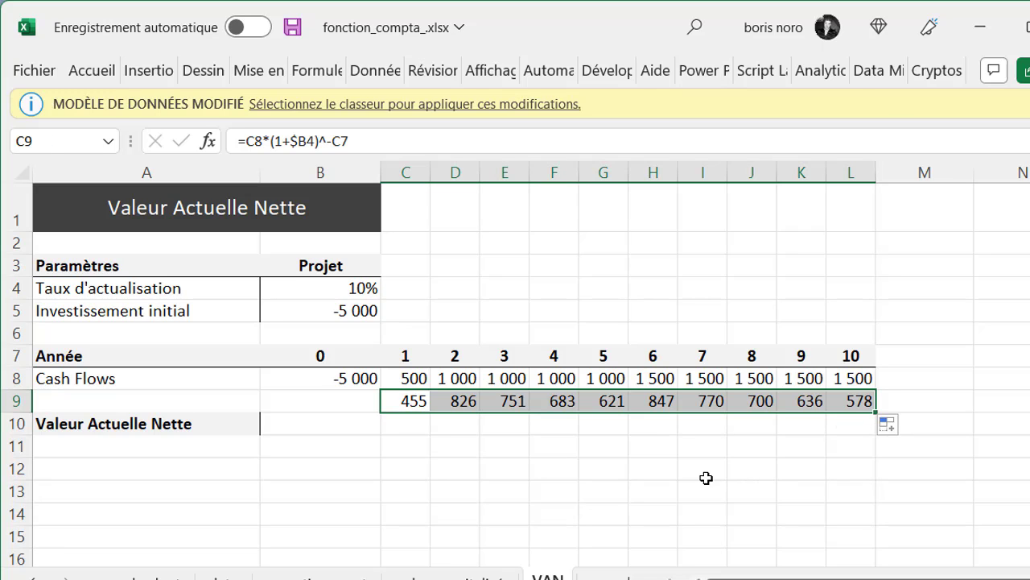
key("ctrl+Right")
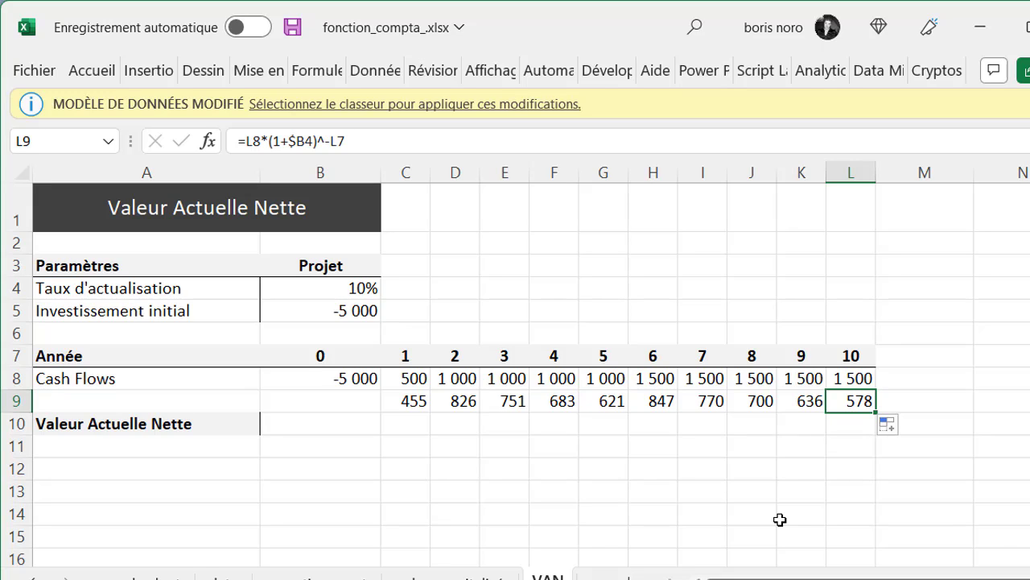
left_click(320, 424)
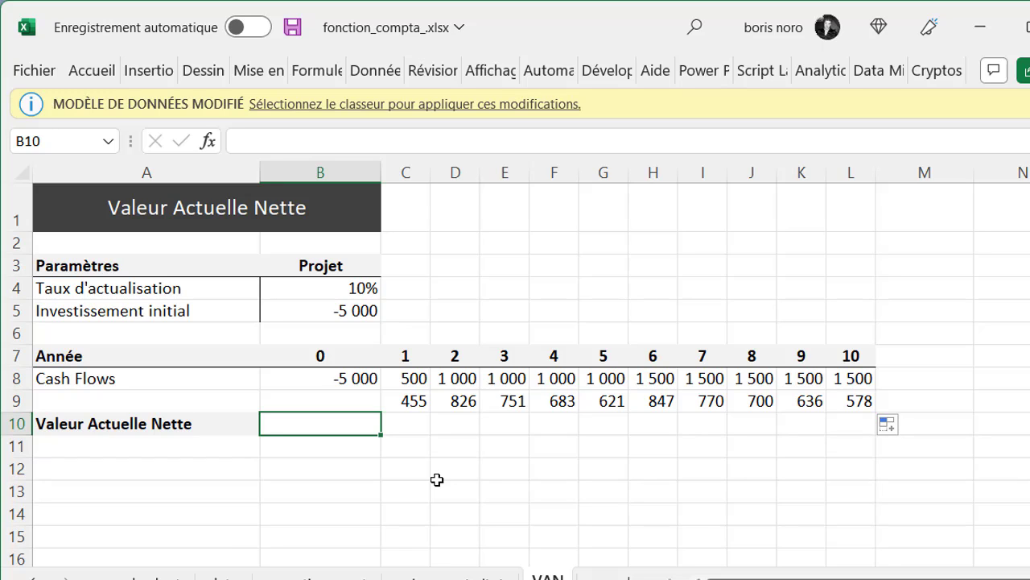
Enter =SOMME(C9:L9)+B5 in B10 for a net present value of 1 867.
type("=s")
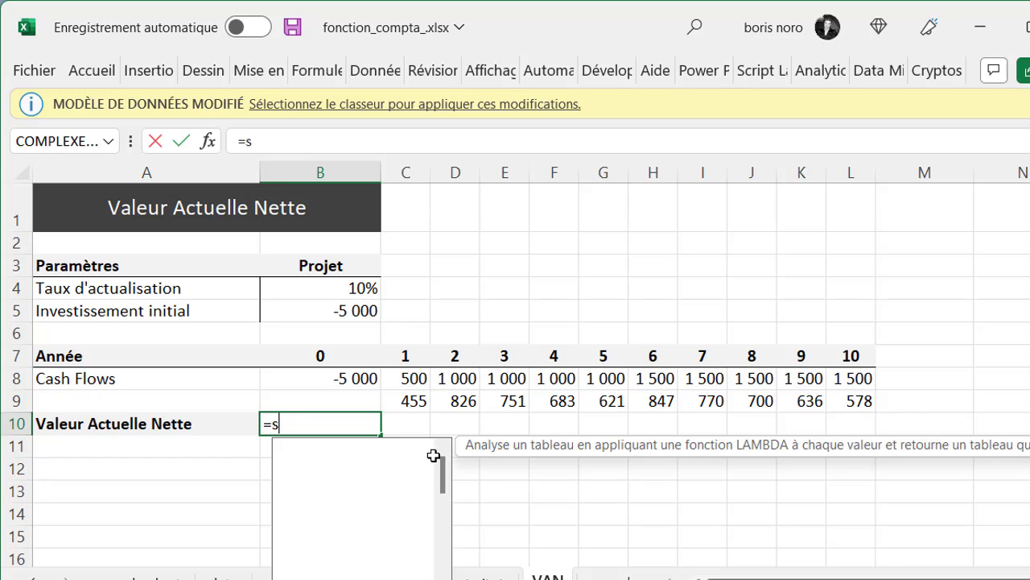
type("omme(")
left_click_drag(406, 401, 859, 401)
type(")+")
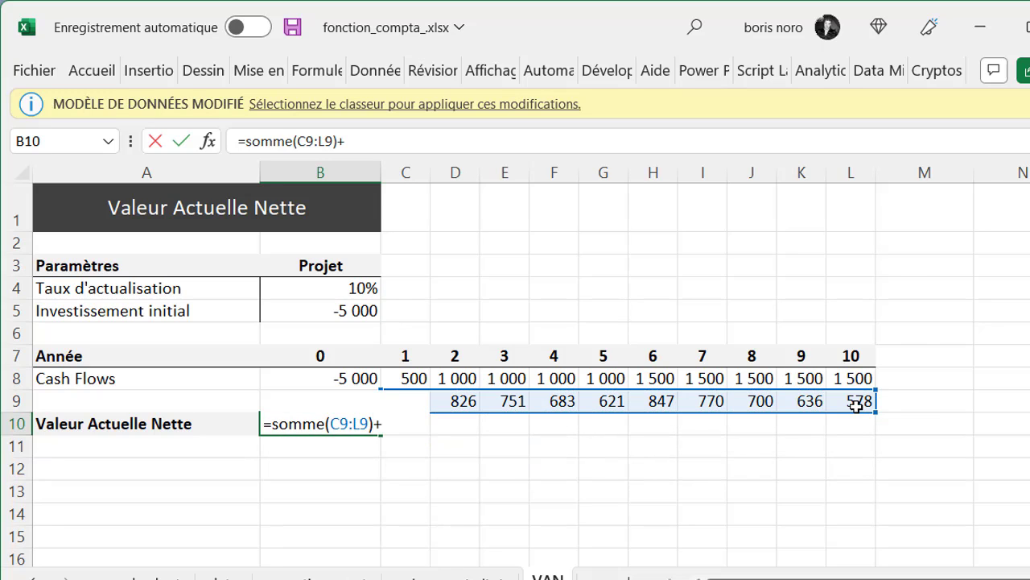
left_click(344, 310)
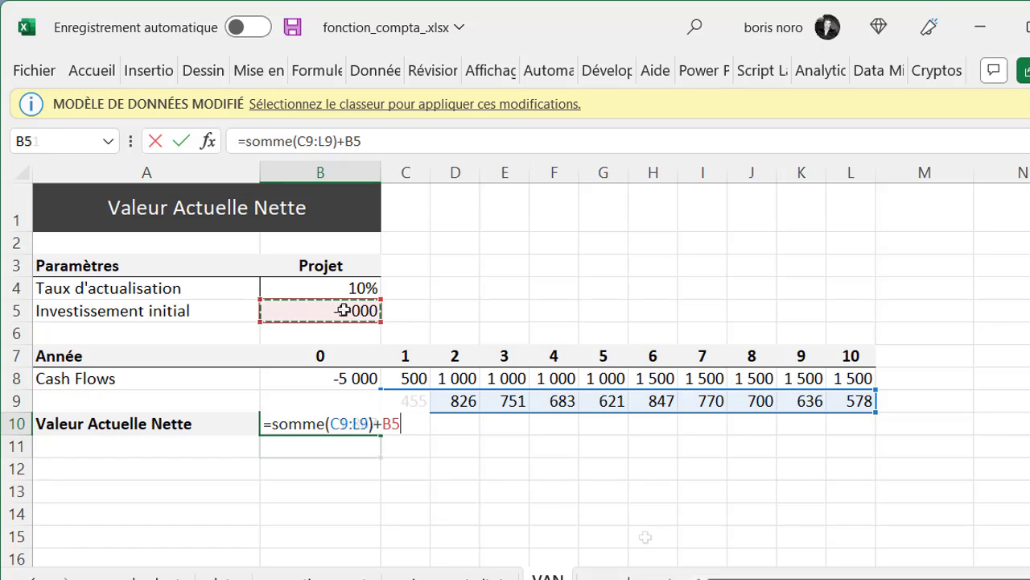
key("Return")
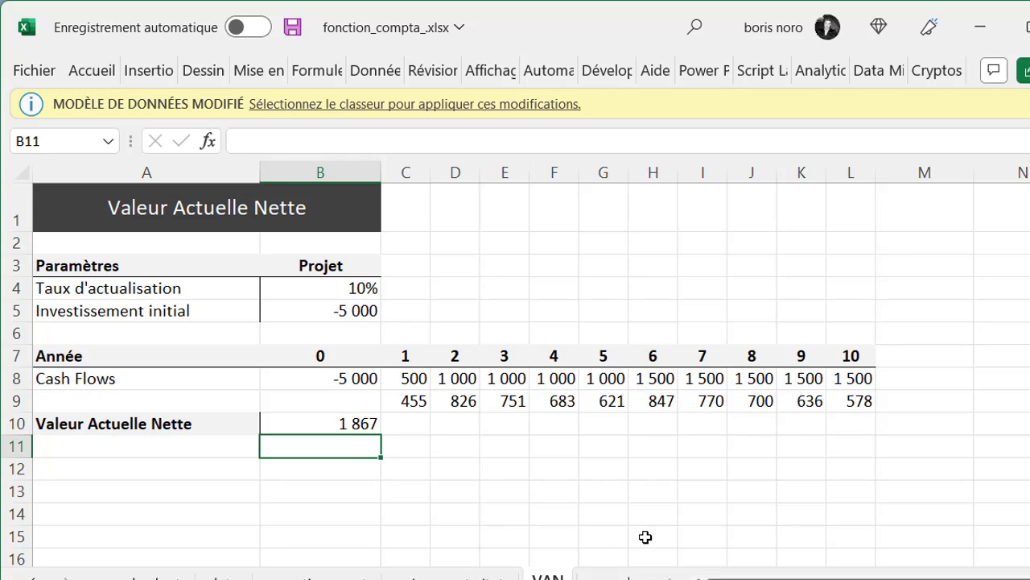
left_click(359, 424)
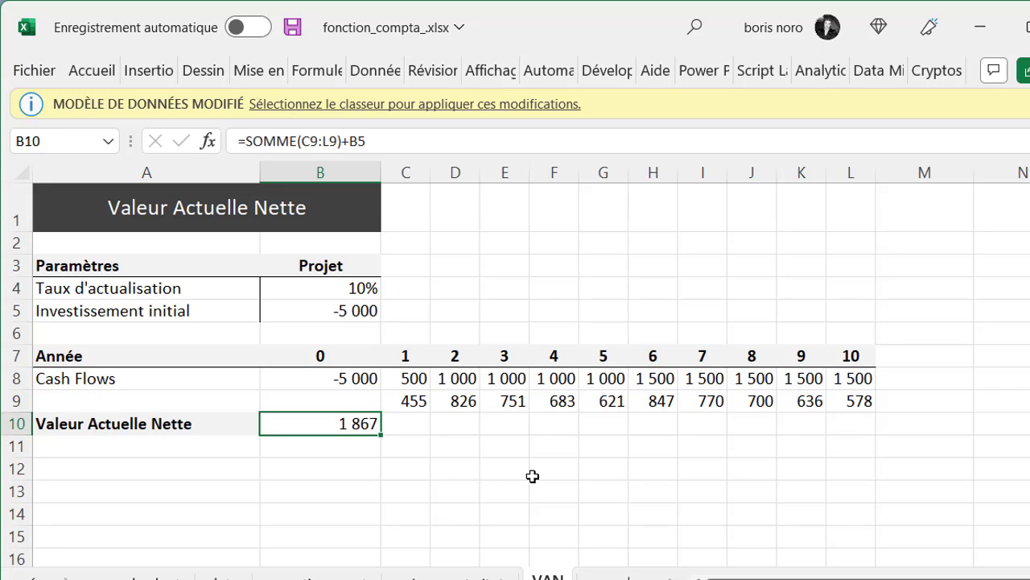
Undo the manual discounting and enter =VAN(B4;C8:L8)+B8 in B10, giving 1 867.
key("ctrl+z")
key("ctrl+z")
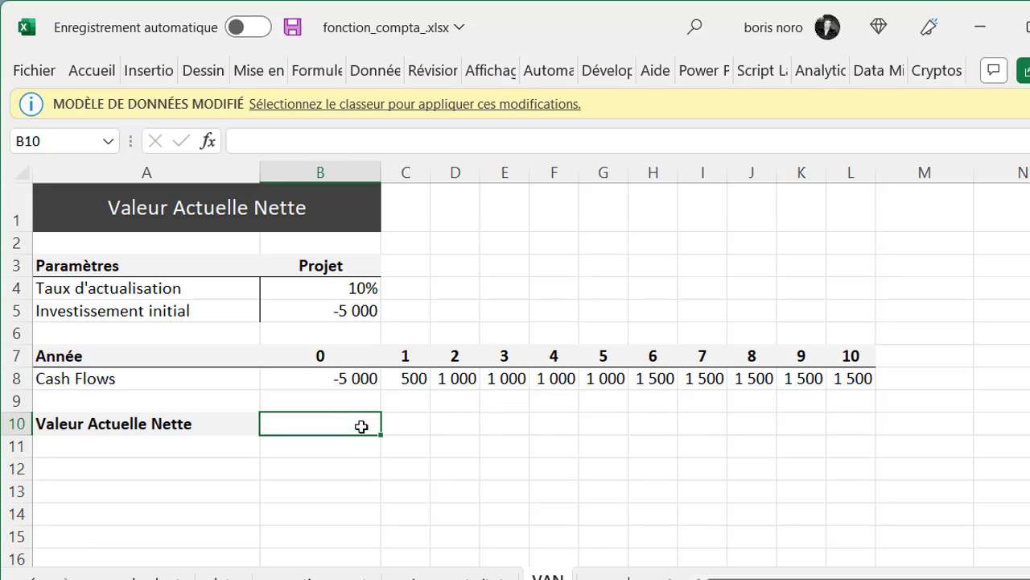
type("=van")
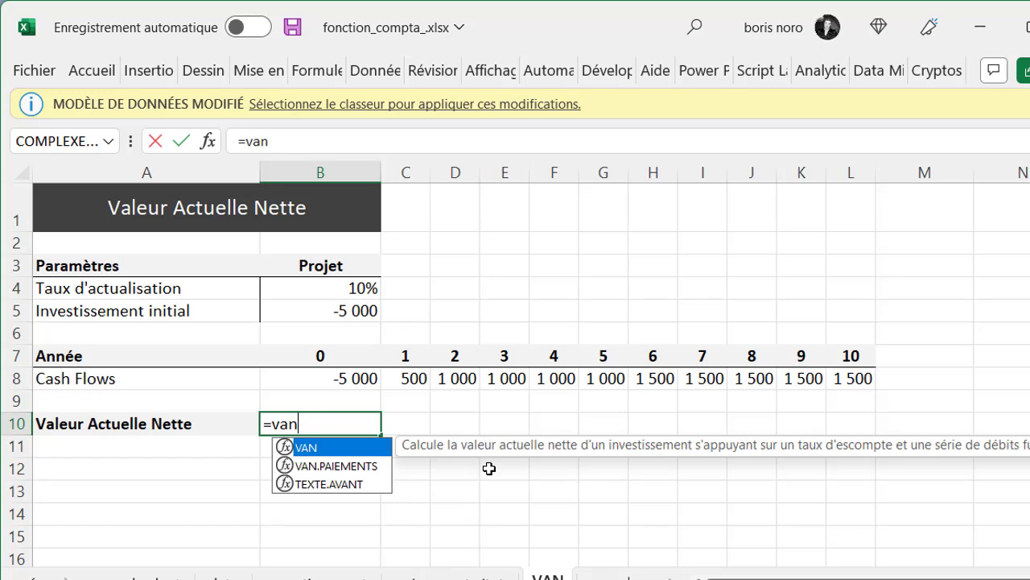
double_click(334, 448)
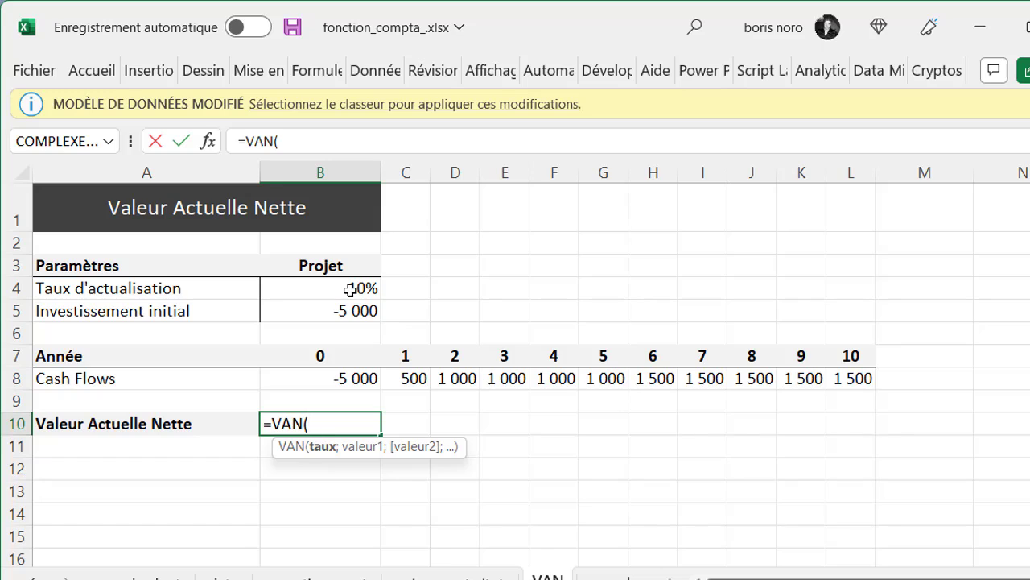
left_click(352, 290)
type(";")
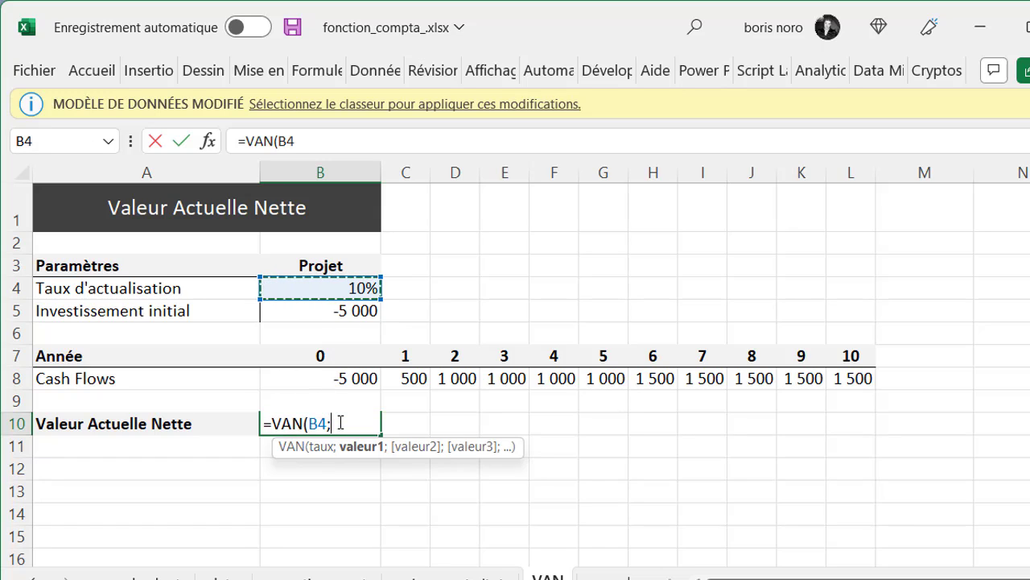
left_click(406, 376)
left_click_drag(426, 379, 845, 373)
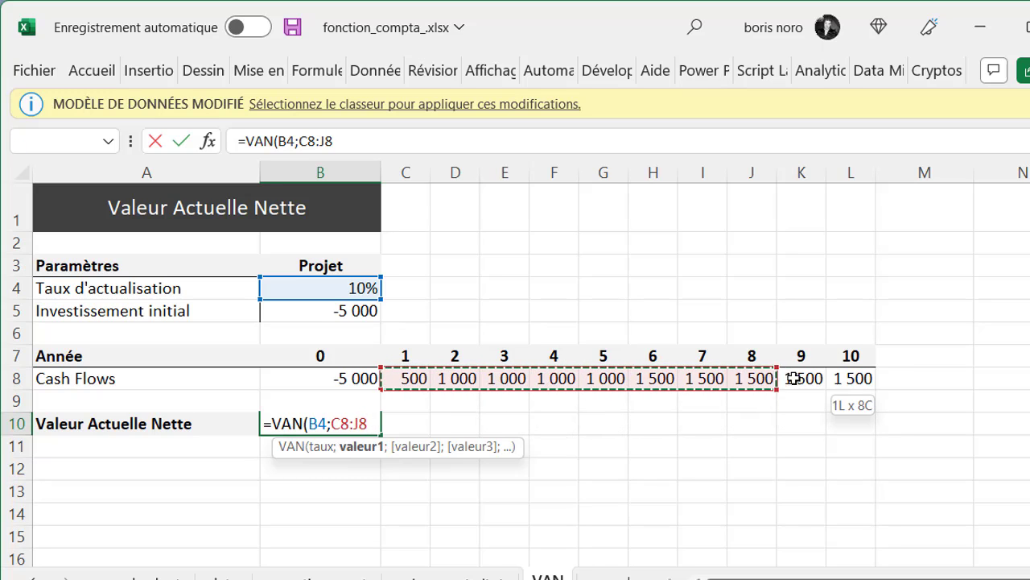
type(")")
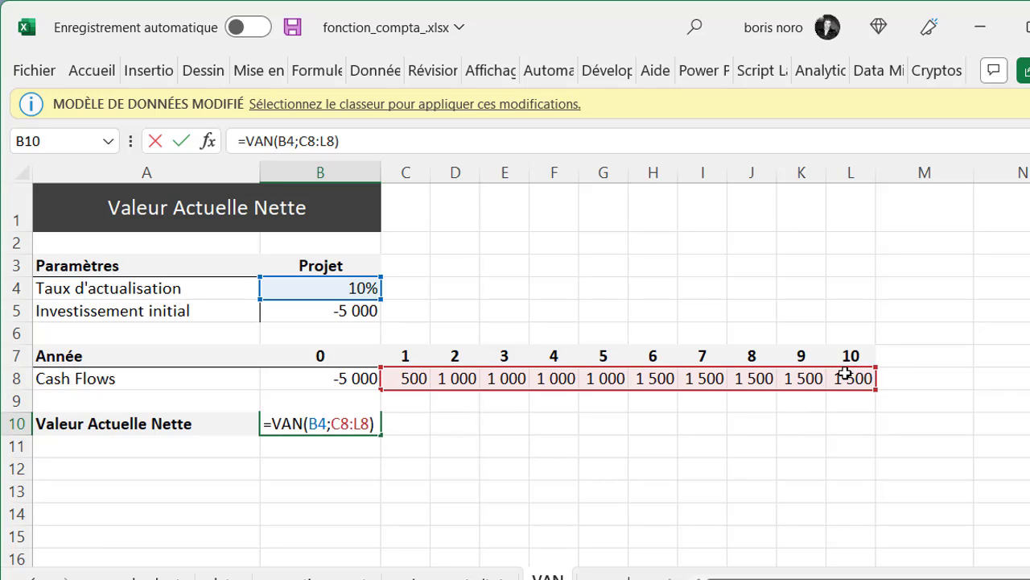
type("+")
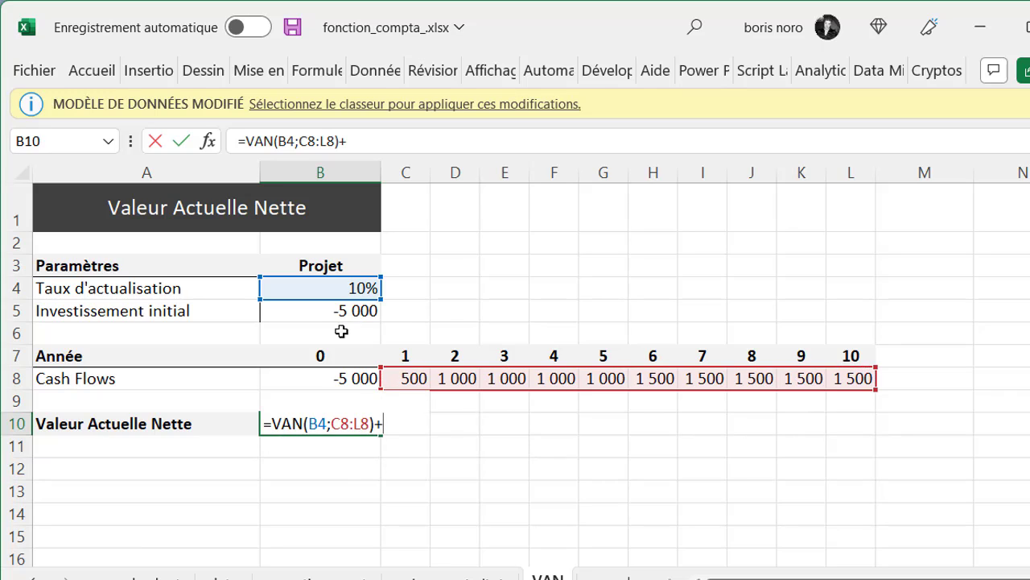
left_click(302, 381)
key("Return")
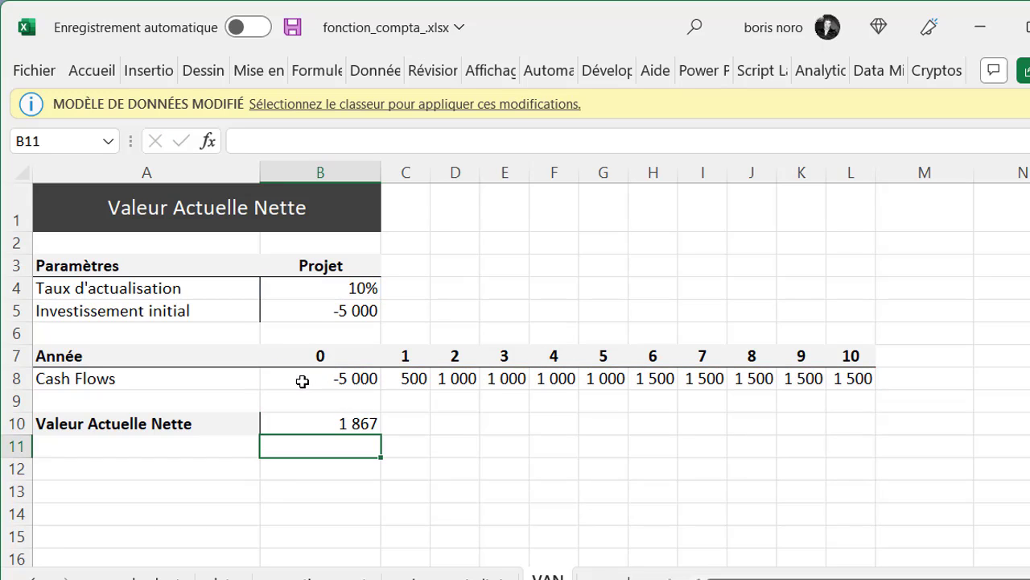